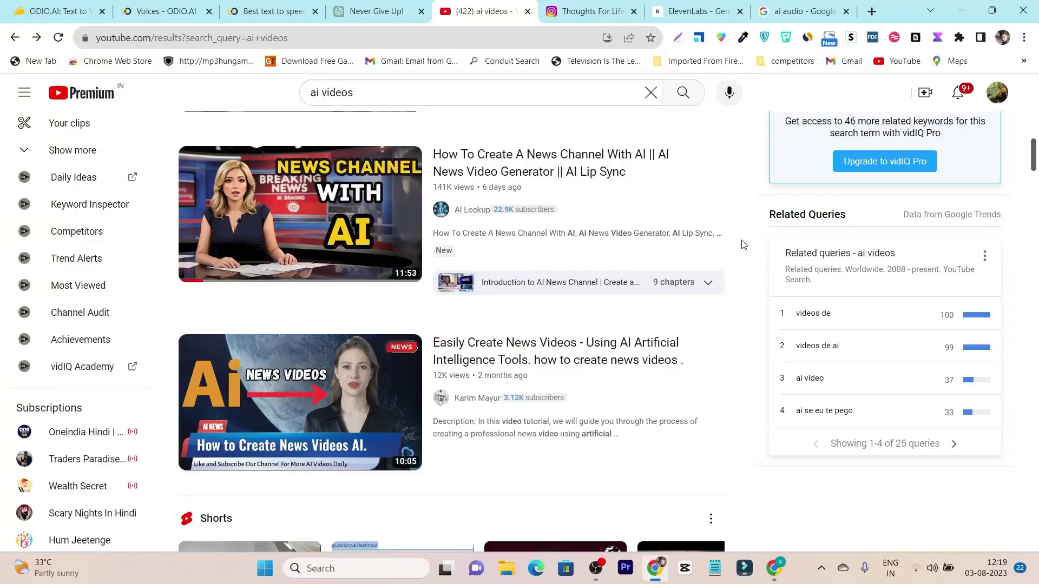
Switch to the Thoughts For Life Instagram profile and scroll down through its posts grid.
{"action": "mouse_move", "coordinate": [535, 227]}
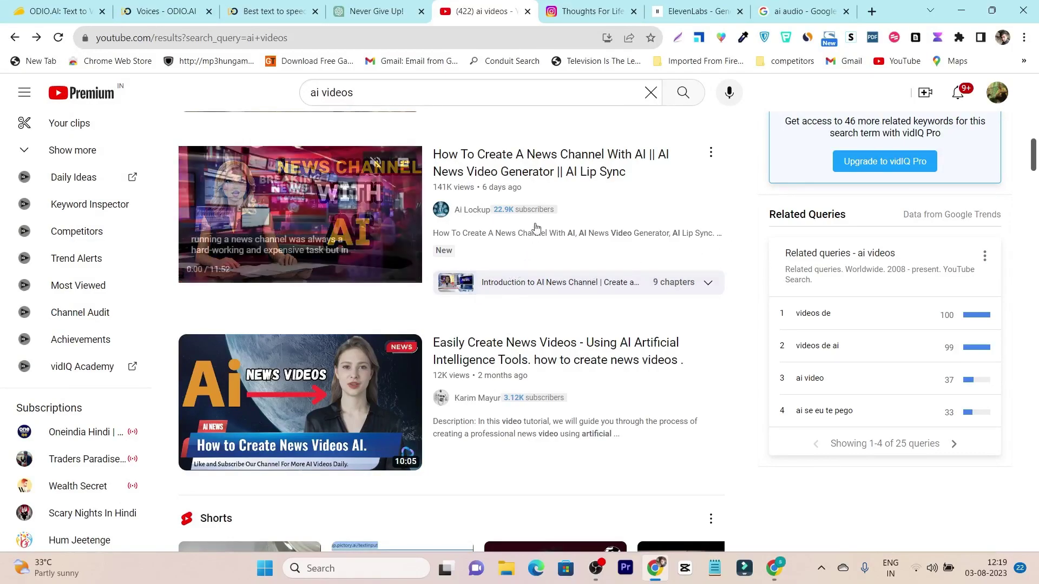
{"action": "left_click", "coordinate": [592, 10]}
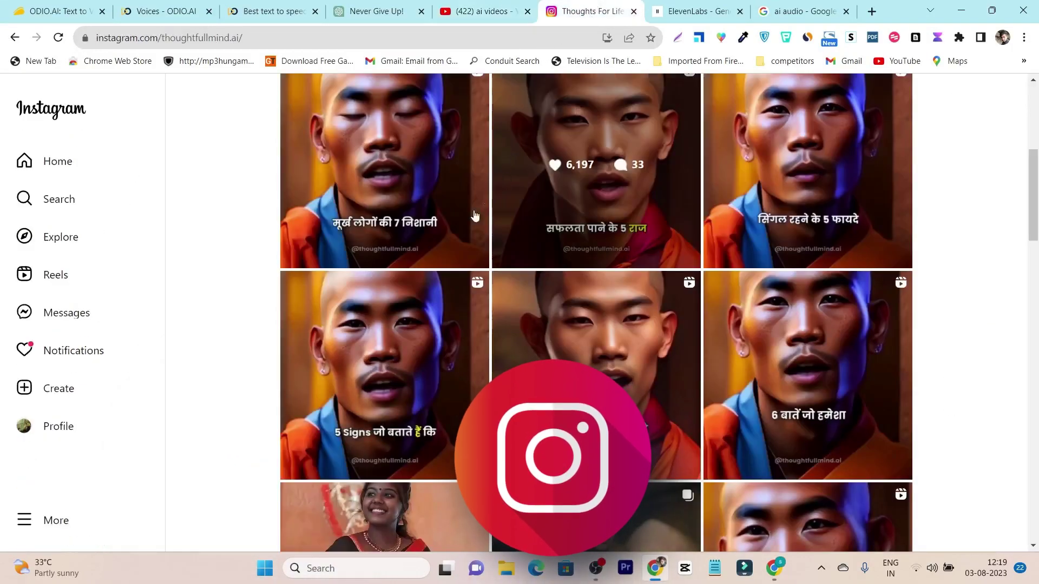
{"action": "scroll", "coordinate": [306, 279], "scroll_direction": "up", "scroll_amount": 5}
{"action": "scroll", "coordinate": [288, 273], "scroll_direction": "down", "scroll_amount": 3}
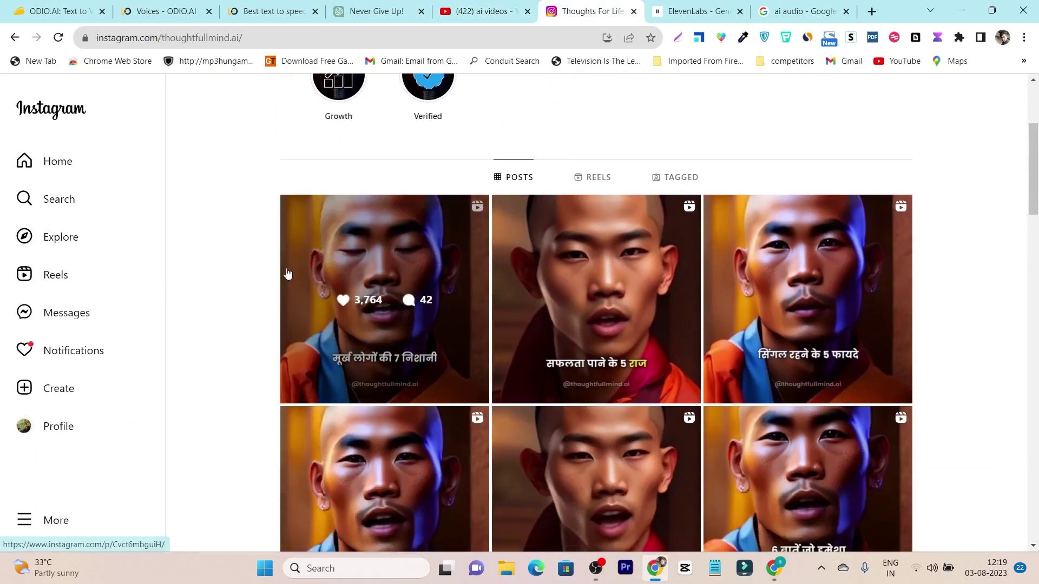
{"action": "scroll", "coordinate": [287, 274], "scroll_direction": "down", "scroll_amount": 8}
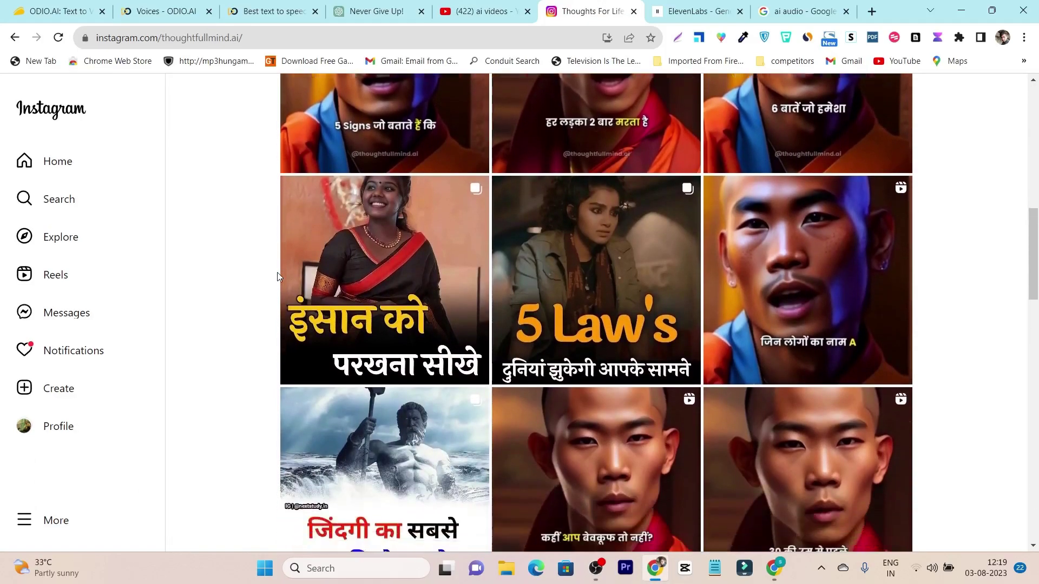
{"action": "scroll", "coordinate": [277, 275], "scroll_direction": "down", "scroll_amount": 3}
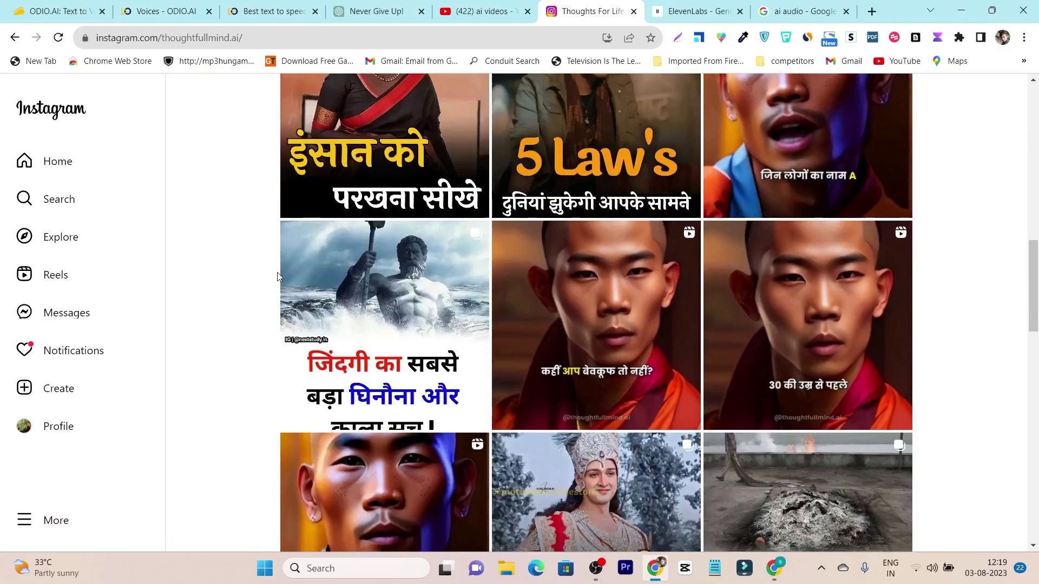
{"action": "scroll", "coordinate": [277, 276], "scroll_direction": "down", "scroll_amount": 3}
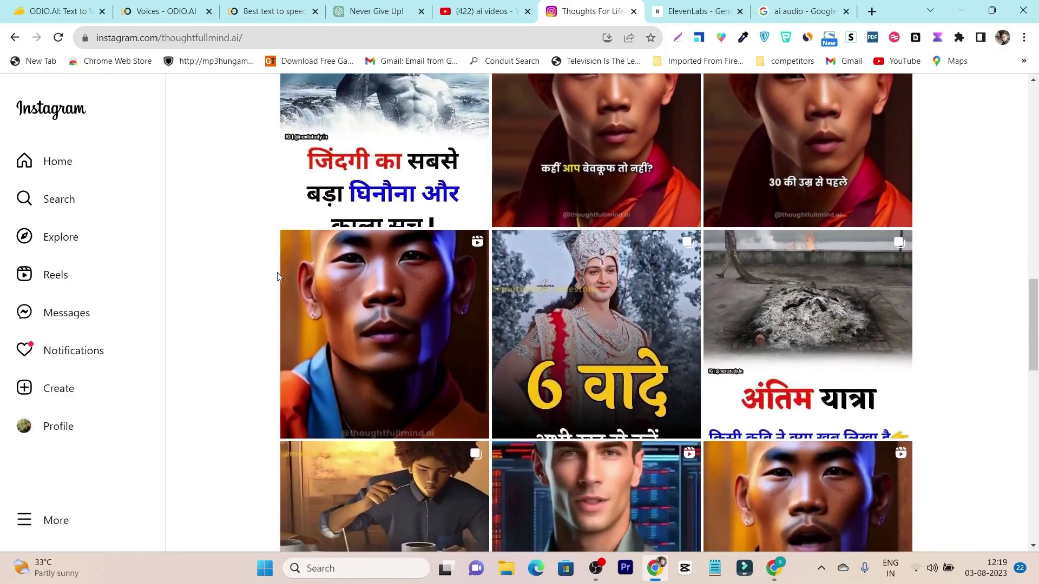
Select the ChatGPT speech's opening paragraph, then browse the odio, ElevenLabs and Google 'ai audio' tabs.
{"action": "left_click", "coordinate": [369, 11]}
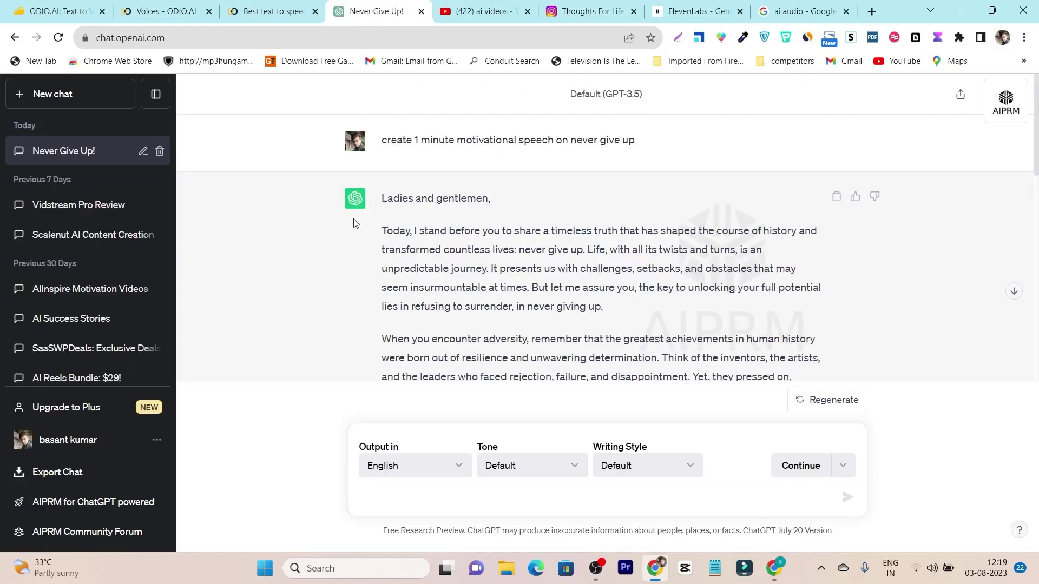
{"action": "left_click_drag", "start_coordinate": [383, 233], "coordinate": [673, 328]}
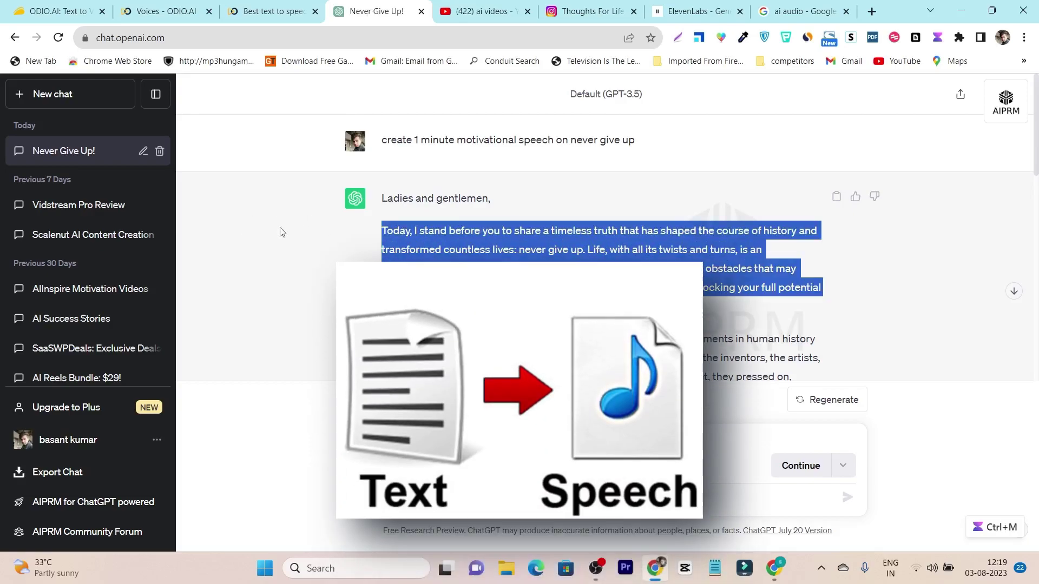
{"action": "left_click", "coordinate": [467, 5]}
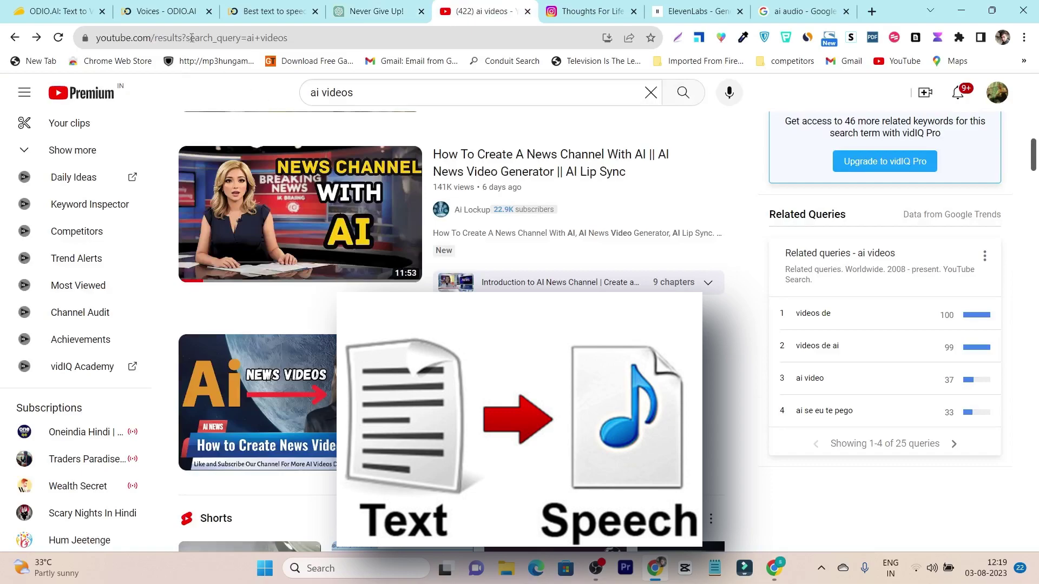
{"action": "left_click", "coordinate": [291, 4]}
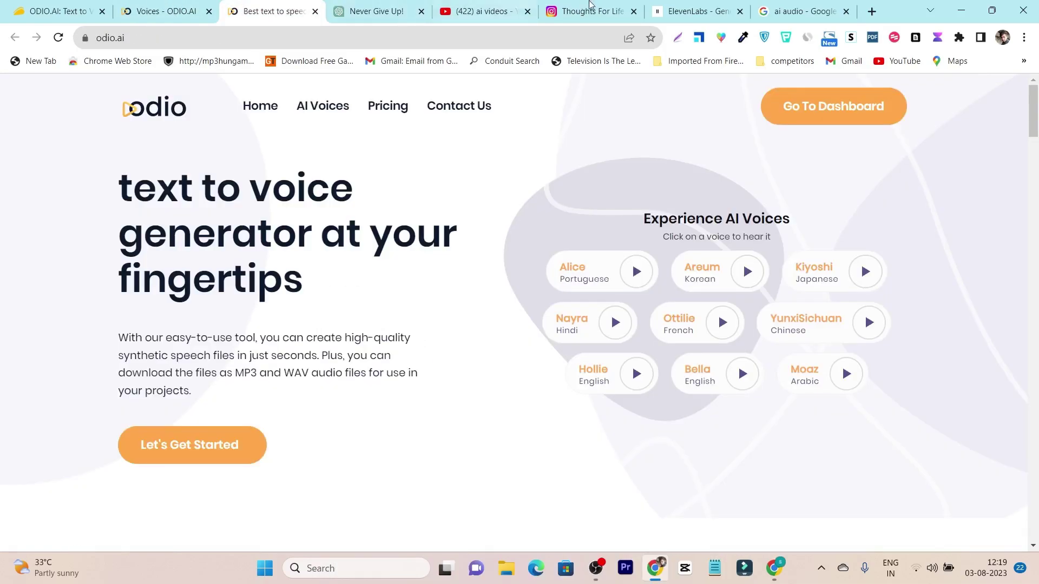
{"action": "left_click", "coordinate": [703, 8]}
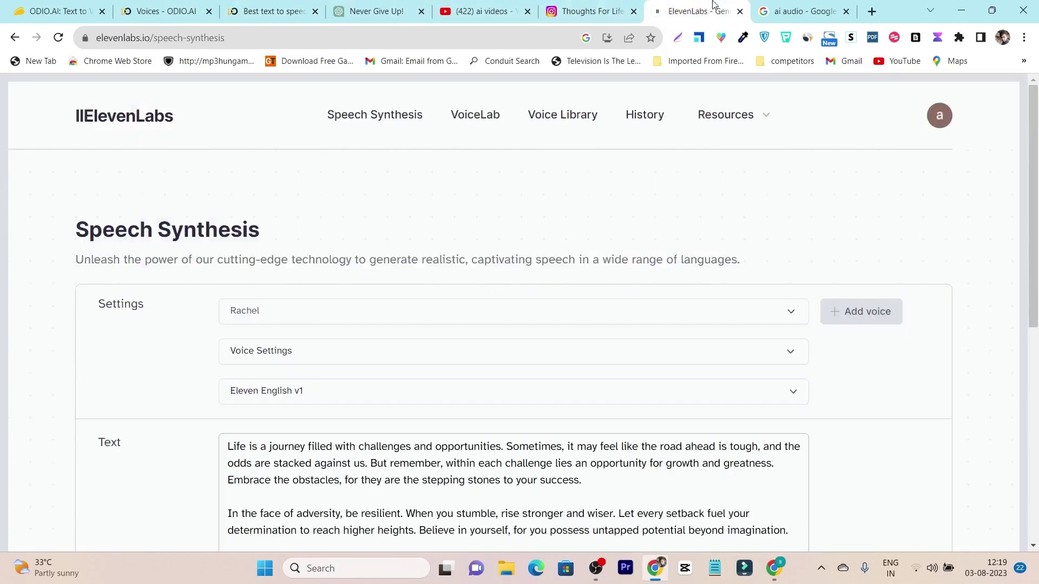
{"action": "left_click", "coordinate": [811, 12]}
{"action": "scroll", "coordinate": [486, 278], "scroll_direction": "down", "scroll_amount": 4}
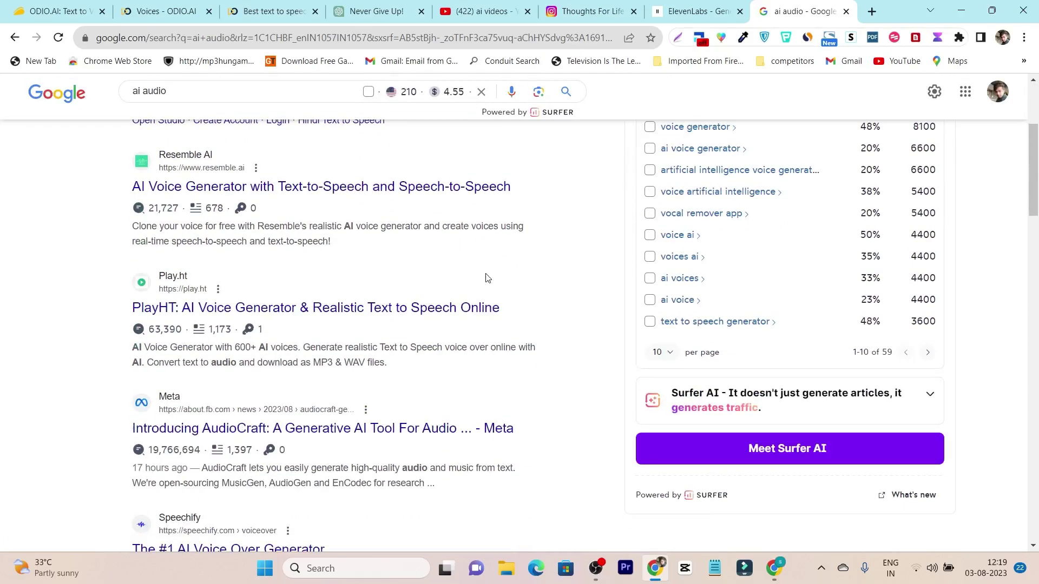
{"action": "scroll", "coordinate": [556, 278], "scroll_direction": "up", "scroll_amount": 4}
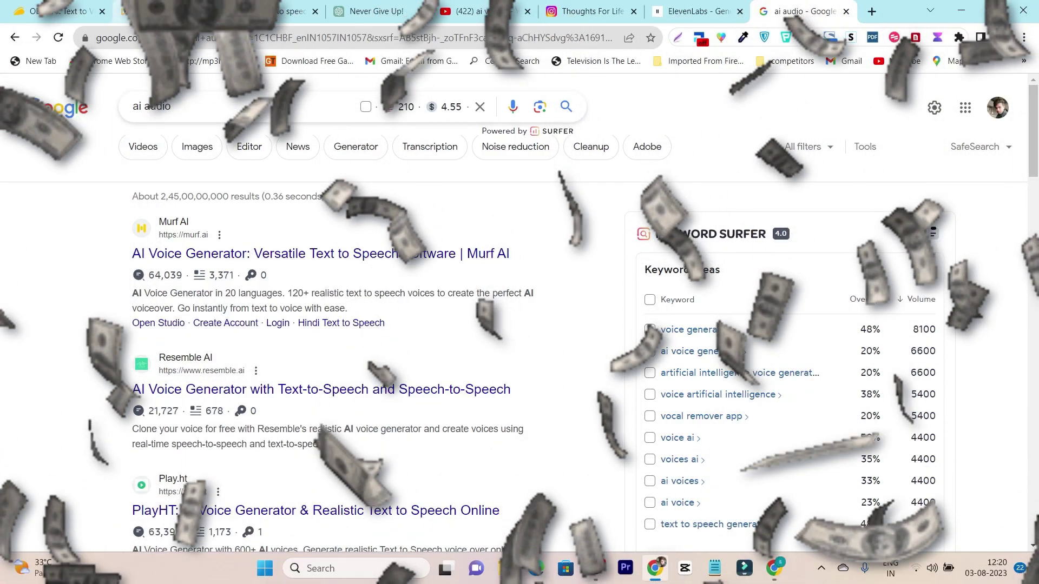
Browse ODIO.AI's Voices library, scrolling down the voices list and back up.
{"action": "left_click", "coordinate": [162, 9]}
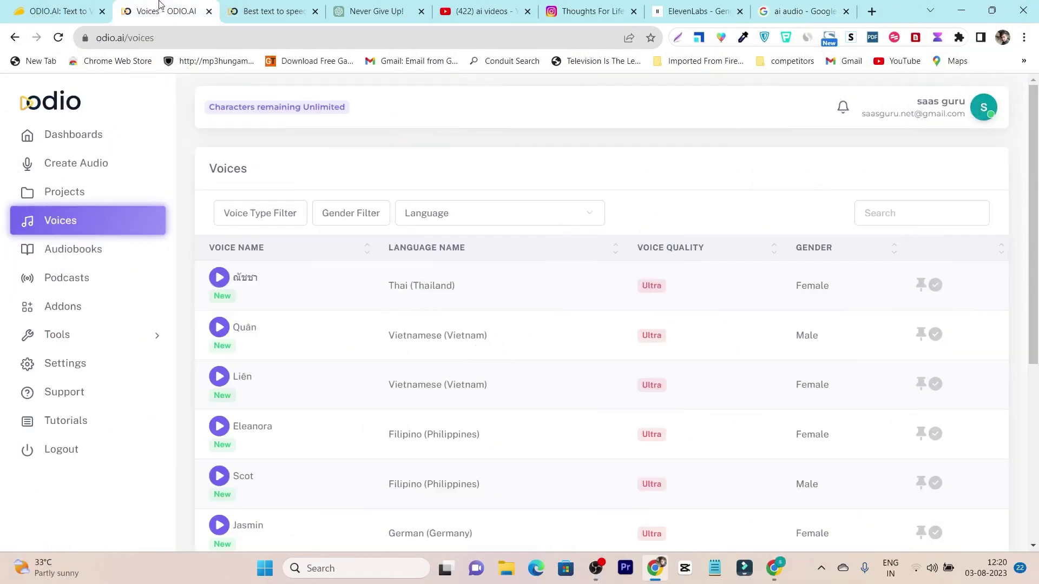
{"action": "scroll", "coordinate": [205, 211], "scroll_direction": "down", "scroll_amount": 4}
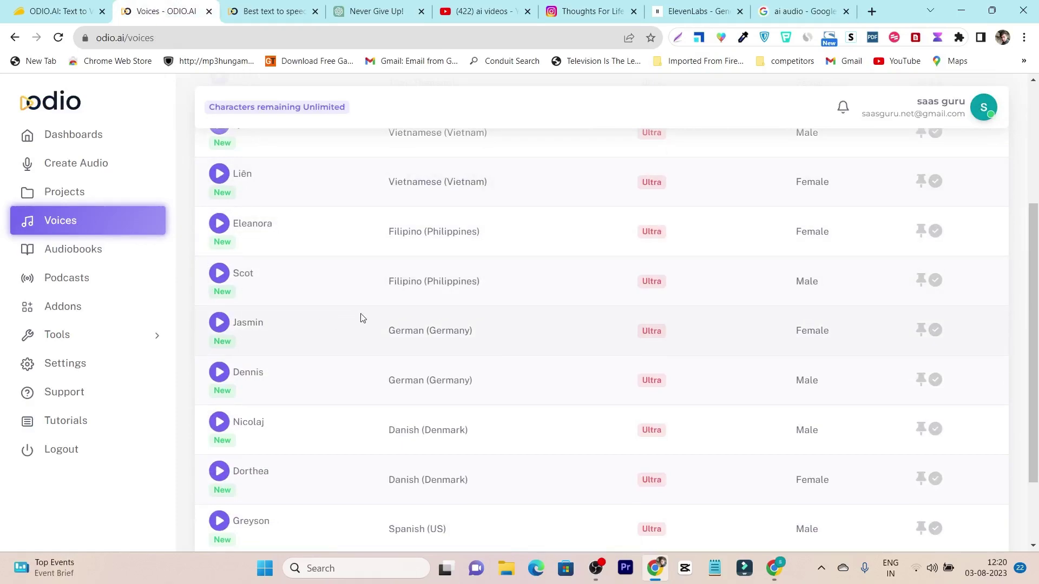
{"action": "scroll", "coordinate": [362, 317], "scroll_direction": "up", "scroll_amount": 4}
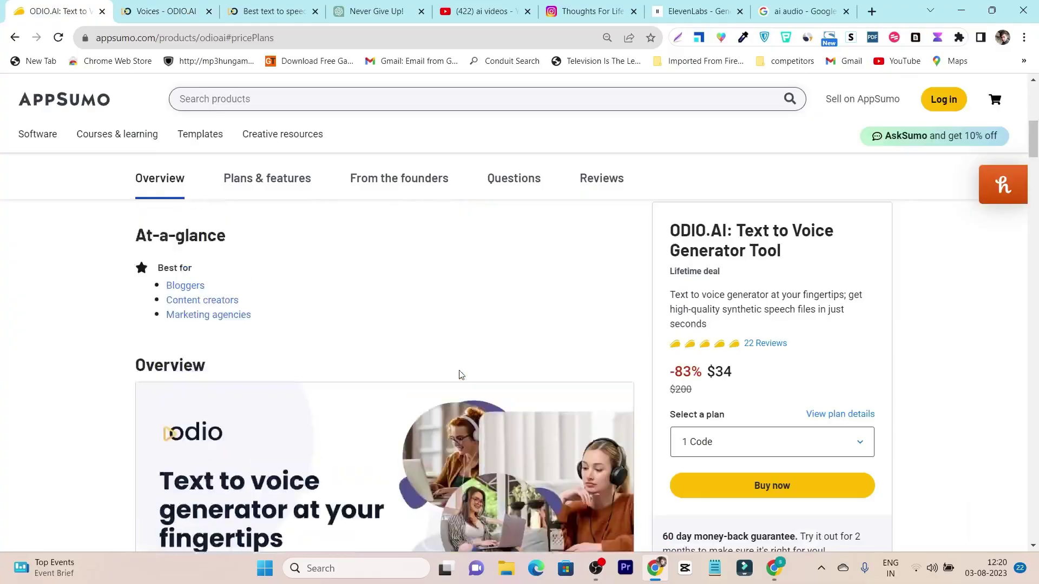
Scroll to the top of the ODIO.AI $34 AppSumo deal page.
{"action": "scroll", "coordinate": [459, 373], "scroll_direction": "up", "scroll_amount": 8}
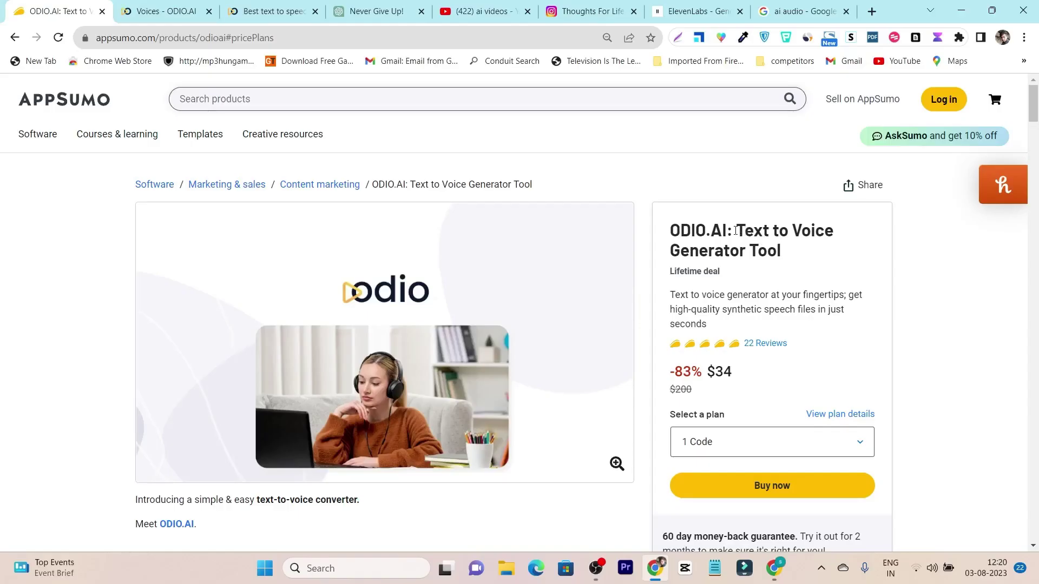
Highlight 'Text to Voice Generator Tool' on the deal page and glance at the ElevenLabs and Google tabs.
{"action": "left_click_drag", "start_coordinate": [736, 230], "coordinate": [809, 257]}
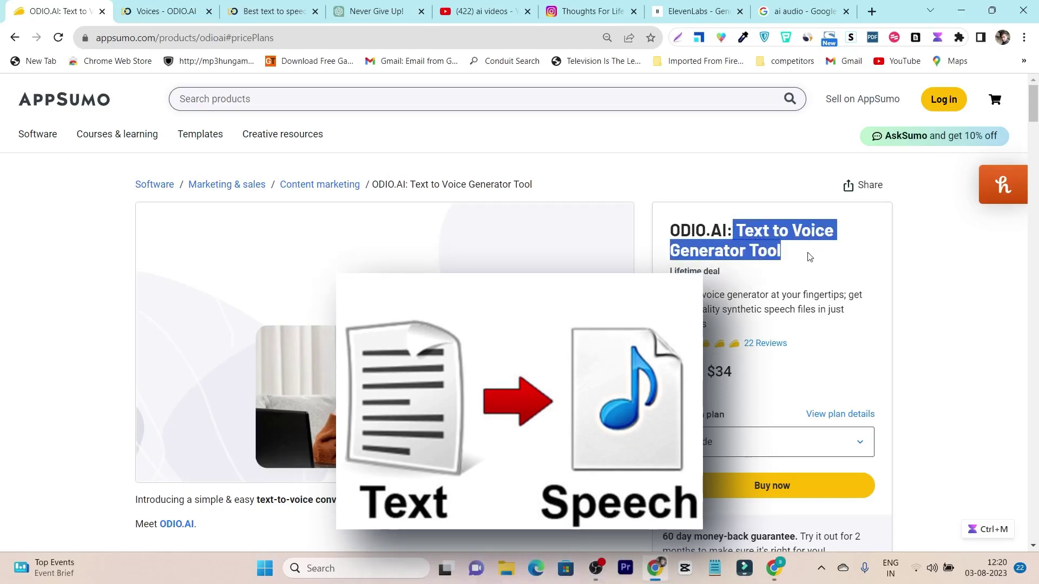
{"action": "scroll", "coordinate": [810, 256], "scroll_direction": "down", "scroll_amount": 1}
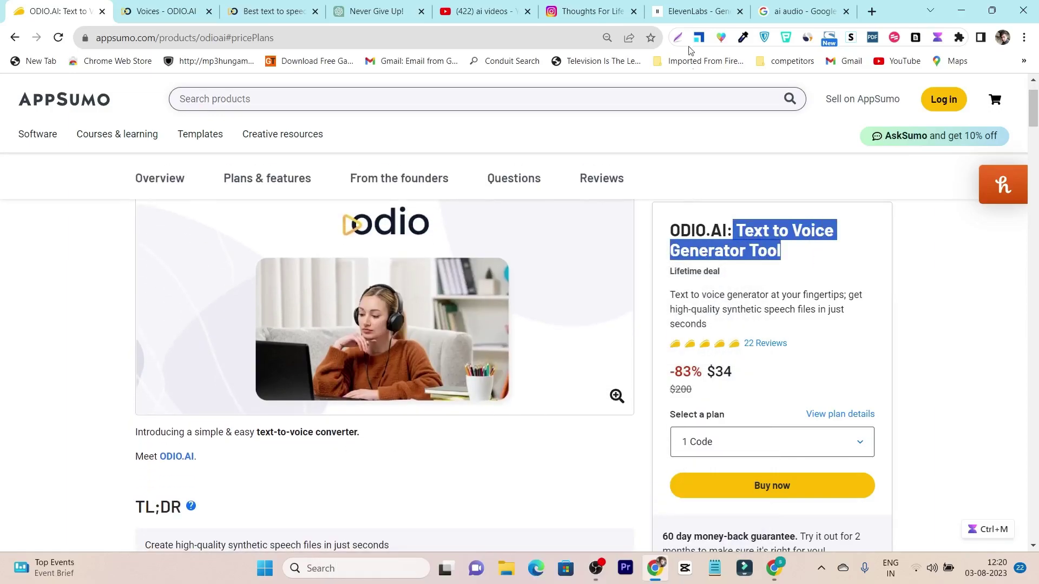
{"action": "left_click", "coordinate": [688, 13]}
{"action": "left_click", "coordinate": [799, 12]}
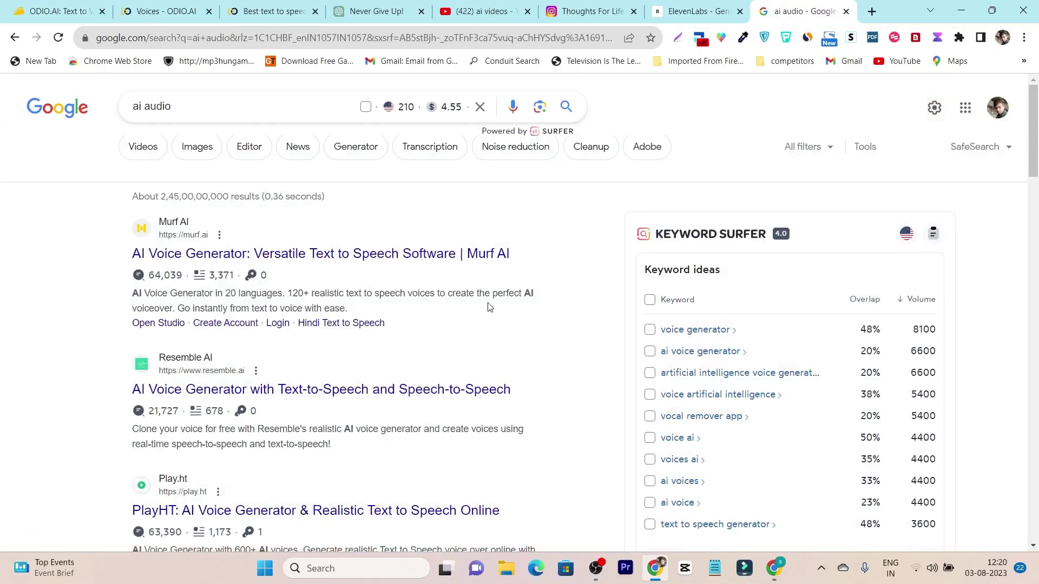
Read down the AppSumo deal description, then go back to the ODIO.AI voices list.
{"action": "left_click", "coordinate": [57, 12]}
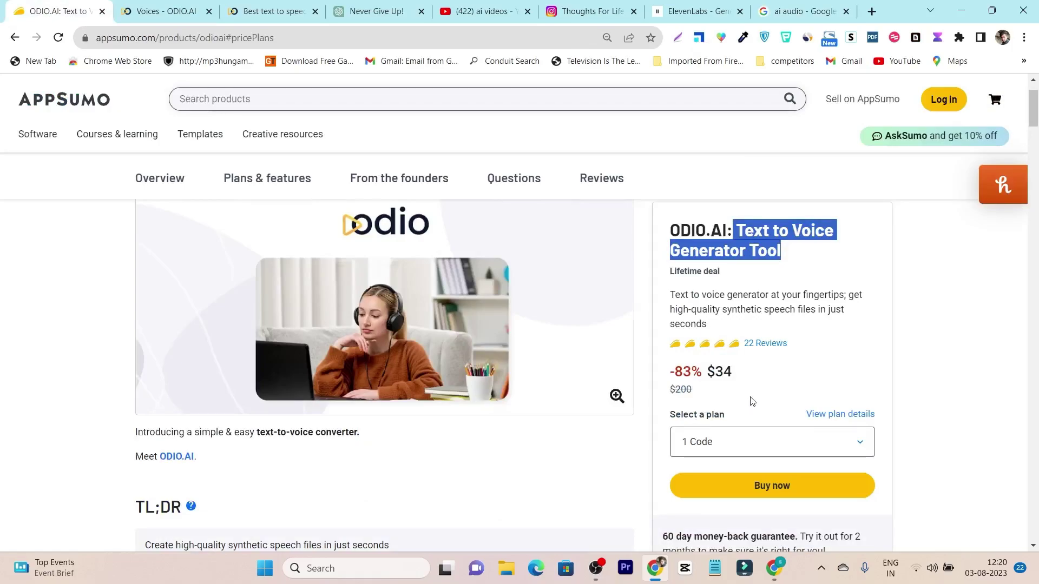
{"action": "scroll", "coordinate": [645, 278], "scroll_direction": "down", "scroll_amount": 2}
{"action": "scroll", "coordinate": [645, 278], "scroll_direction": "down", "scroll_amount": 10}
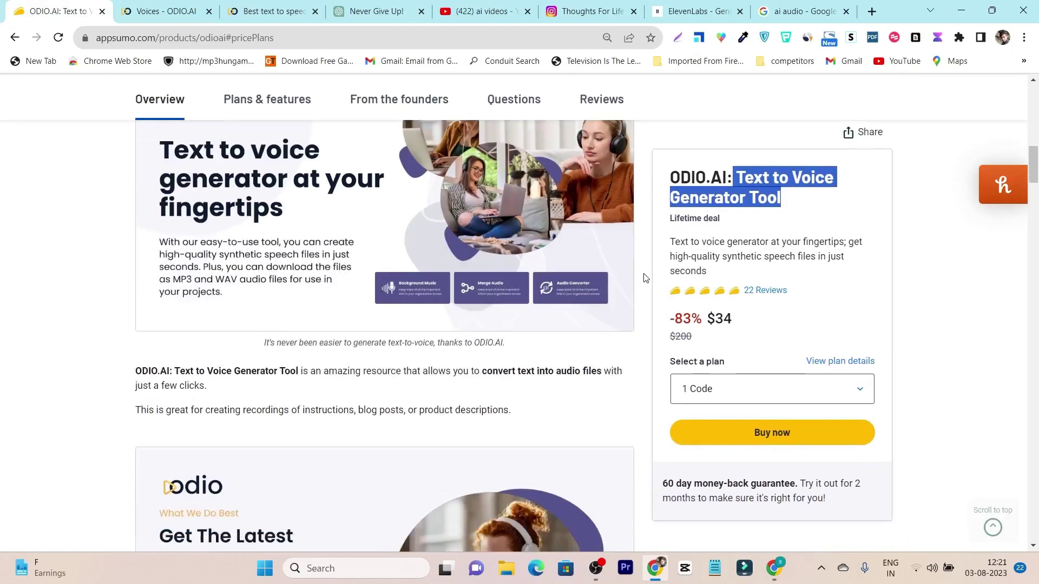
{"action": "scroll", "coordinate": [645, 278], "scroll_direction": "down", "scroll_amount": 1}
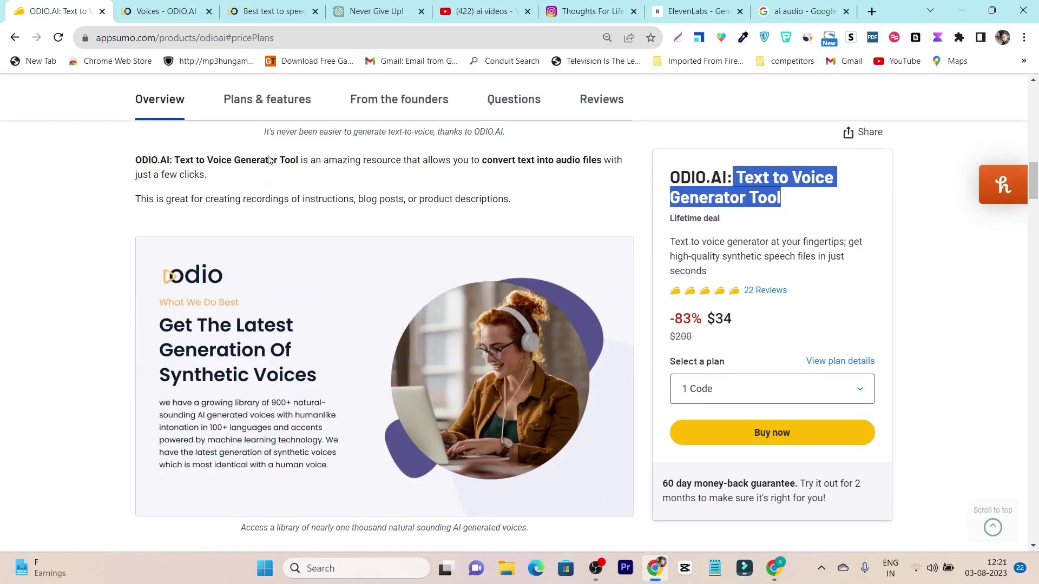
{"action": "left_click", "coordinate": [158, 11]}
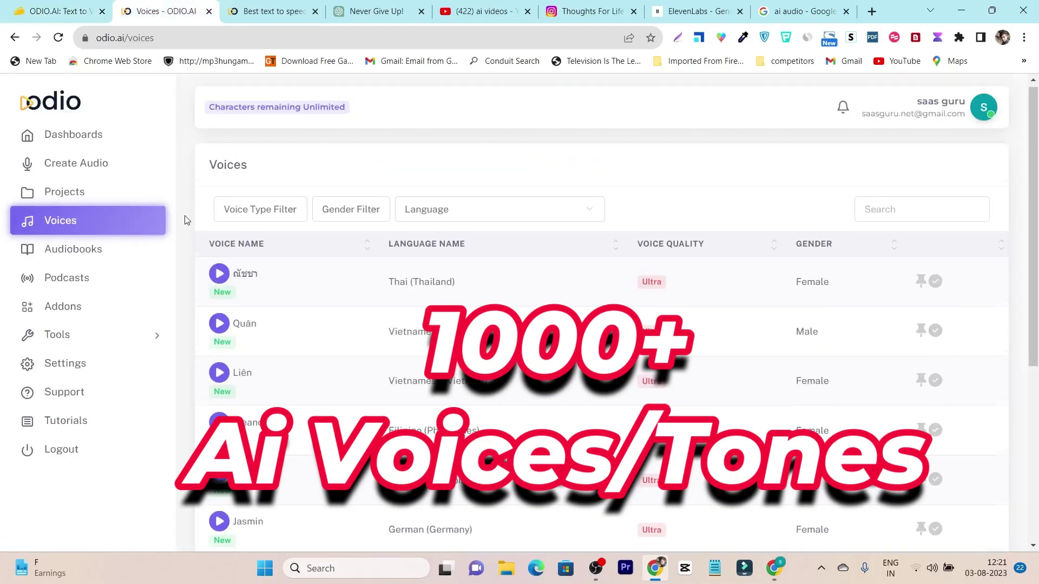
{"action": "scroll", "coordinate": [186, 217], "scroll_direction": "down", "scroll_amount": 5}
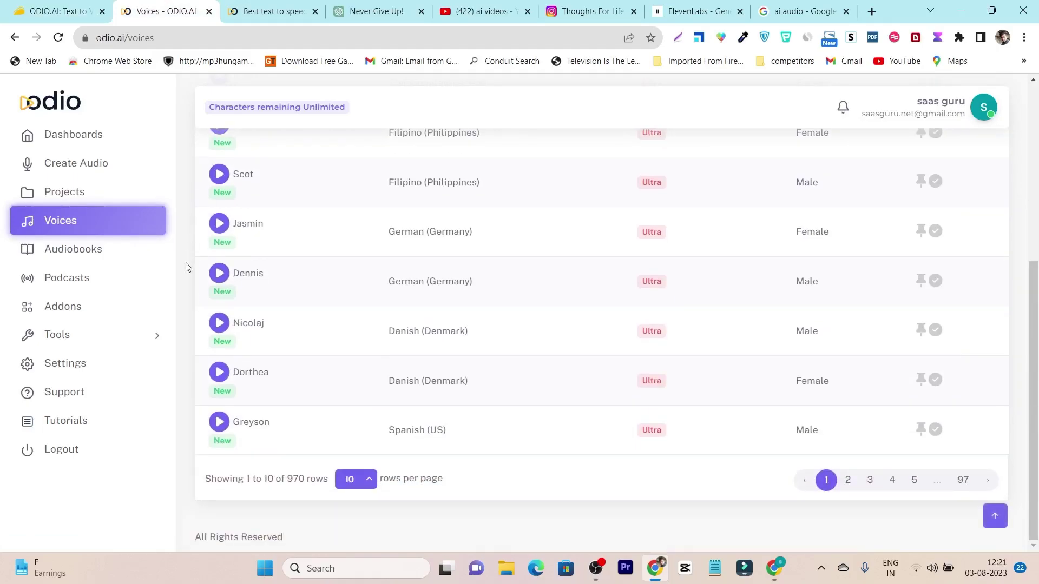
{"action": "scroll", "coordinate": [185, 315], "scroll_direction": "up", "scroll_amount": 6}
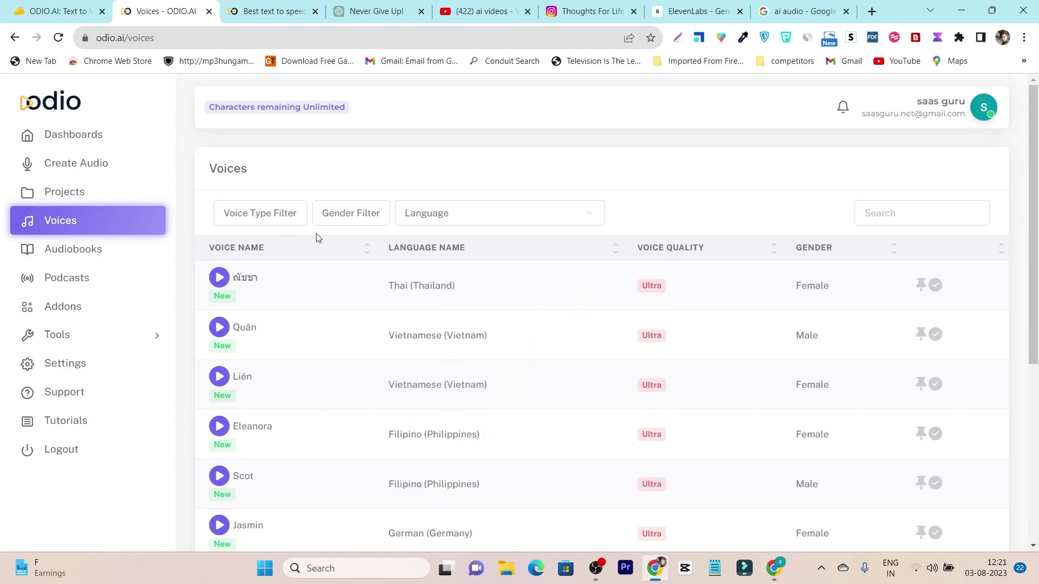
{"action": "left_click", "coordinate": [456, 213]}
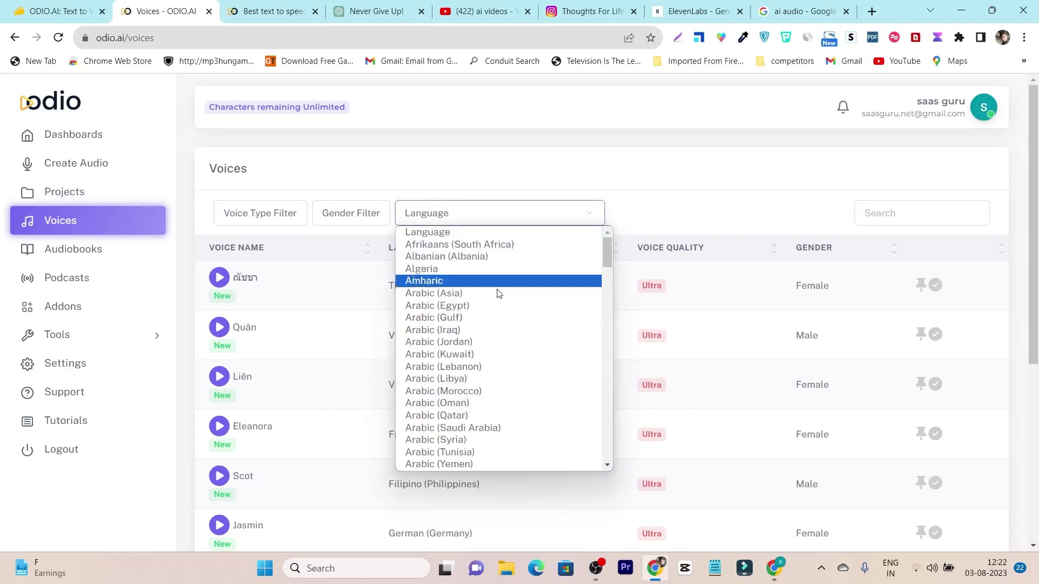
{"action": "scroll", "coordinate": [499, 302], "scroll_direction": "down", "scroll_amount": 10}
{"action": "scroll", "coordinate": [499, 302], "scroll_direction": "down", "scroll_amount": 8}
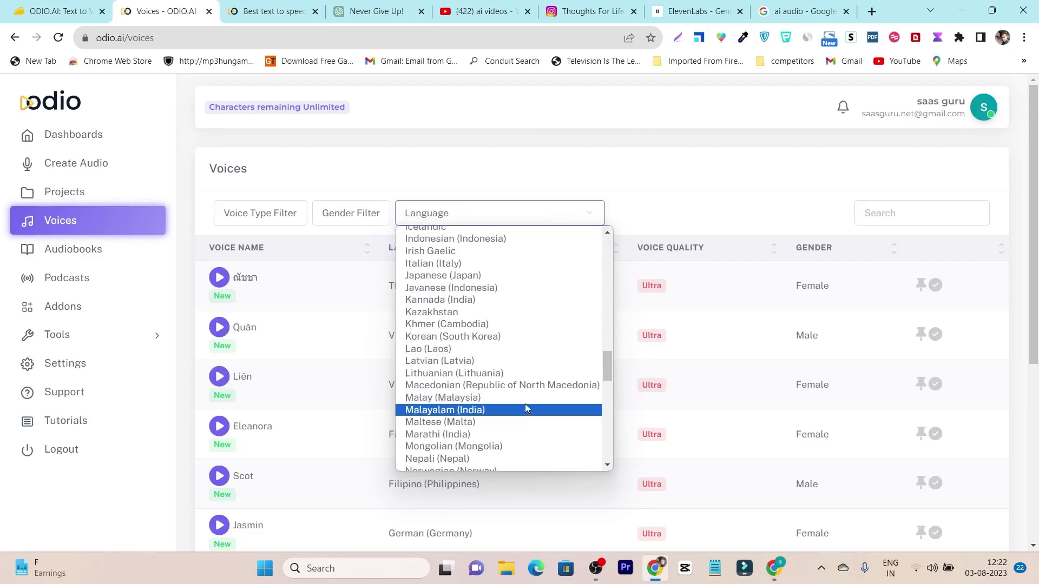
{"action": "scroll", "coordinate": [524, 406], "scroll_direction": "up", "scroll_amount": 10}
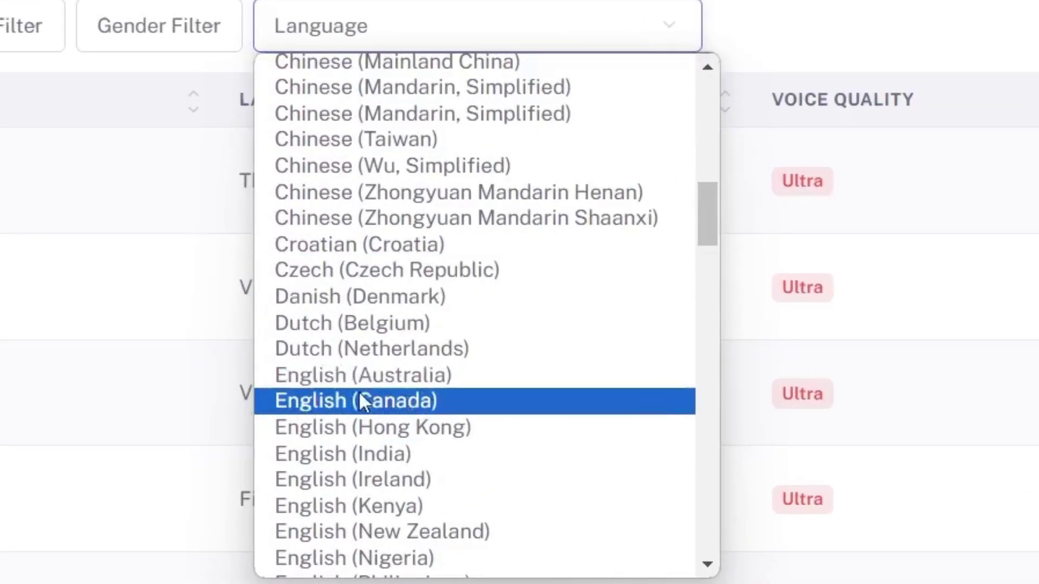
{"action": "scroll", "coordinate": [489, 456], "scroll_direction": "down", "scroll_amount": 5}
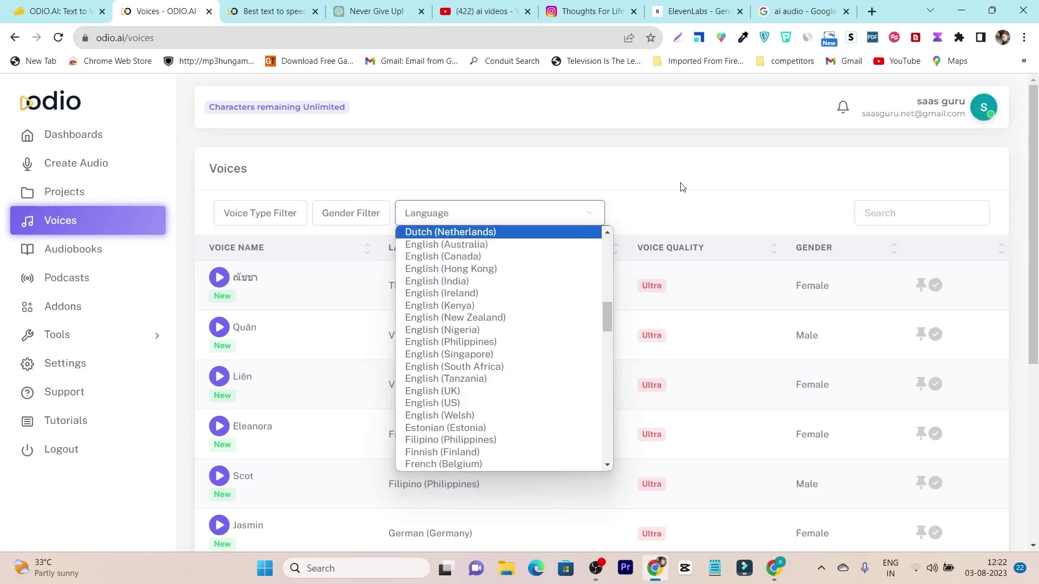
{"action": "left_click", "coordinate": [682, 186]}
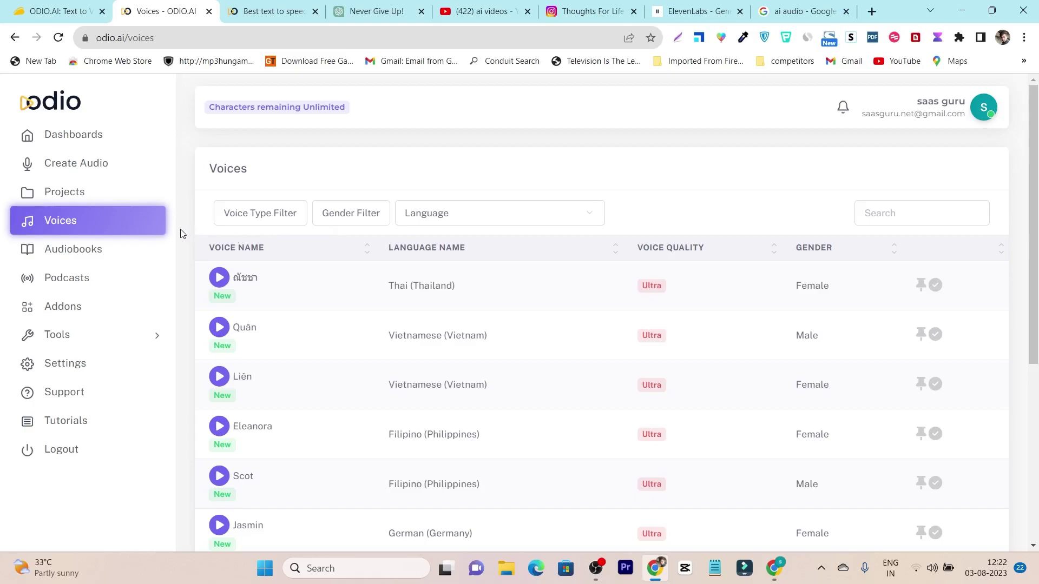
Visit Audiobooks and Podcasts, open the Add Podcast Hosting form, then return to the AppSumo deal.
{"action": "left_click", "coordinate": [70, 257]}
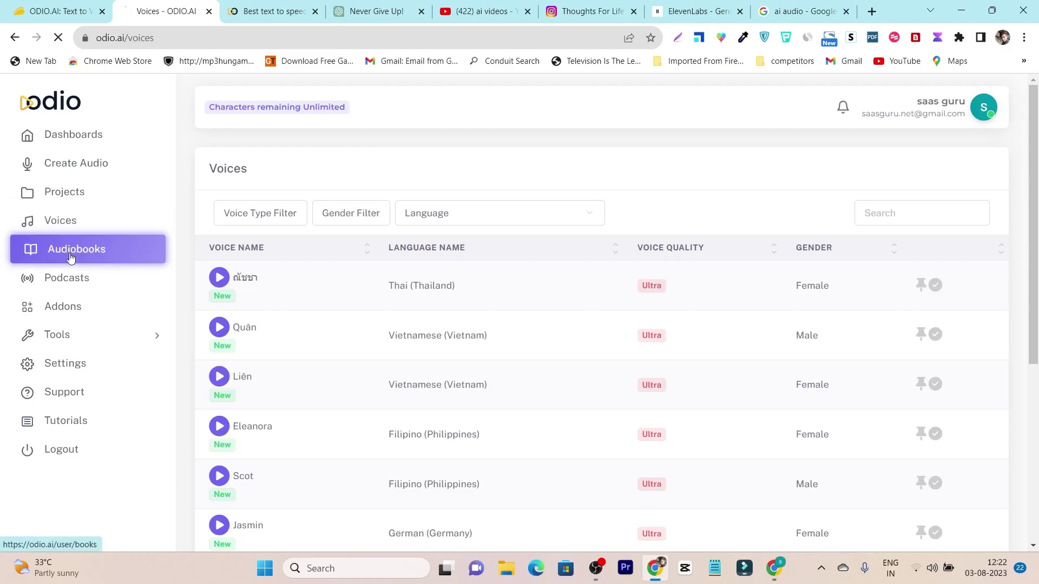
{"action": "left_click", "coordinate": [74, 290]}
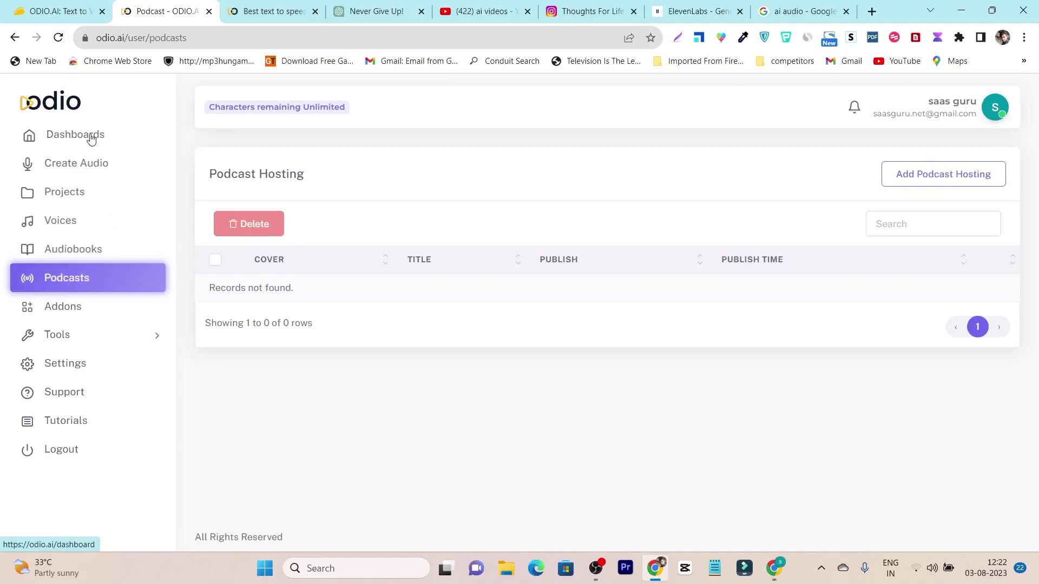
{"action": "left_click", "coordinate": [920, 179]}
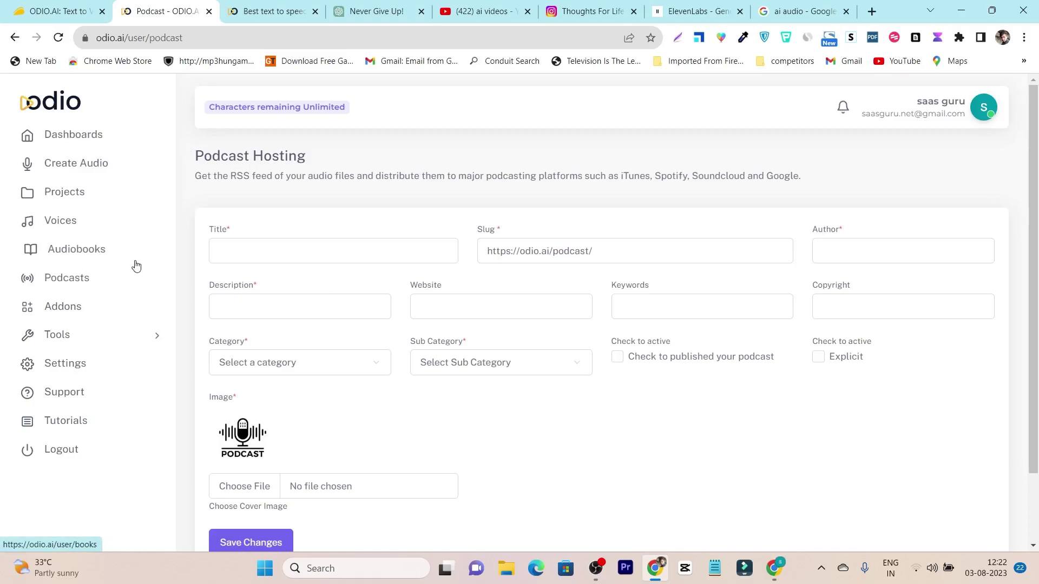
{"action": "left_click", "coordinate": [55, 11]}
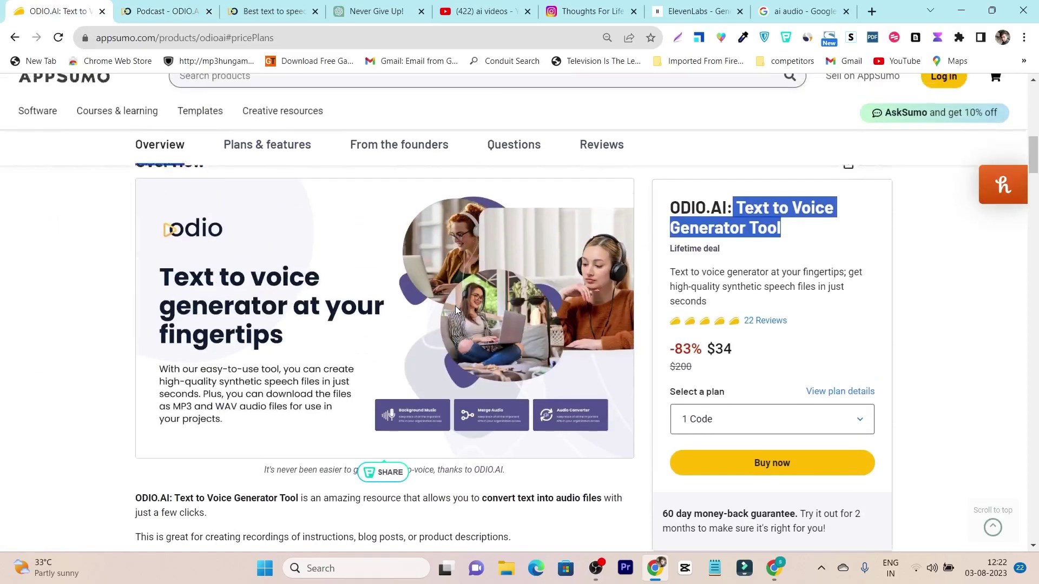
Scroll down the AppSumo page to its Plans & features section.
{"action": "scroll", "coordinate": [458, 303], "scroll_direction": "up", "scroll_amount": 3}
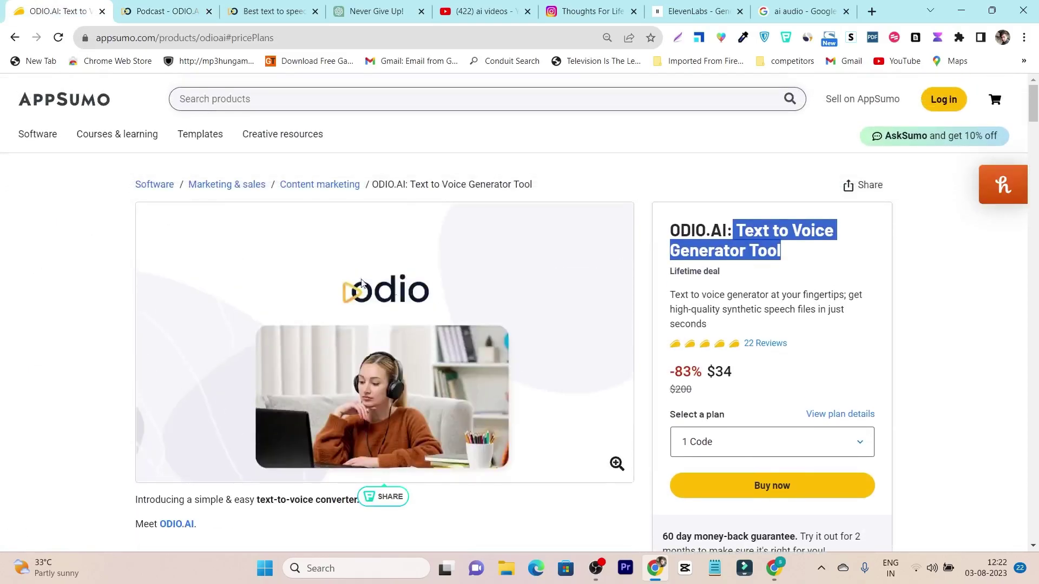
{"action": "left_click", "coordinate": [743, 379]}
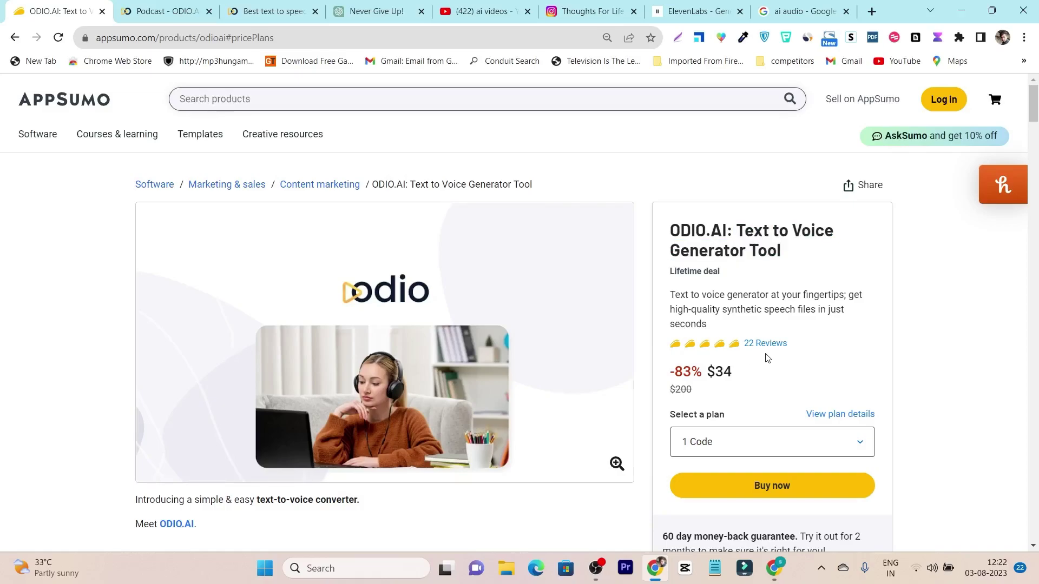
{"action": "scroll", "coordinate": [768, 357], "scroll_direction": "down", "scroll_amount": 3}
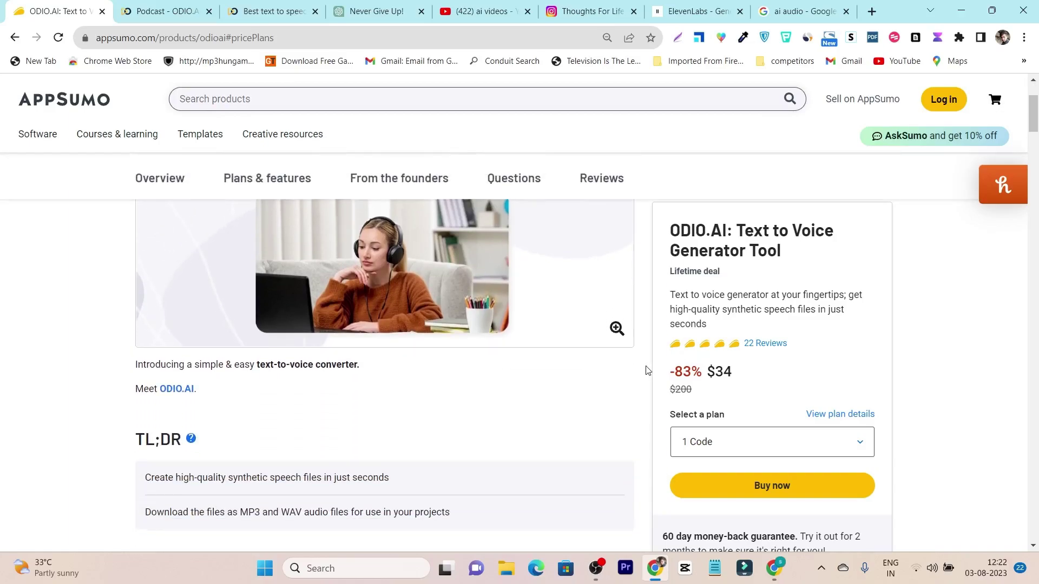
{"action": "scroll", "coordinate": [647, 370], "scroll_direction": "down", "scroll_amount": 9}
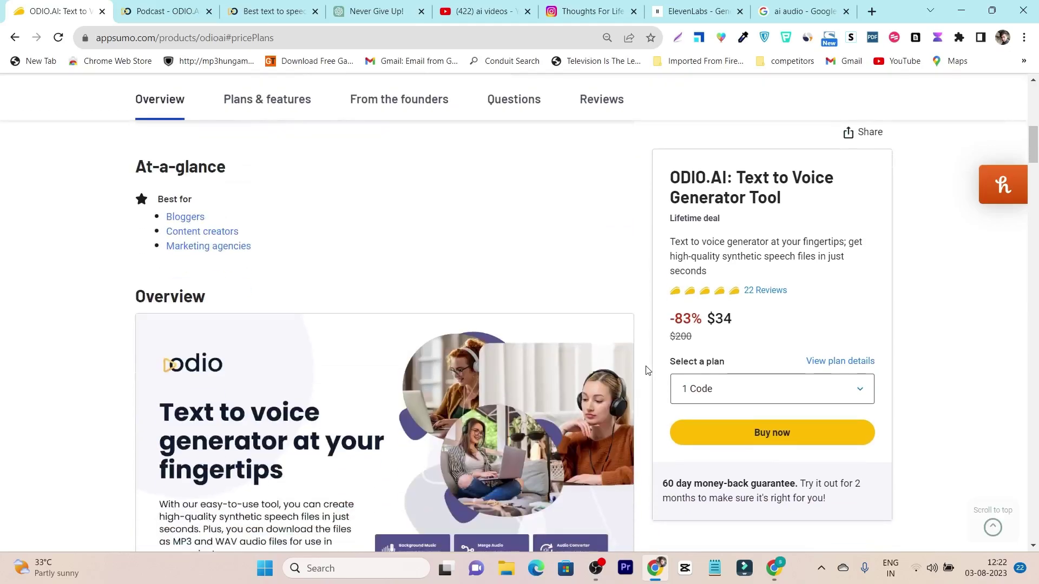
{"action": "scroll", "coordinate": [648, 370], "scroll_direction": "down", "scroll_amount": 5}
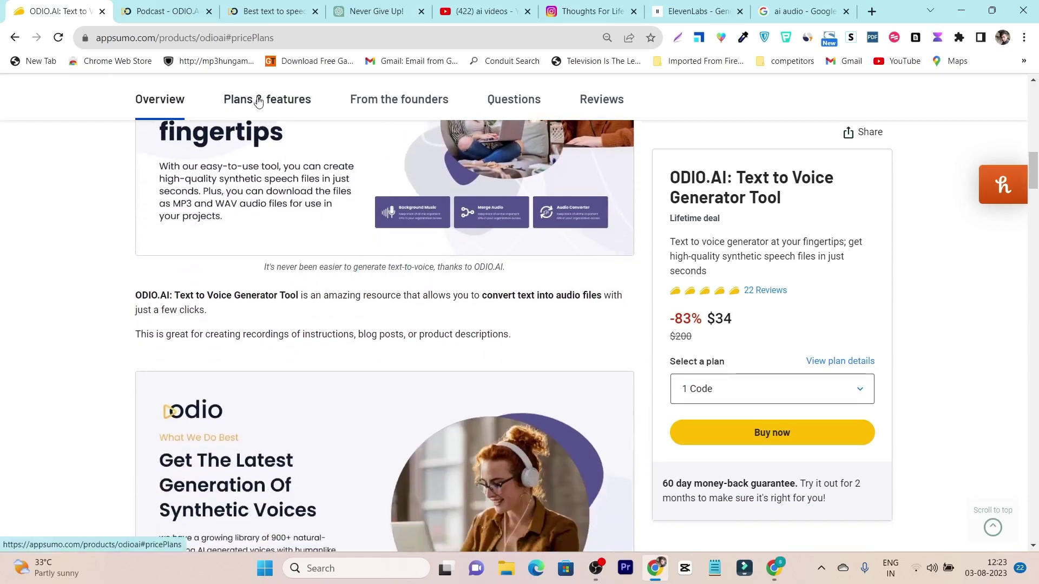
{"action": "left_click", "coordinate": [262, 105]}
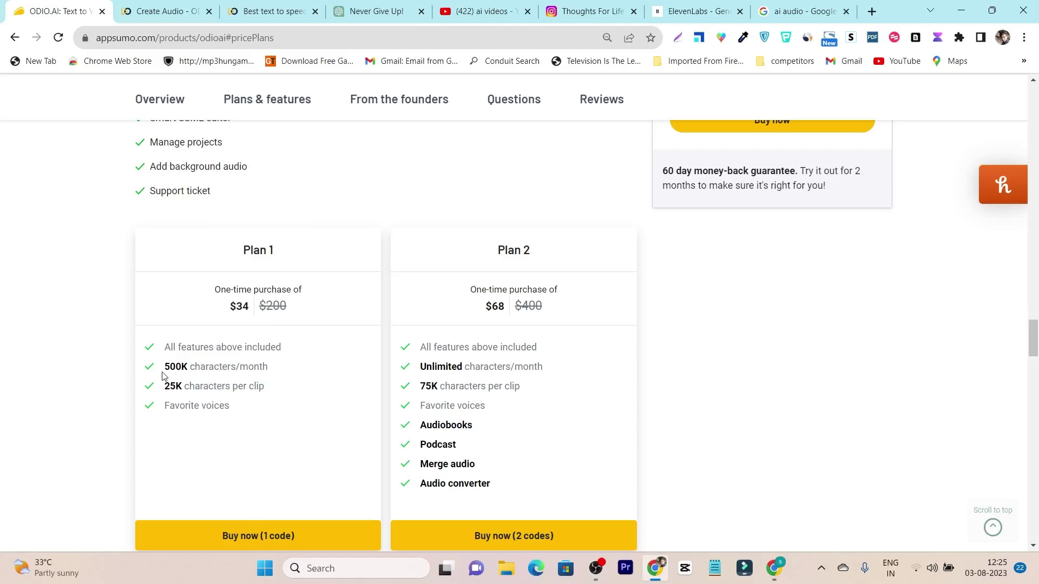
Highlight Plan 1's 500K monthly limit and Plan 2's unlimited characters, comparing with the Create Audio speech.
{"action": "left_click_drag", "start_coordinate": [163, 373], "coordinate": [271, 368]}
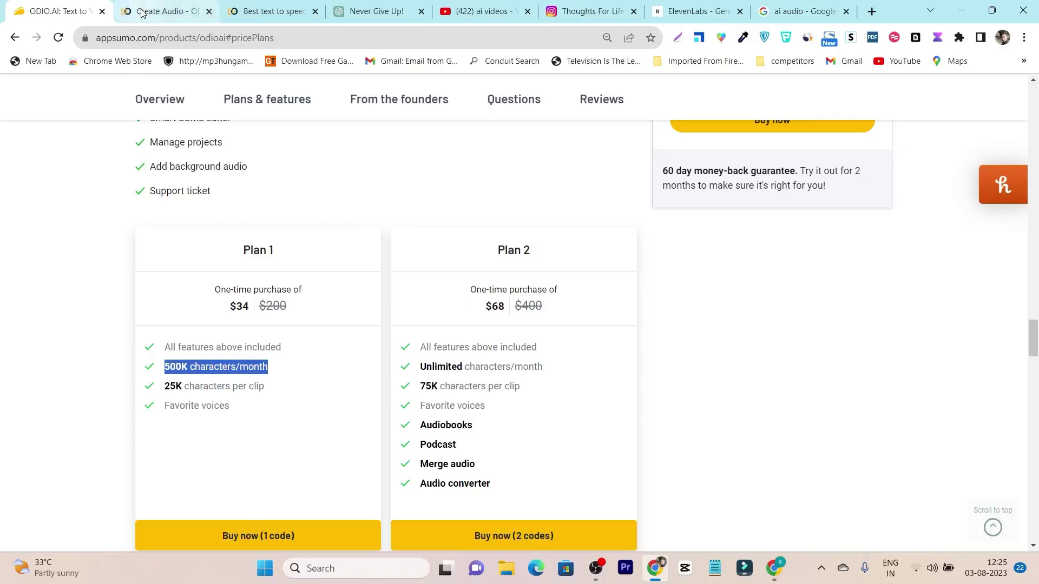
{"action": "left_click", "coordinate": [163, 11]}
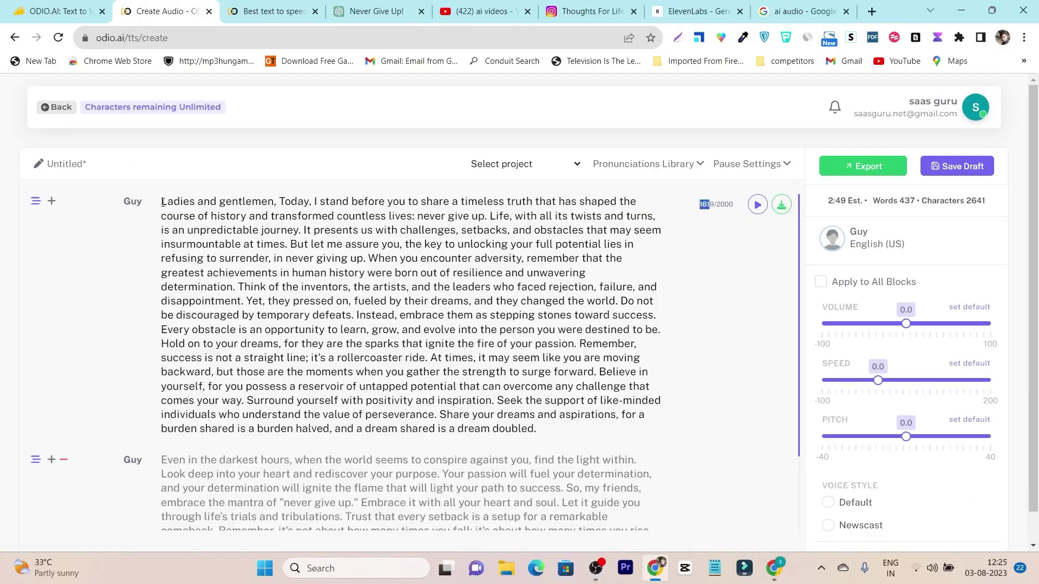
{"action": "left_click_drag", "start_coordinate": [162, 201], "coordinate": [596, 450]}
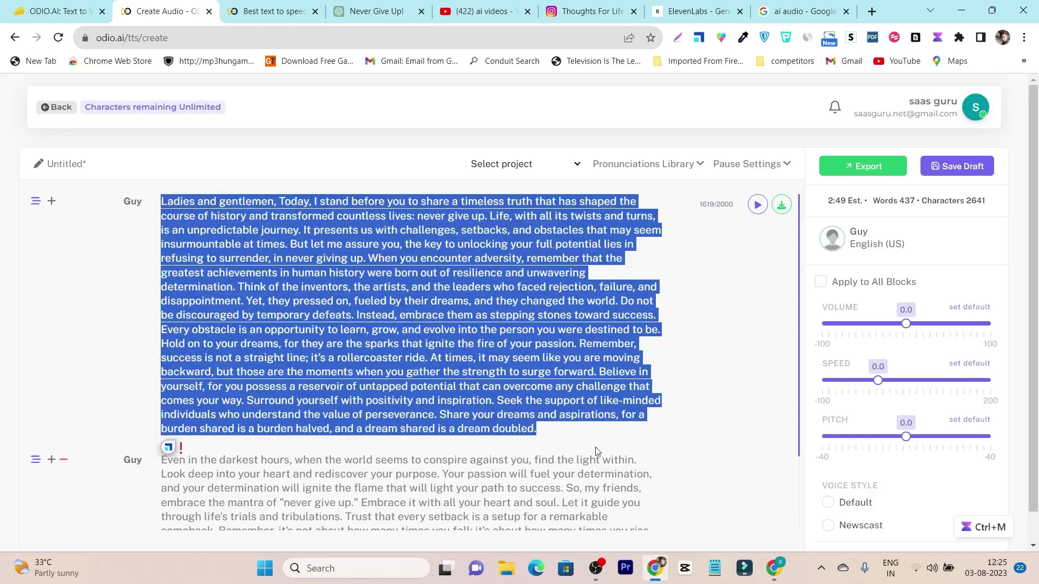
{"action": "left_click", "coordinate": [85, 10]}
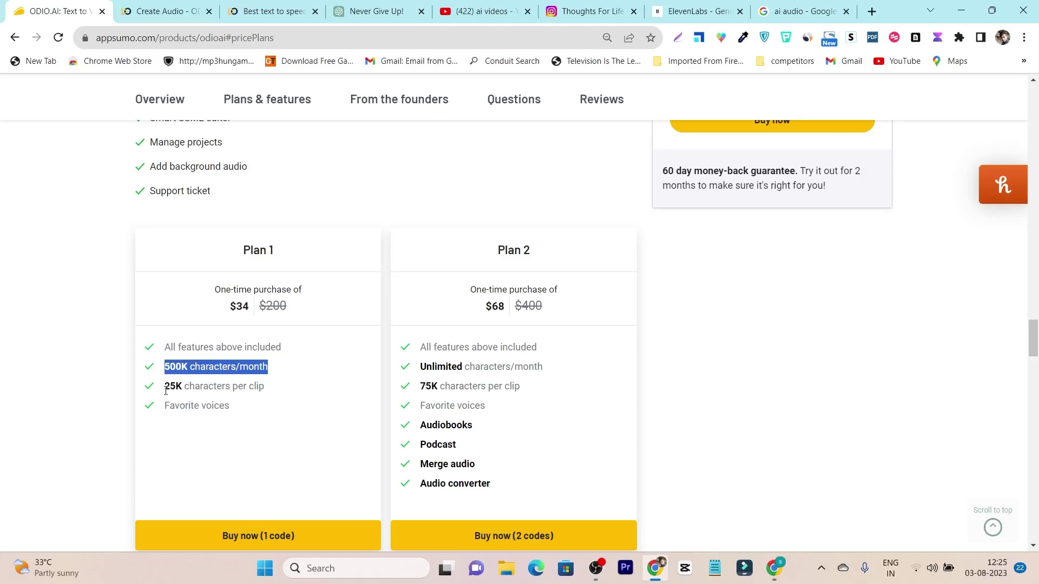
{"action": "left_click_drag", "start_coordinate": [264, 393], "coordinate": [236, 392]}
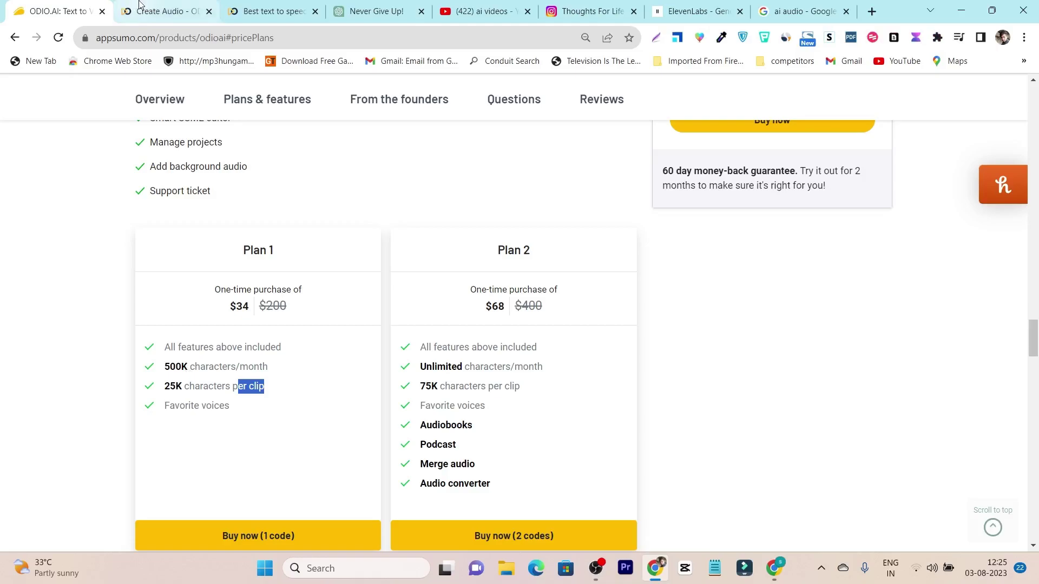
{"action": "left_click", "coordinate": [160, 11]}
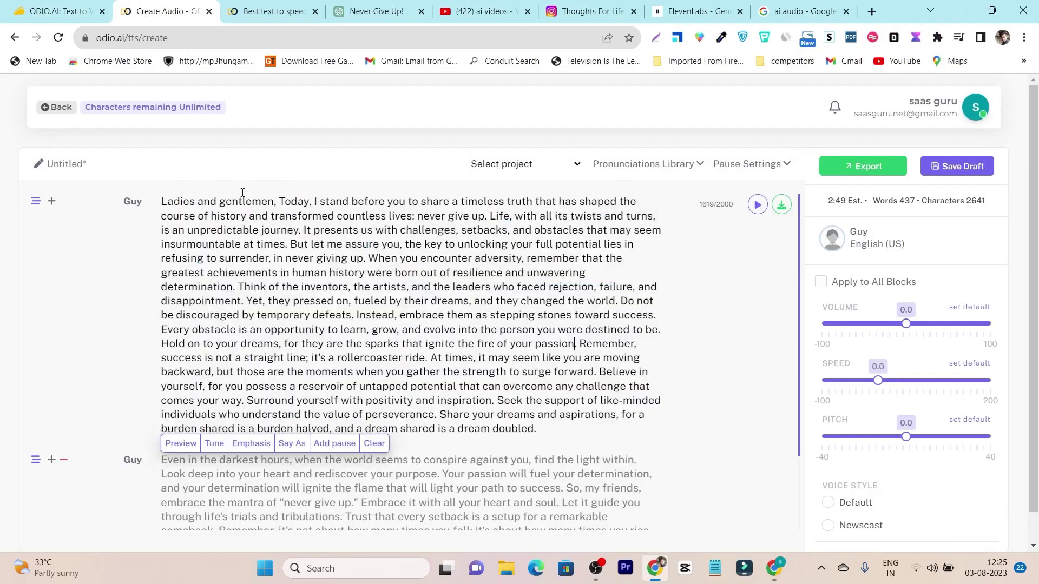
{"action": "left_click", "coordinate": [54, 11]}
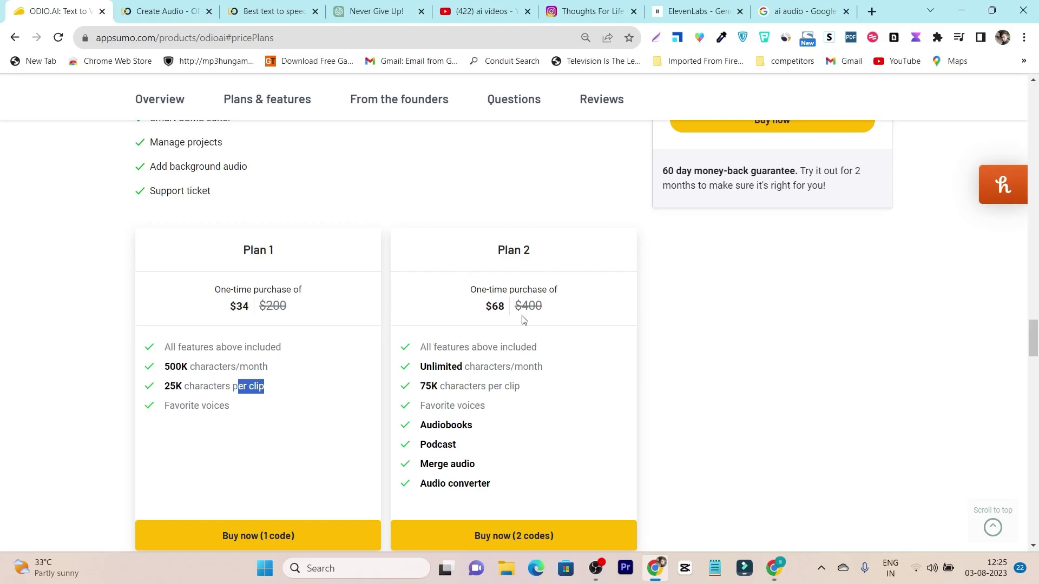
{"action": "left_click_drag", "start_coordinate": [409, 373], "coordinate": [548, 379]}
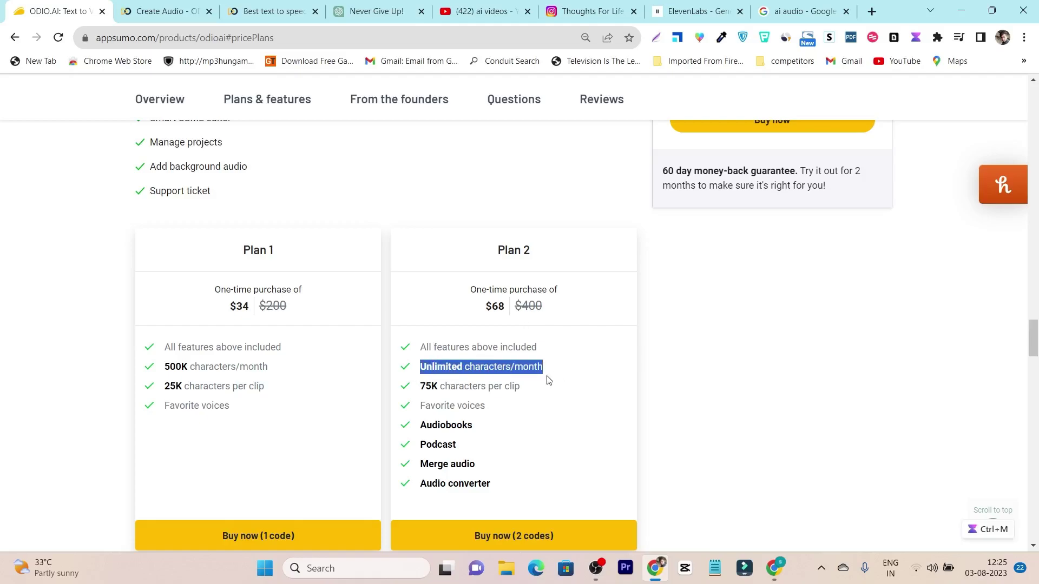
Highlight Plan 2's 75K characters per clip limit.
{"action": "left_click", "coordinate": [421, 390]}
{"action": "left_click_drag", "start_coordinate": [421, 390], "coordinate": [529, 395]}
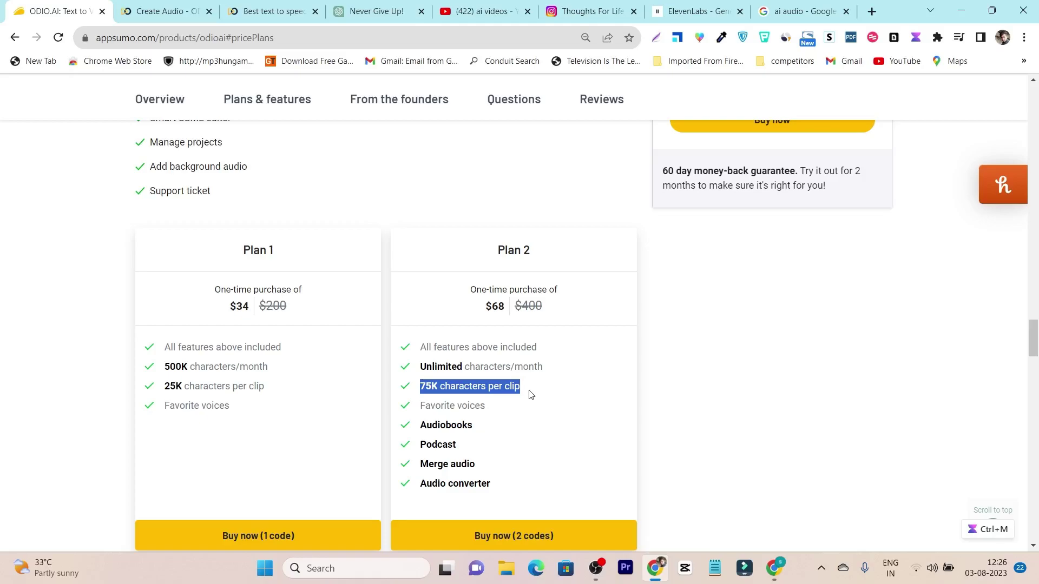
{"action": "left_click", "coordinate": [455, 422]}
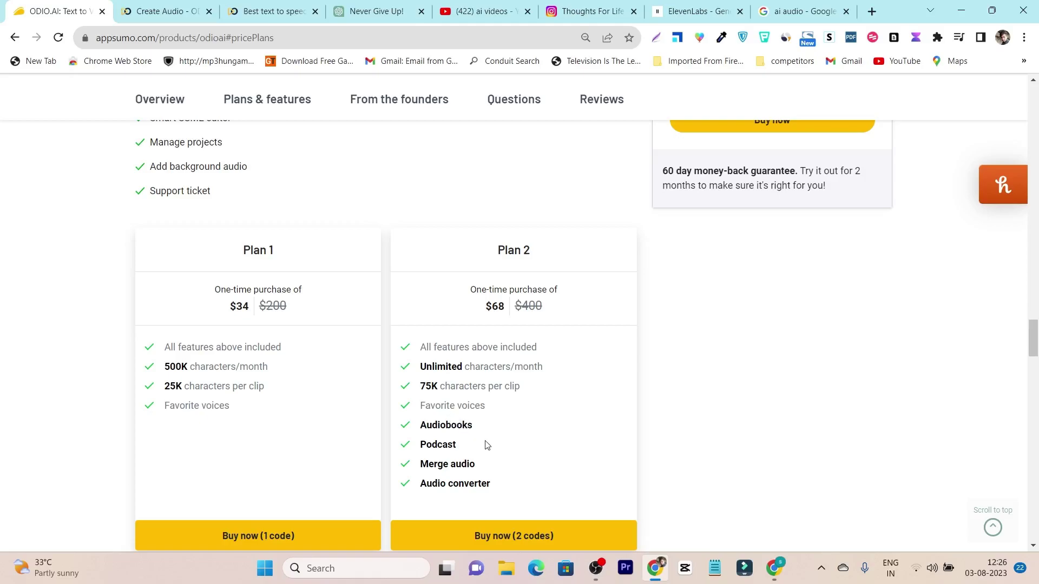
Highlight Plan 2's Audiobooks, Podcast, Merge audio and Audio converter features, then return to Create Audio.
{"action": "left_click_drag", "start_coordinate": [476, 429], "coordinate": [423, 432]}
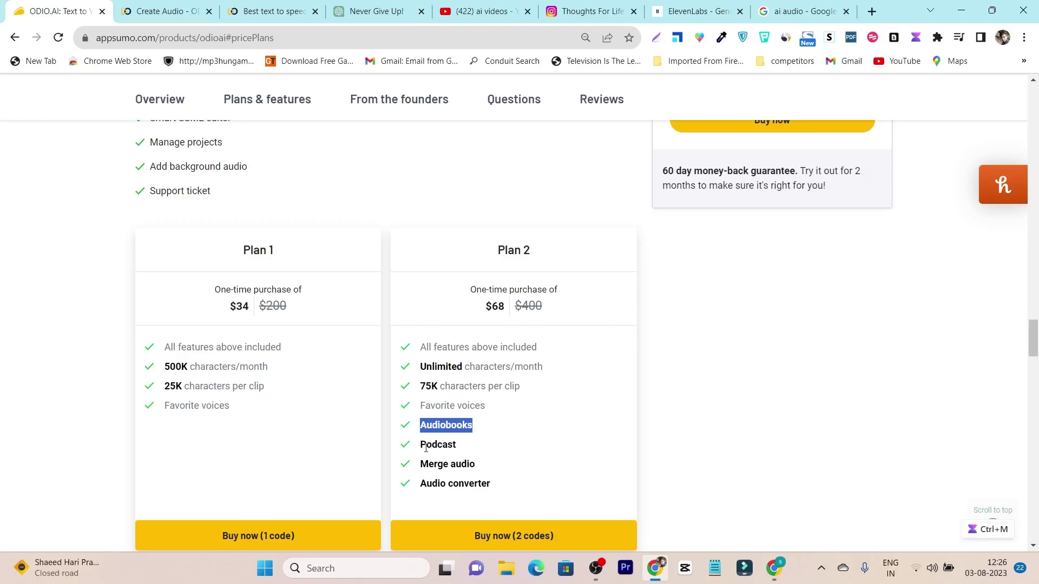
{"action": "double_click", "coordinate": [437, 446]}
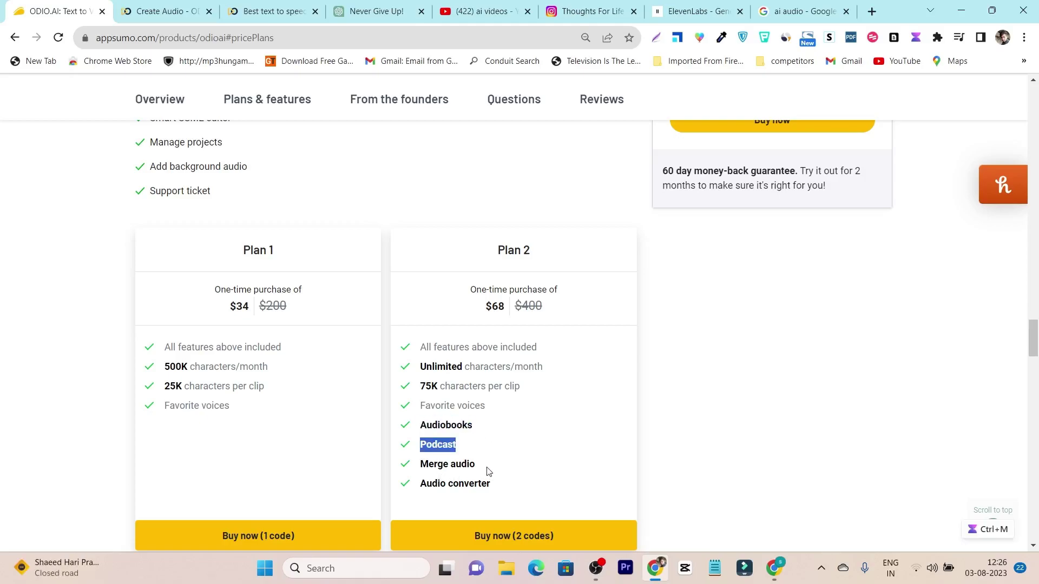
{"action": "left_click_drag", "start_coordinate": [476, 466], "coordinate": [430, 466]}
{"action": "left_click", "coordinate": [426, 503]}
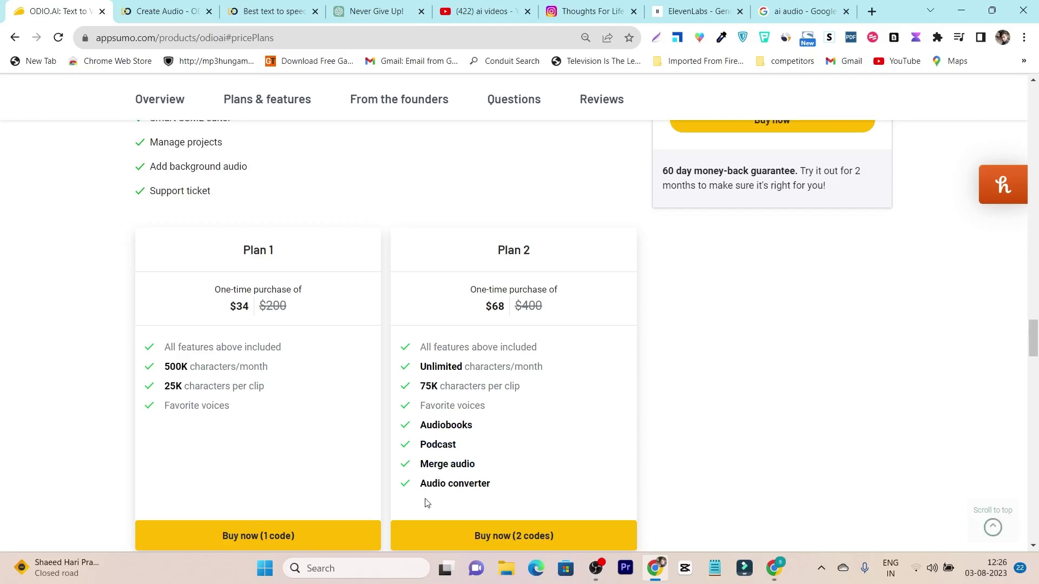
{"action": "left_click_drag", "start_coordinate": [500, 489], "coordinate": [409, 485]}
{"action": "left_click", "coordinate": [162, 12]}
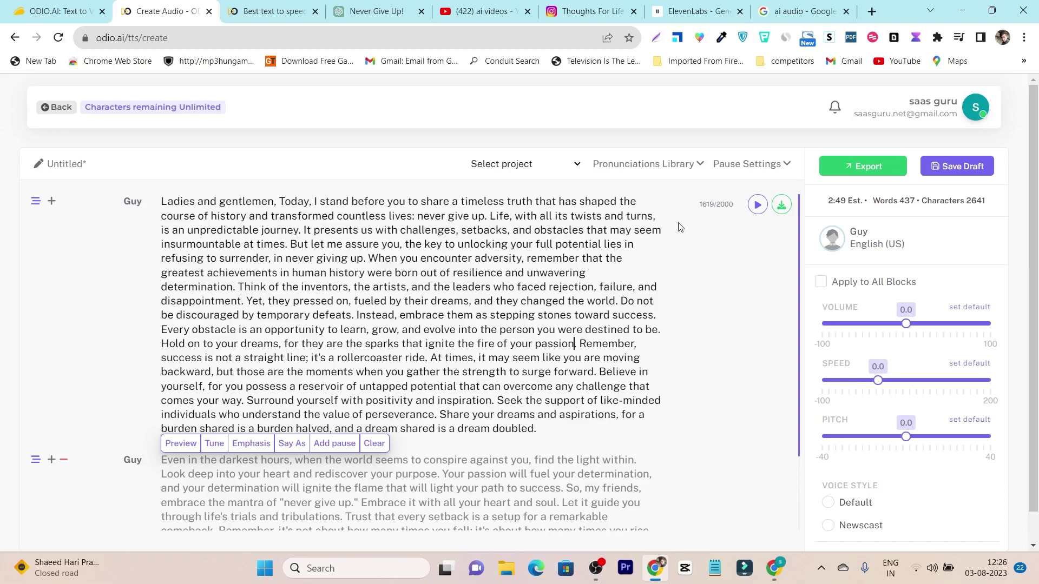
Expand the Tools list in the sidebar and open the Audio Converter.
{"action": "left_click", "coordinate": [46, 107]}
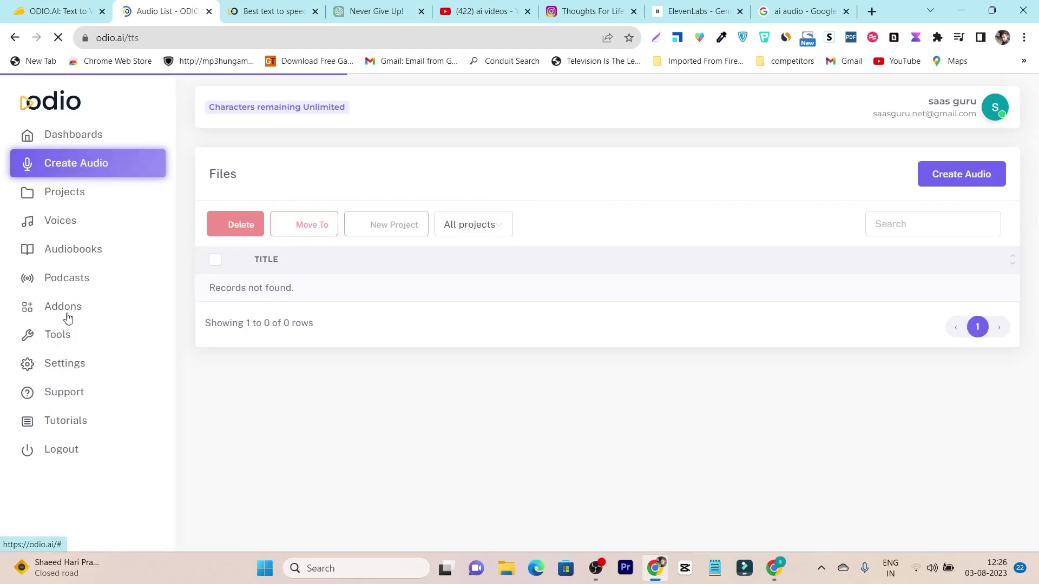
{"action": "left_click", "coordinate": [66, 338]}
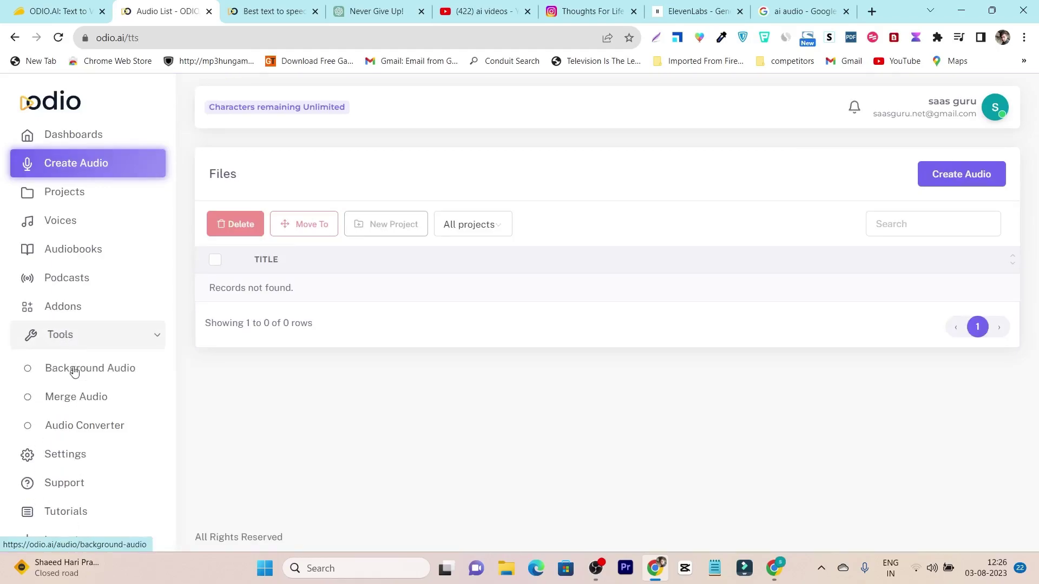
{"action": "left_click", "coordinate": [108, 433]}
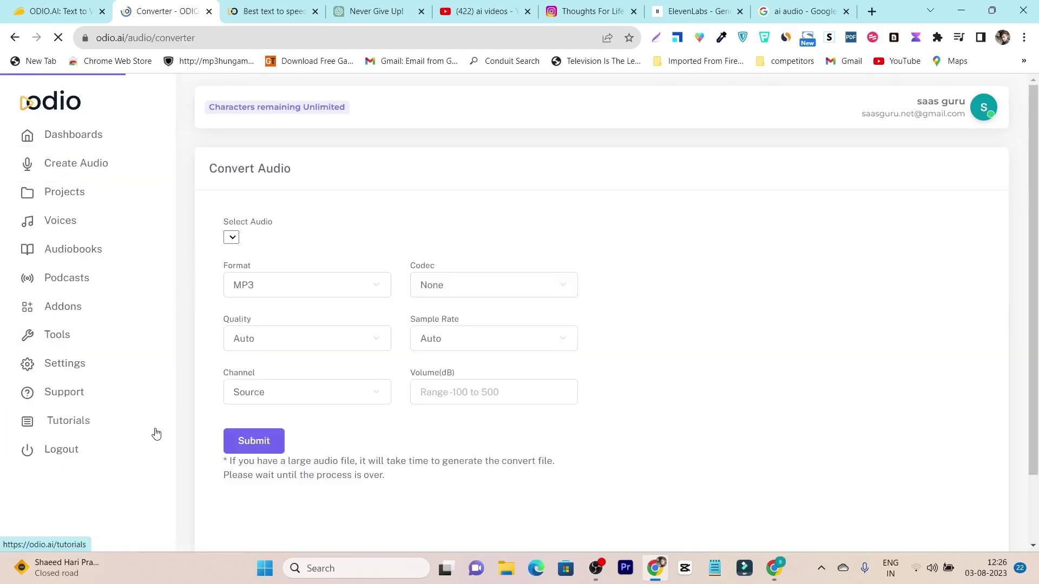
Scroll up and down the AppSumo deal page.
{"action": "left_click", "coordinate": [34, 6]}
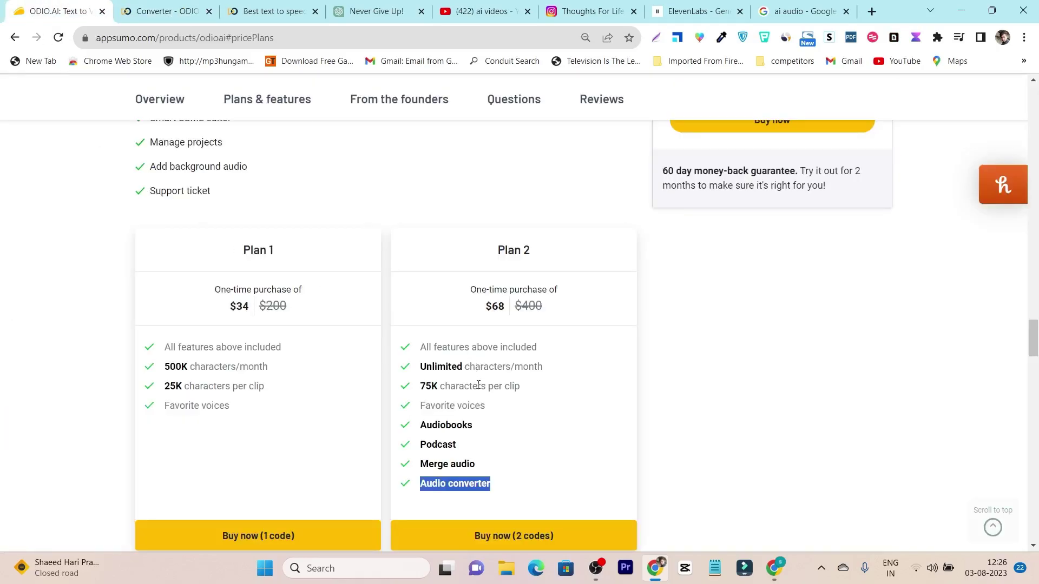
{"action": "scroll", "coordinate": [528, 377], "scroll_direction": "up", "scroll_amount": 3}
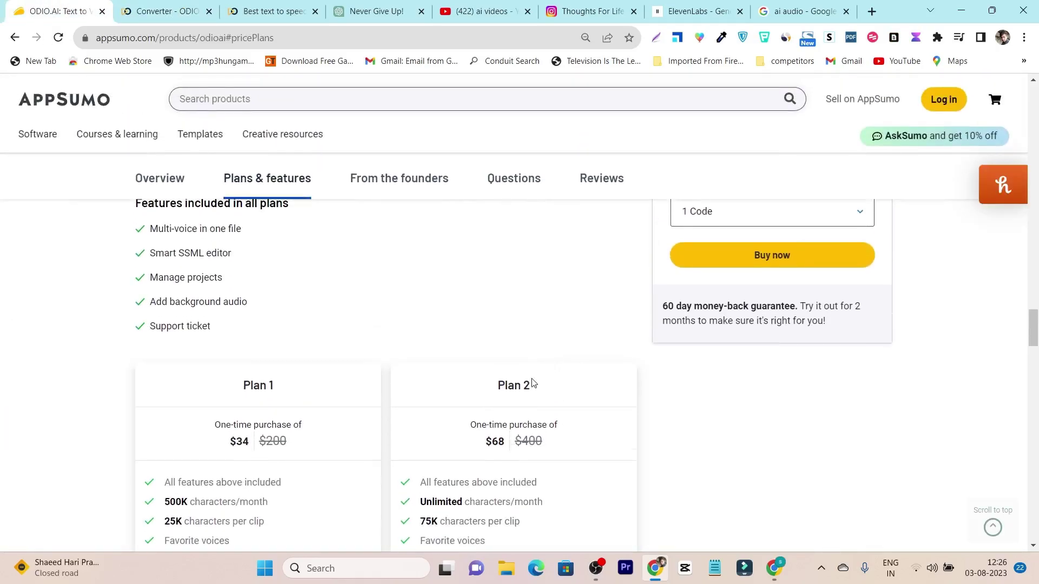
{"action": "scroll", "coordinate": [531, 383], "scroll_direction": "down", "scroll_amount": 3}
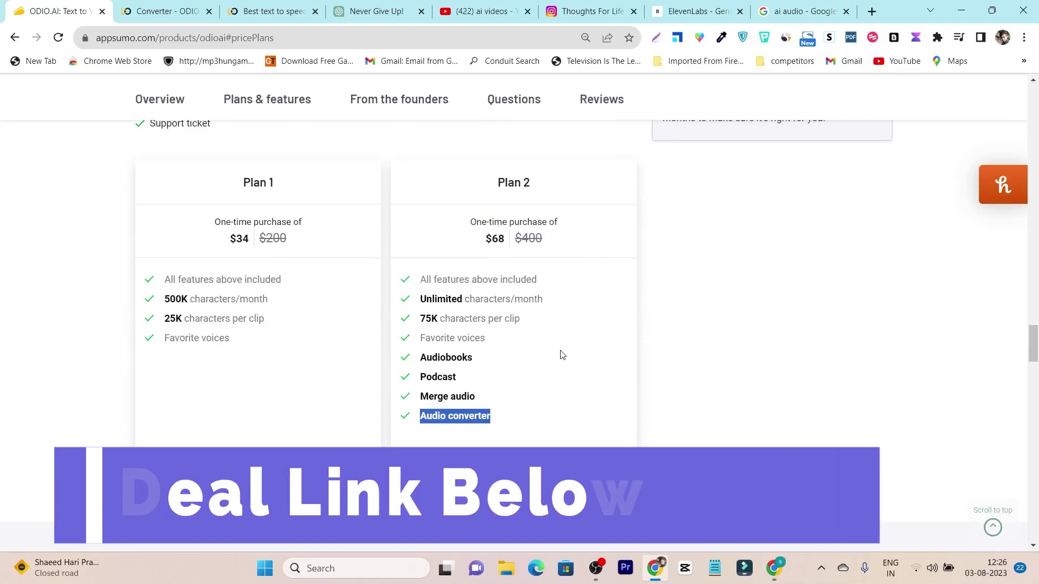
{"action": "scroll", "coordinate": [563, 354], "scroll_direction": "up", "scroll_amount": 10}
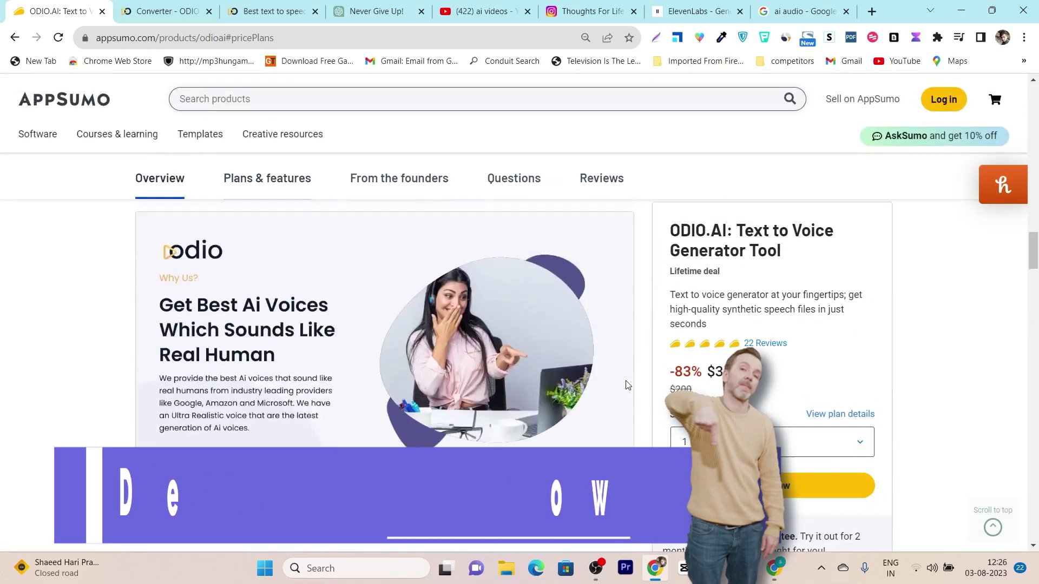
{"action": "scroll", "coordinate": [398, 402], "scroll_direction": "down", "scroll_amount": 4}
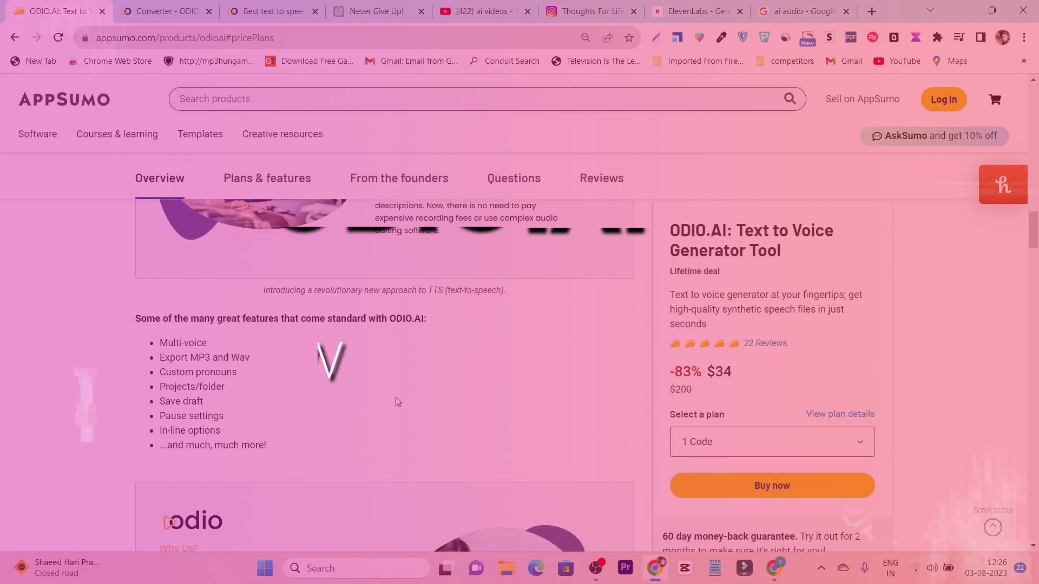
{"action": "scroll", "coordinate": [398, 402], "scroll_direction": "up", "scroll_amount": 5}
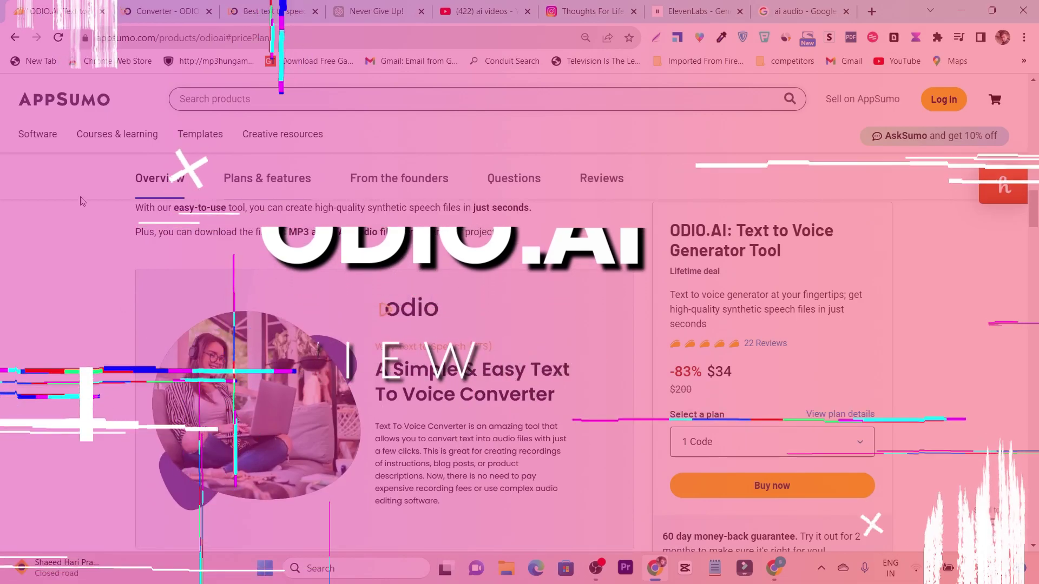
{"action": "scroll", "coordinate": [335, 313], "scroll_direction": "up", "scroll_amount": 4}
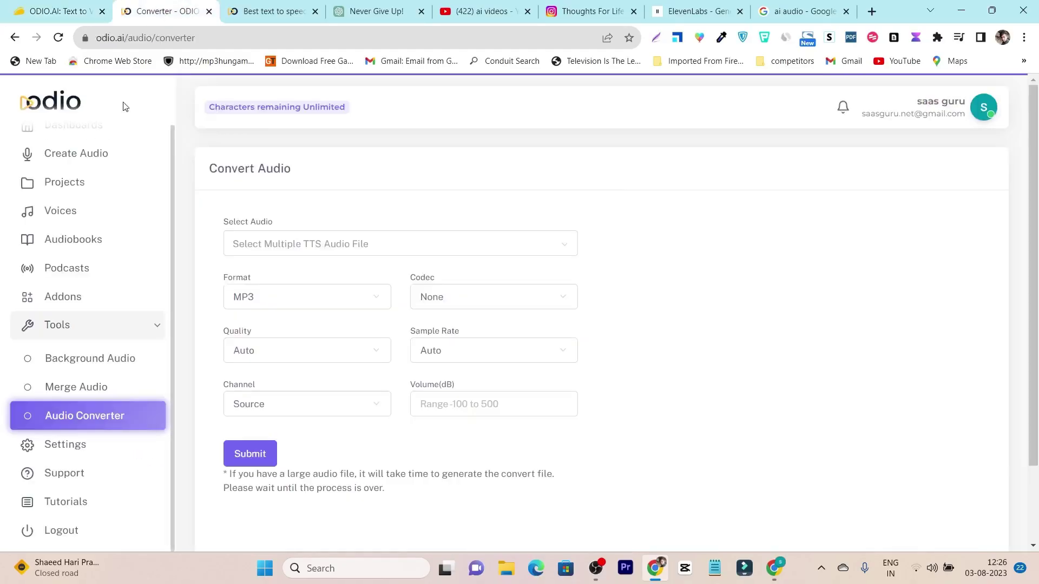
{"action": "scroll", "coordinate": [87, 179], "scroll_direction": "up", "scroll_amount": 1}
Review the Dashboard usage stats and the Create Audio list, then go to Projects.
{"action": "left_click", "coordinate": [81, 135]}
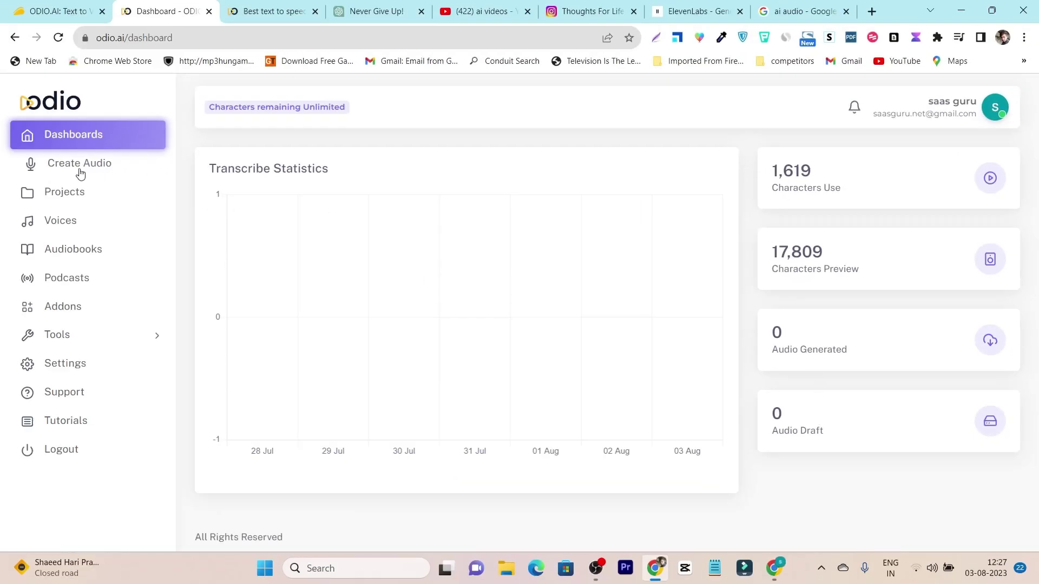
{"action": "left_click", "coordinate": [66, 175]}
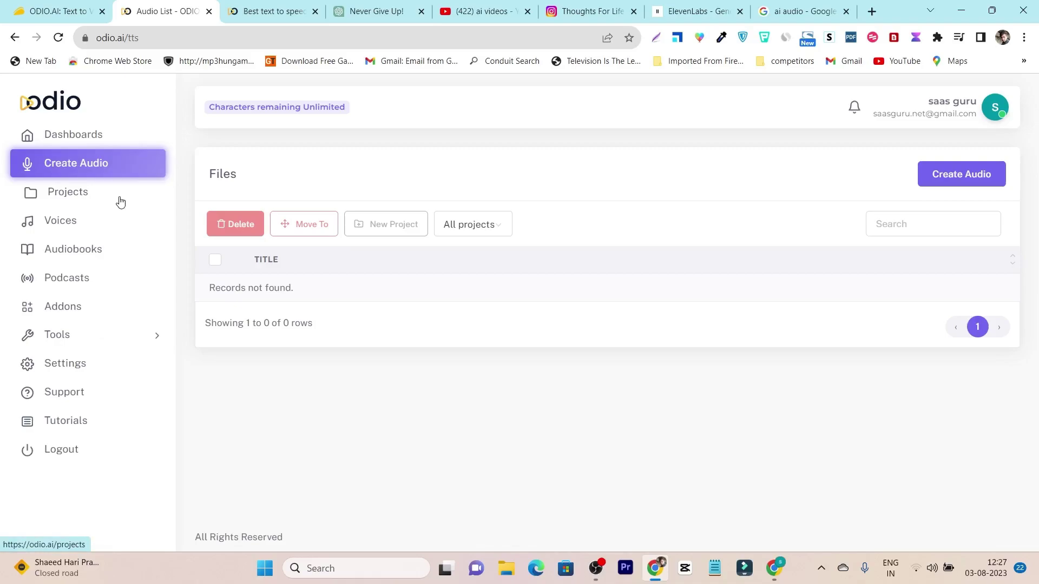
{"action": "left_click", "coordinate": [81, 198]}
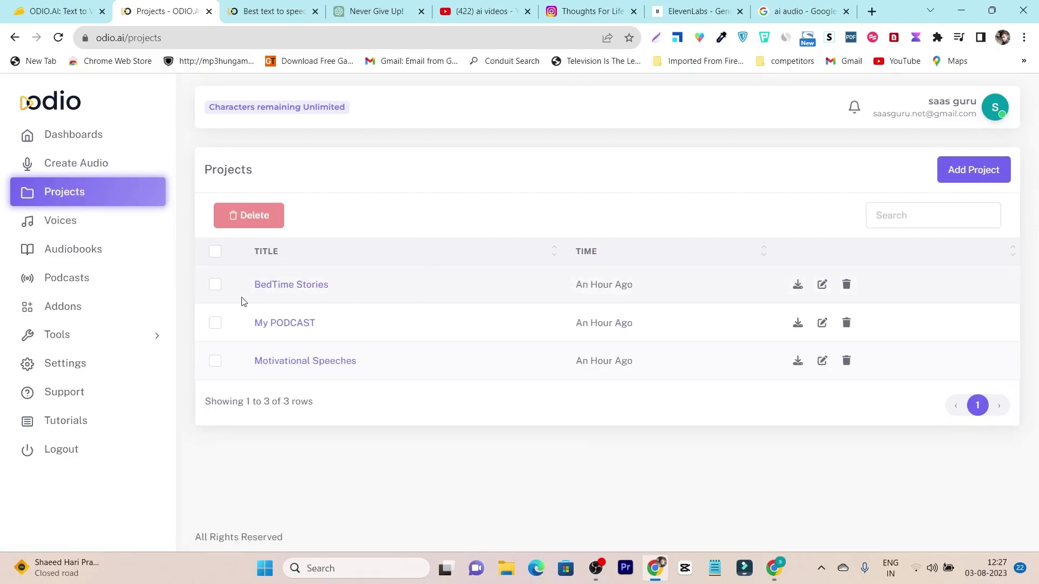
Peek into the My PODCAST project, then open the Motivational Speeches project's files.
{"action": "left_click", "coordinate": [295, 326]}
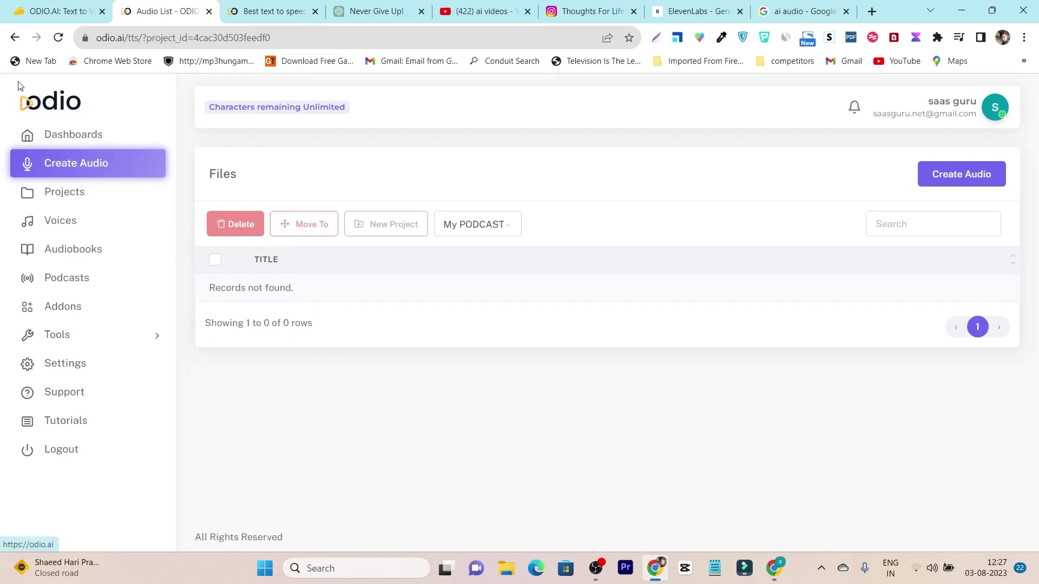
{"action": "left_click", "coordinate": [47, 189]}
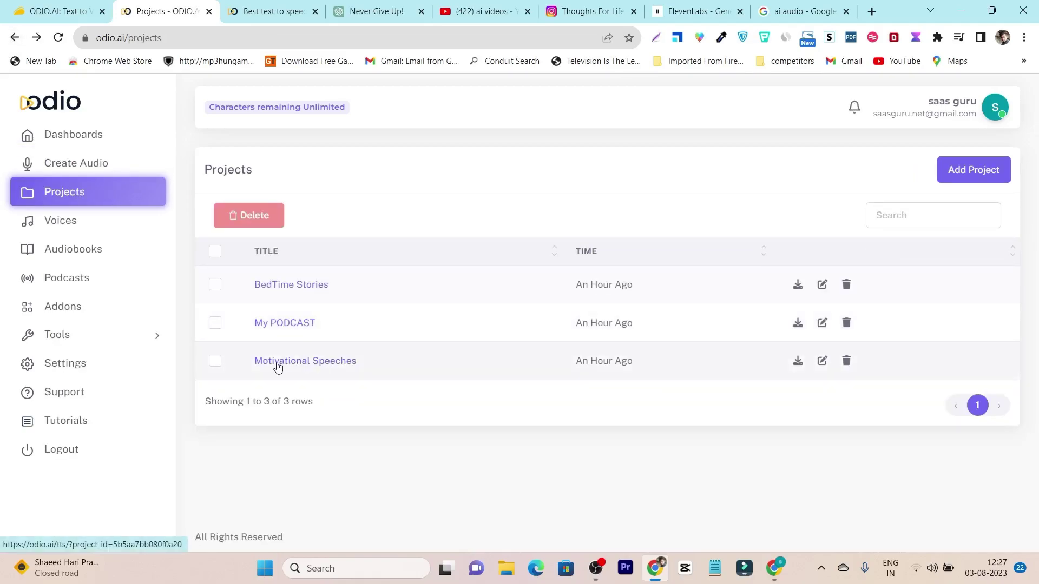
{"action": "left_click", "coordinate": [323, 361]}
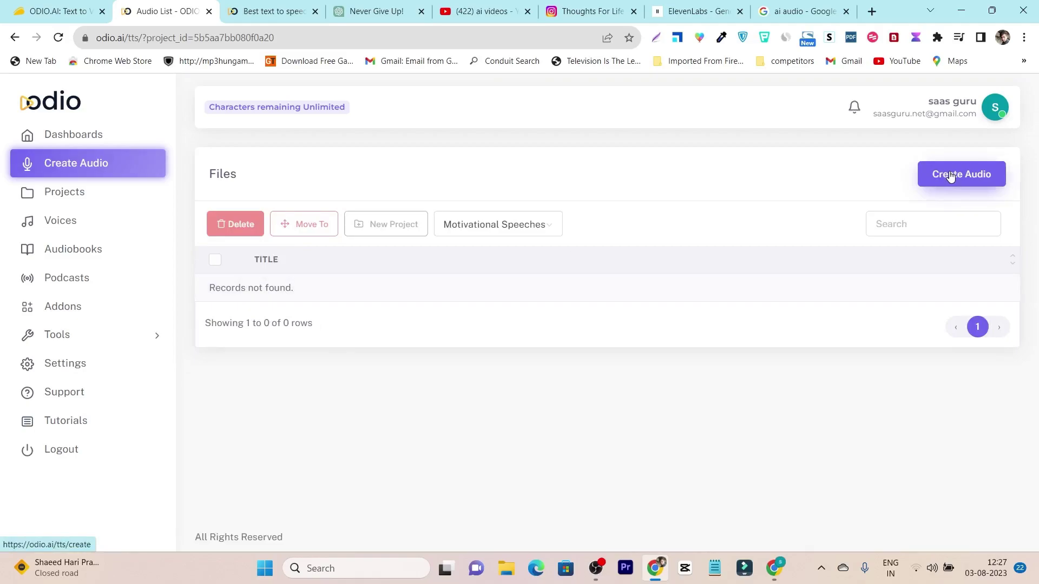
Open the Voices library, dismiss the voice type filter and filter to English (US) voices.
{"action": "left_click", "coordinate": [76, 219]}
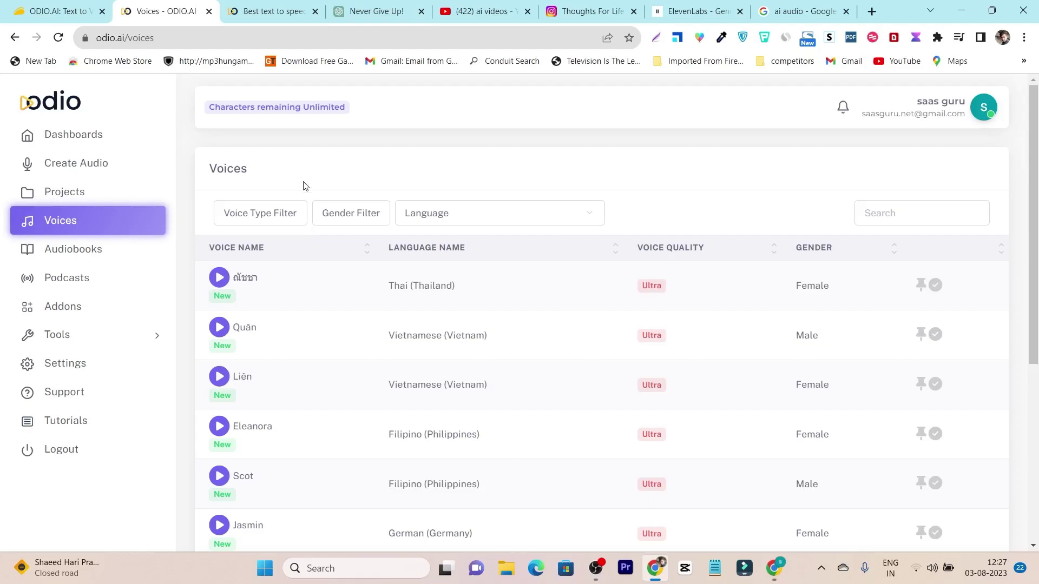
{"action": "left_click", "coordinate": [243, 219]}
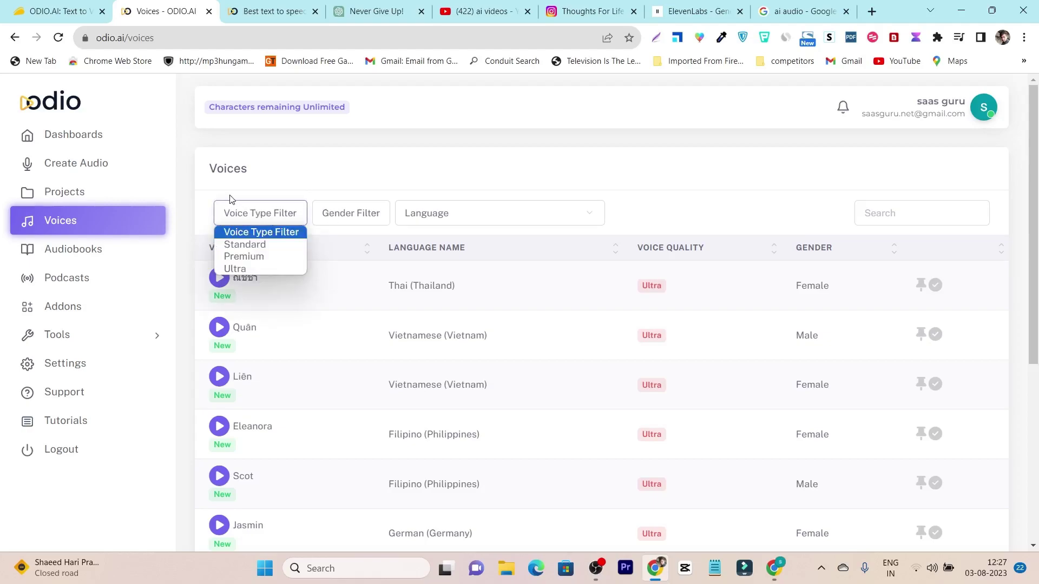
{"action": "left_click", "coordinate": [201, 199]}
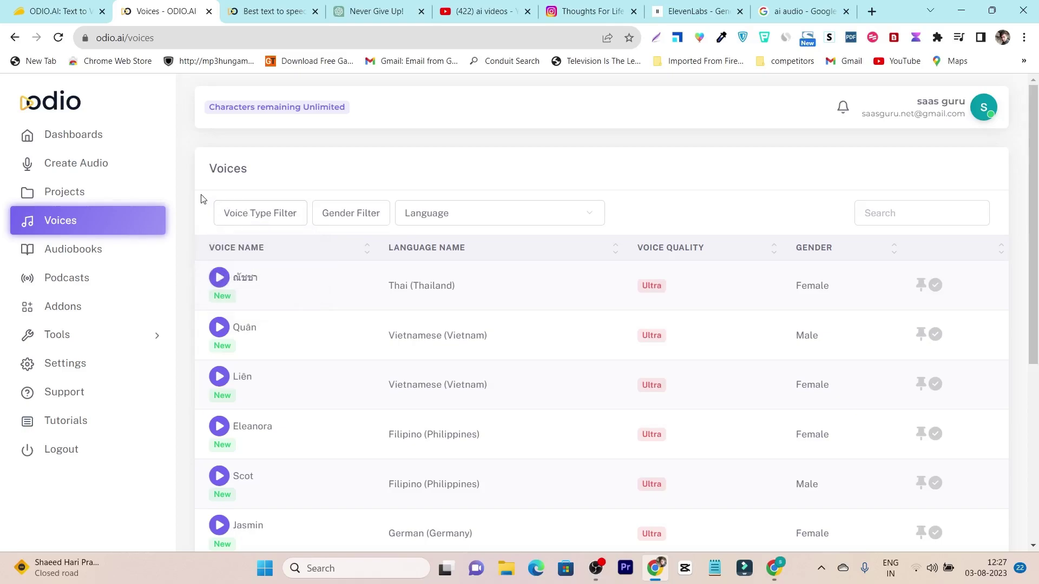
{"action": "left_click", "coordinate": [448, 216]}
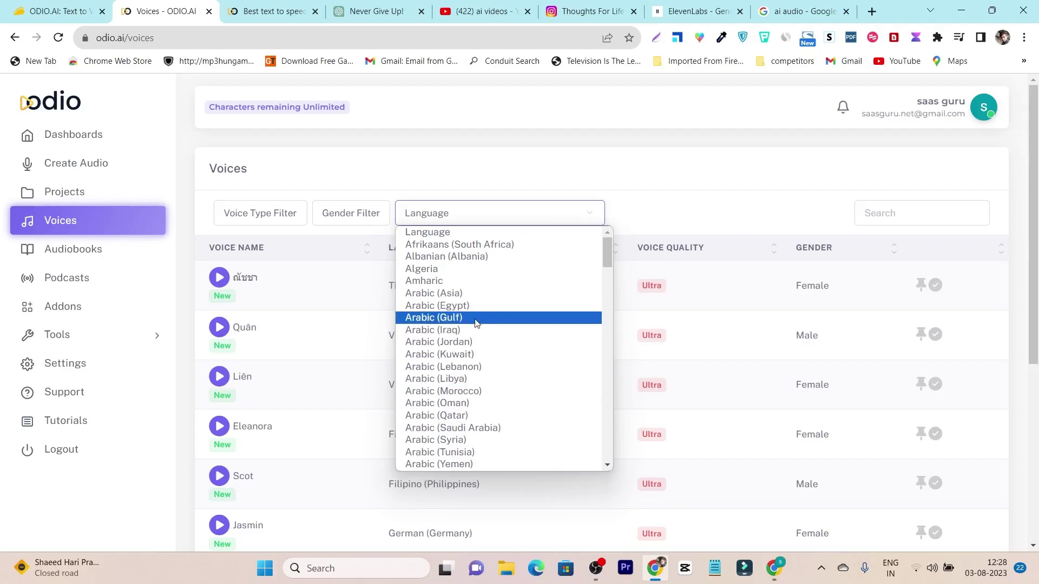
{"action": "scroll", "coordinate": [470, 292], "scroll_direction": "down", "scroll_amount": 10}
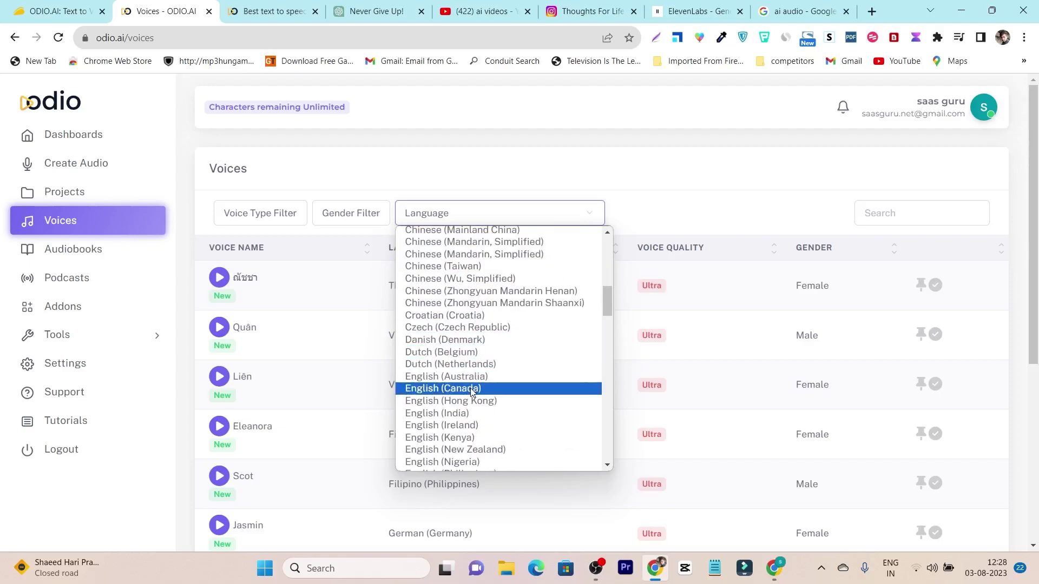
{"action": "scroll", "coordinate": [484, 436], "scroll_direction": "down", "scroll_amount": 3}
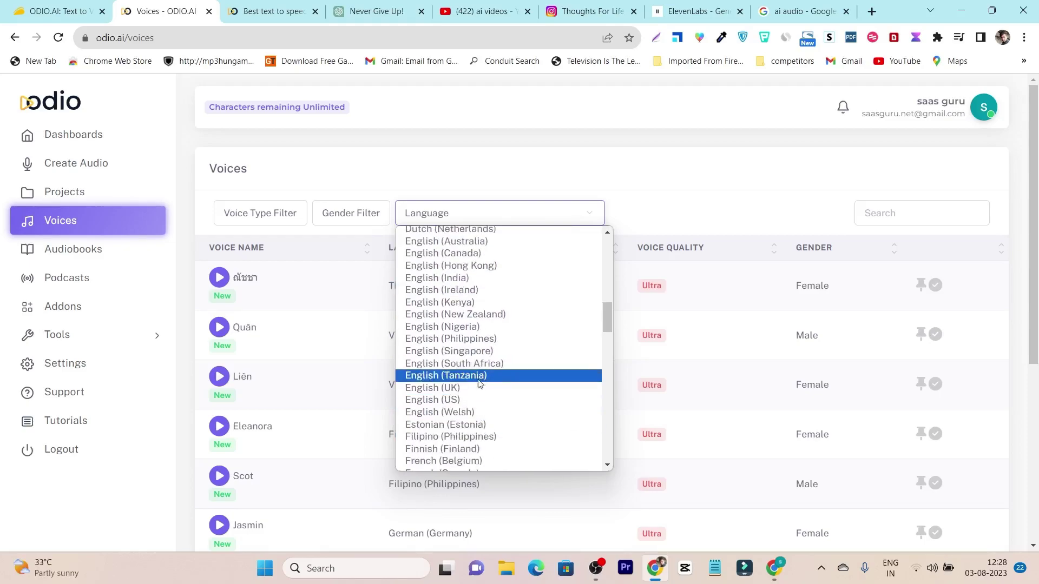
{"action": "left_click", "coordinate": [422, 401]}
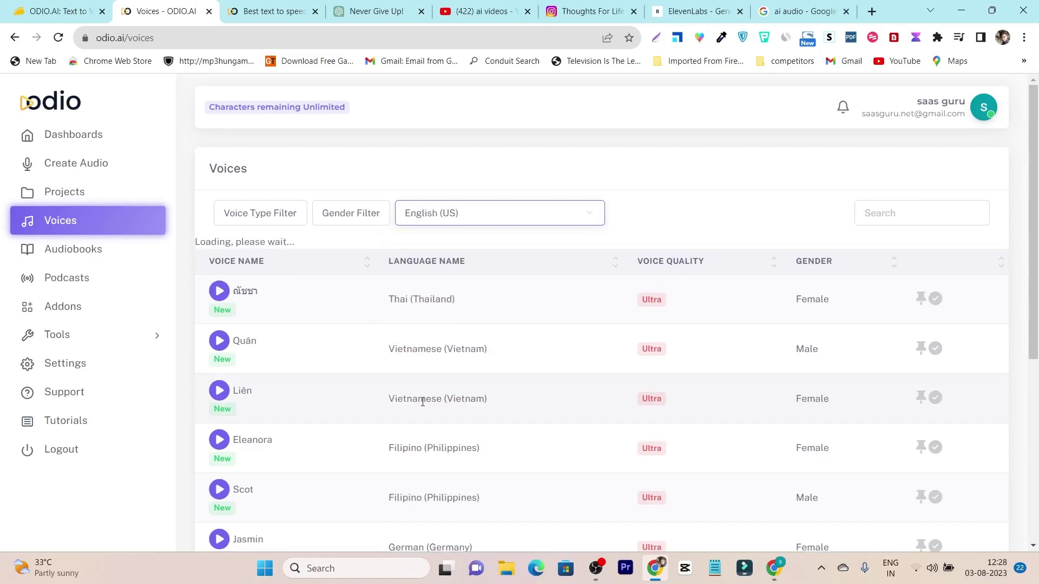
Scroll through the voice list and highlight its total of 74 voices.
{"action": "scroll", "coordinate": [347, 292], "scroll_direction": "down", "scroll_amount": 3}
{"action": "scroll", "coordinate": [355, 241], "scroll_direction": "down", "scroll_amount": 1}
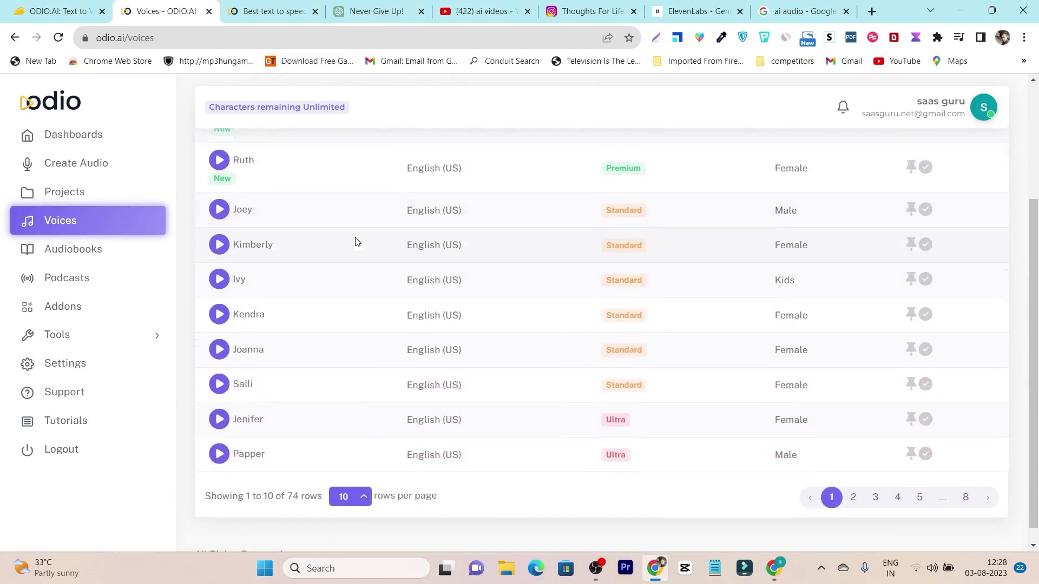
{"action": "scroll", "coordinate": [371, 382], "scroll_direction": "up", "scroll_amount": 3}
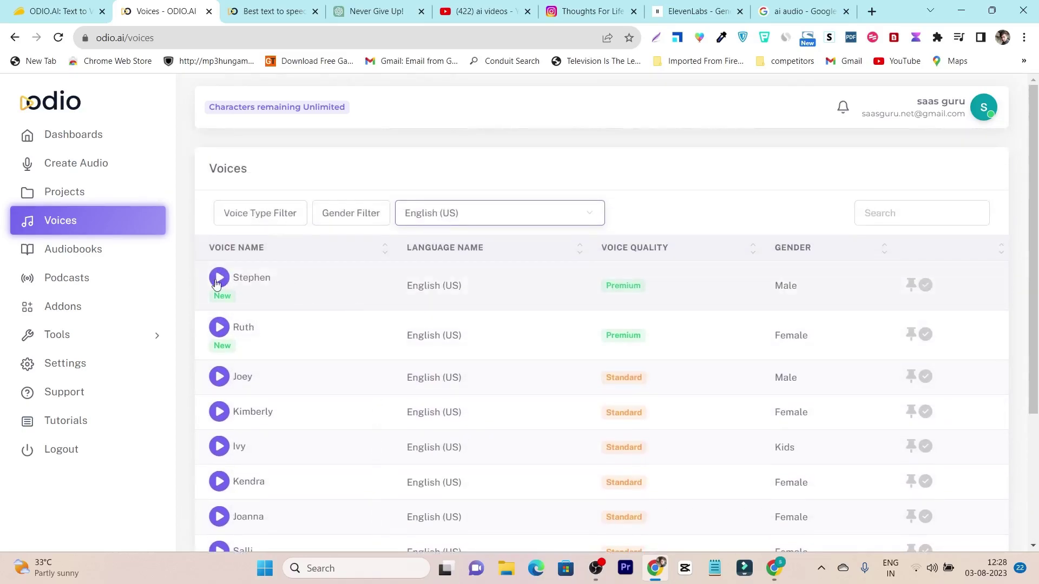
{"action": "scroll", "coordinate": [198, 268], "scroll_direction": "down", "scroll_amount": 3}
{"action": "scroll", "coordinate": [427, 423], "scroll_direction": "up", "scroll_amount": 3}
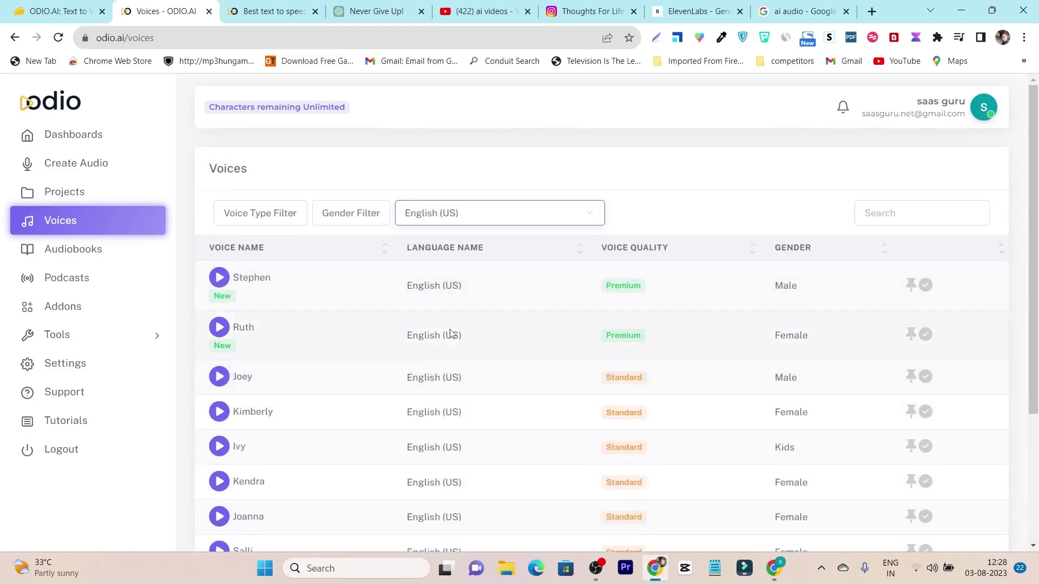
{"action": "scroll", "coordinate": [354, 406], "scroll_direction": "down", "scroll_amount": 3}
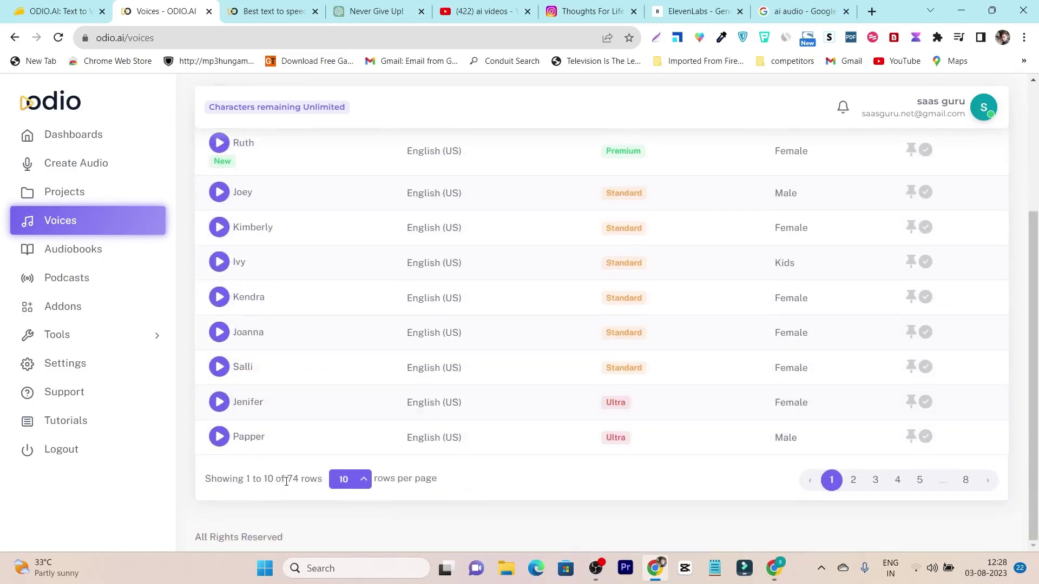
{"action": "left_click_drag", "start_coordinate": [286, 481], "coordinate": [304, 482]}
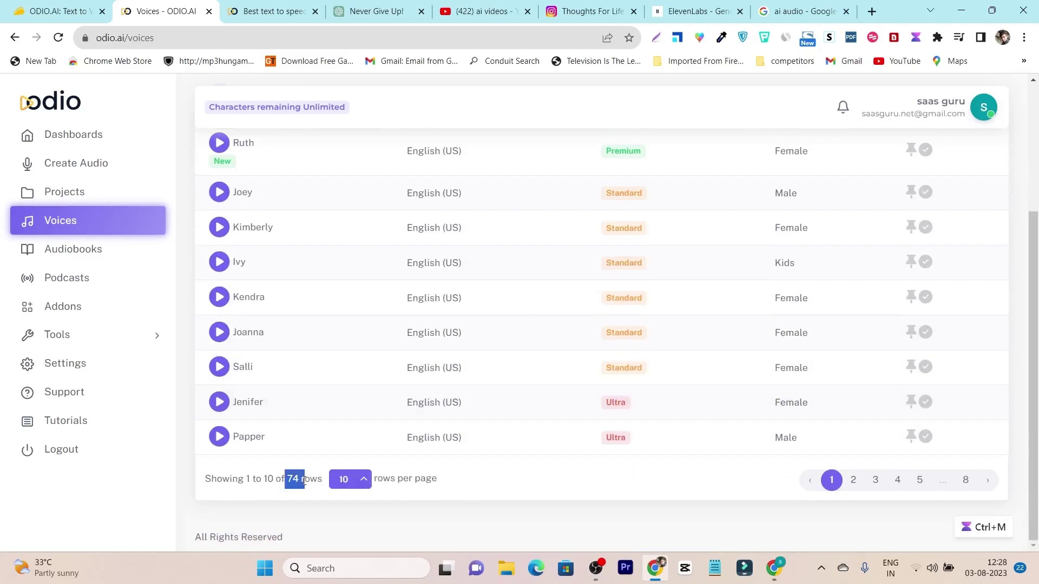
Check the Gender filter without applying it, then go to the odio.ai homepage tab.
{"action": "scroll", "coordinate": [281, 468], "scroll_direction": "up", "scroll_amount": 1}
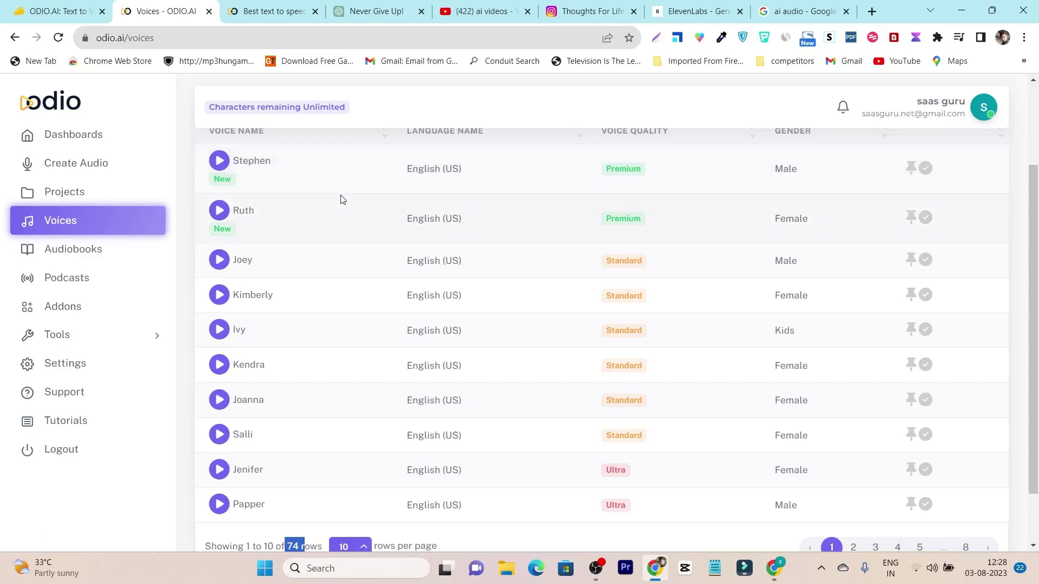
{"action": "scroll", "coordinate": [378, 230], "scroll_direction": "up", "scroll_amount": 2}
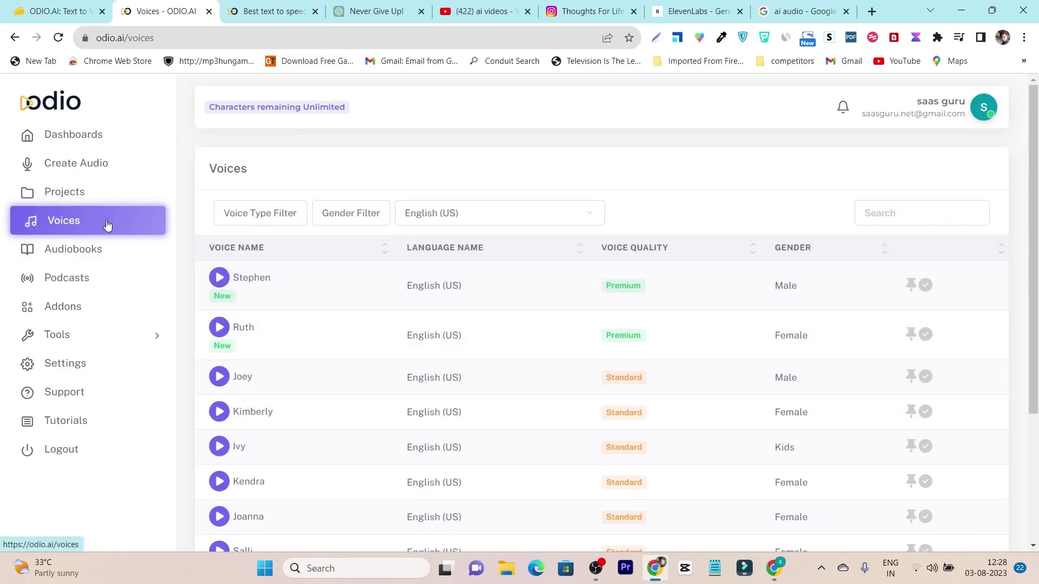
{"action": "left_click", "coordinate": [328, 214]}
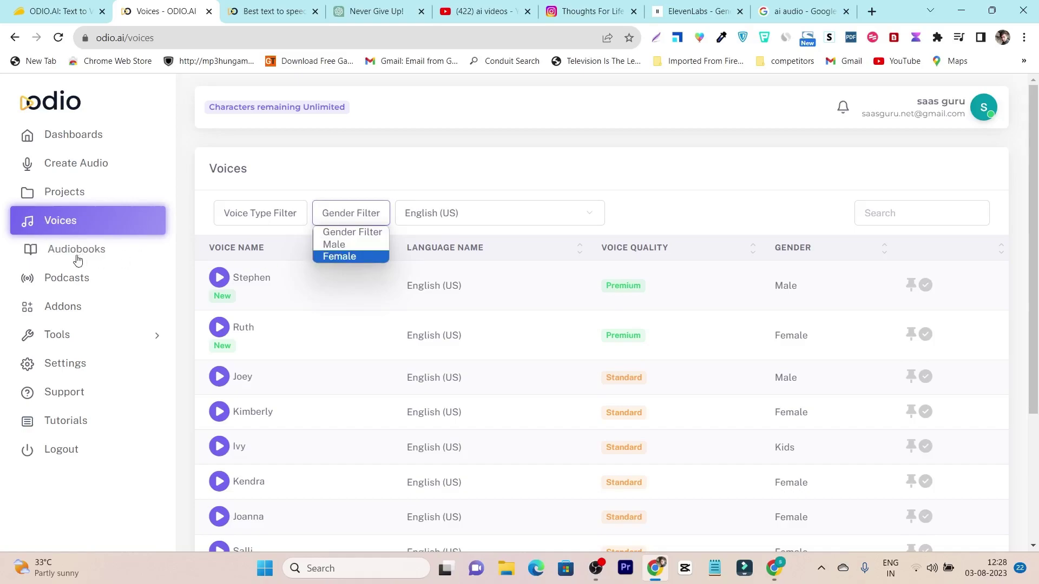
{"action": "left_click", "coordinate": [183, 176]}
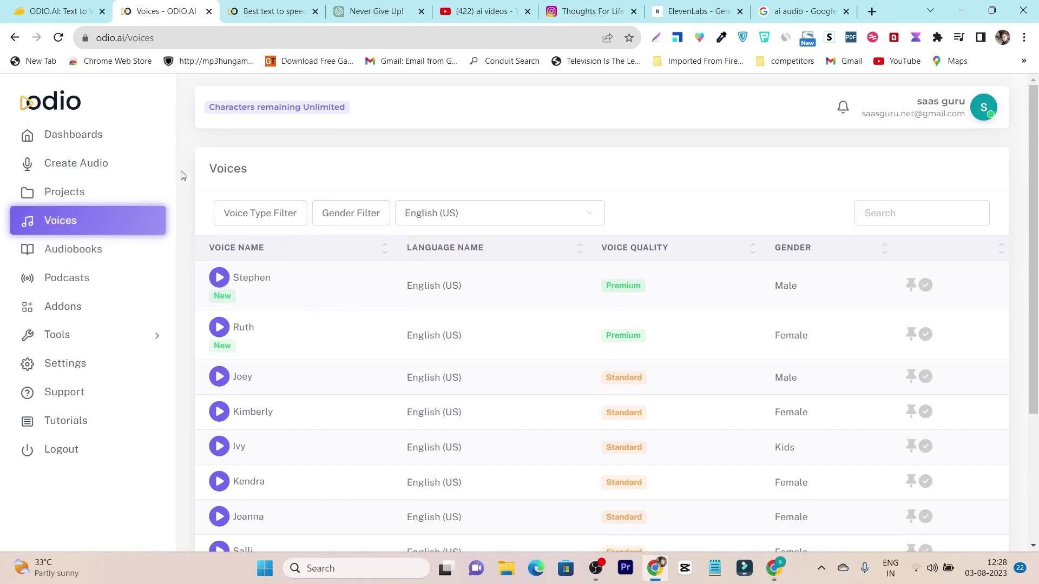
{"action": "left_click", "coordinate": [270, 11]}
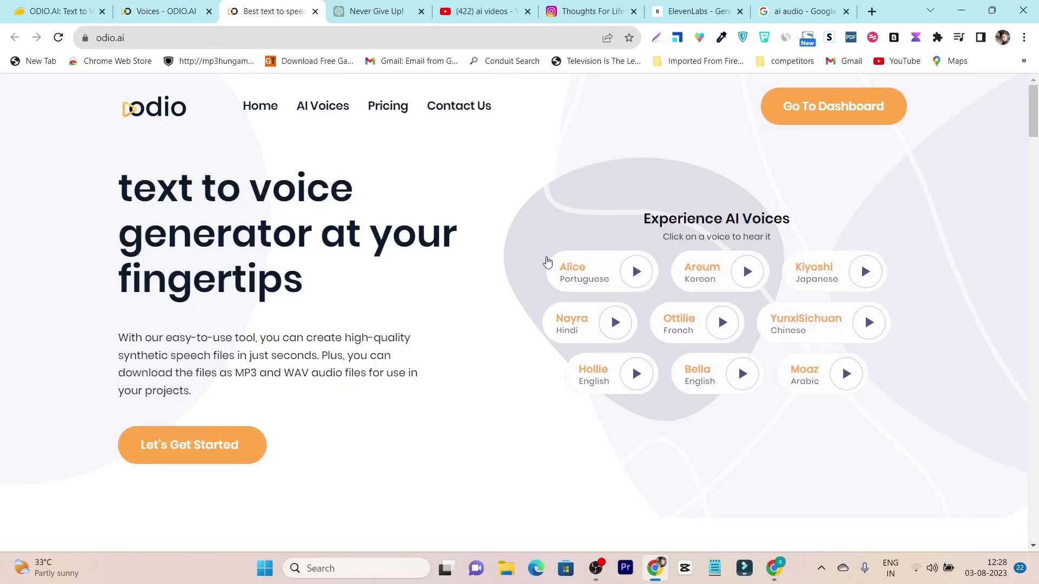
Scroll through the homepage's India Text To Speech voices and the emotional voice samples.
{"action": "scroll", "coordinate": [546, 259], "scroll_direction": "down", "scroll_amount": 10}
{"action": "scroll", "coordinate": [482, 307], "scroll_direction": "down", "scroll_amount": 14}
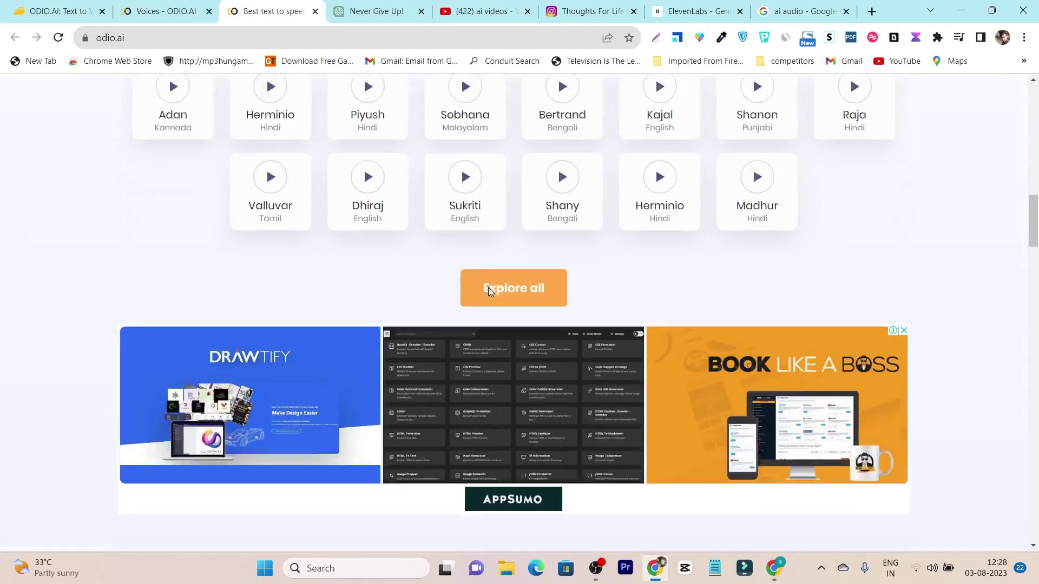
{"action": "scroll", "coordinate": [600, 336], "scroll_direction": "up", "scroll_amount": 5}
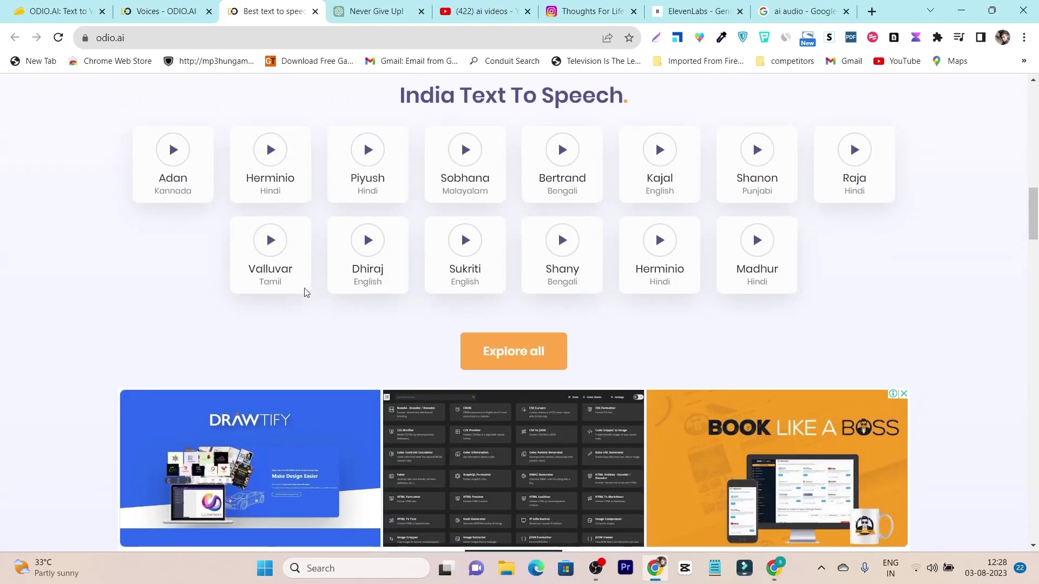
{"action": "scroll", "coordinate": [366, 282], "scroll_direction": "down", "scroll_amount": 20}
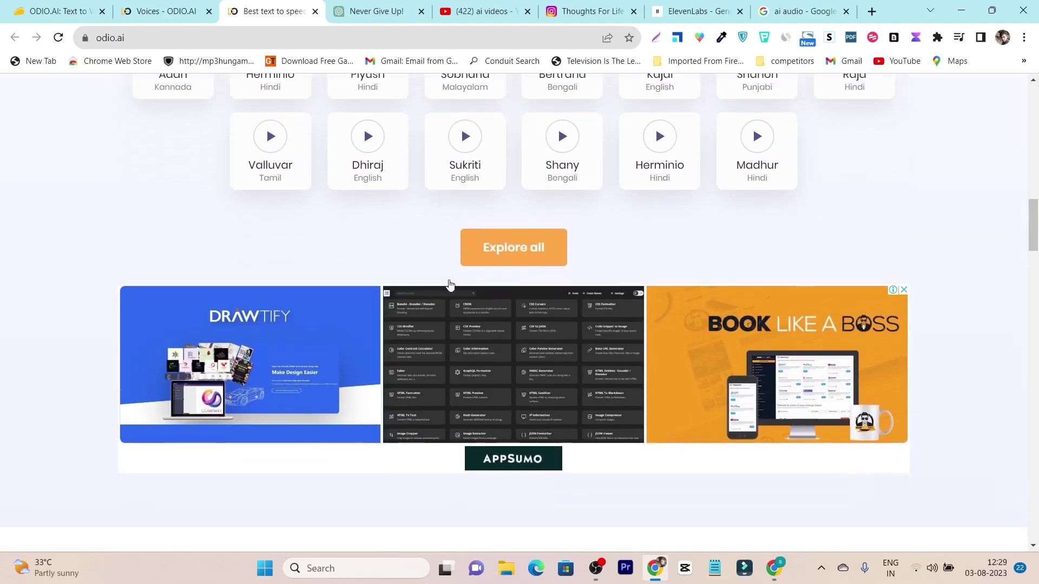
{"action": "scroll", "coordinate": [449, 286], "scroll_direction": "down", "scroll_amount": 5}
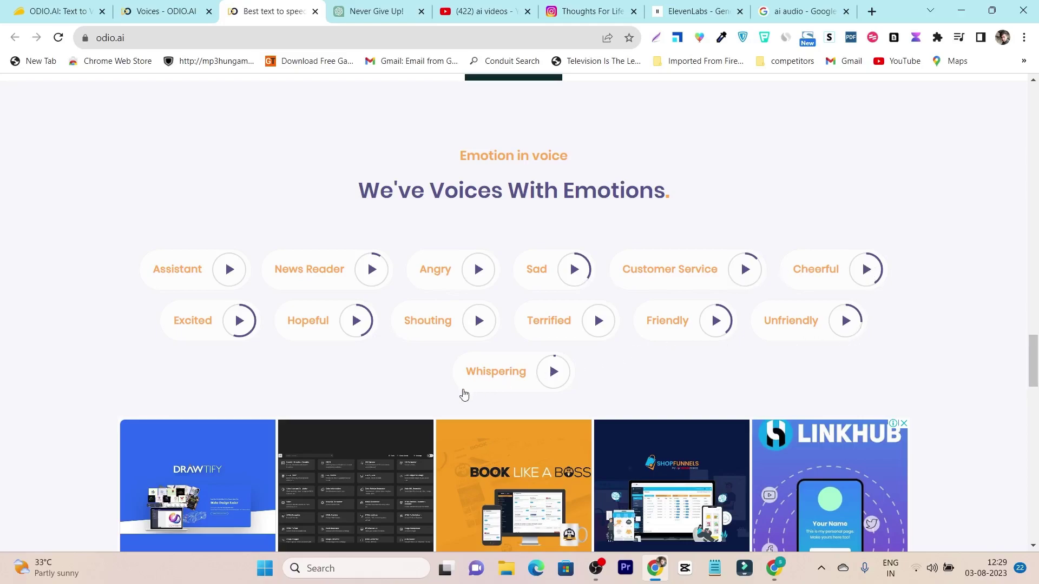
Return to the Voices tab and start a new audiobook from the Audiobooks page.
{"action": "left_click", "coordinate": [158, 20]}
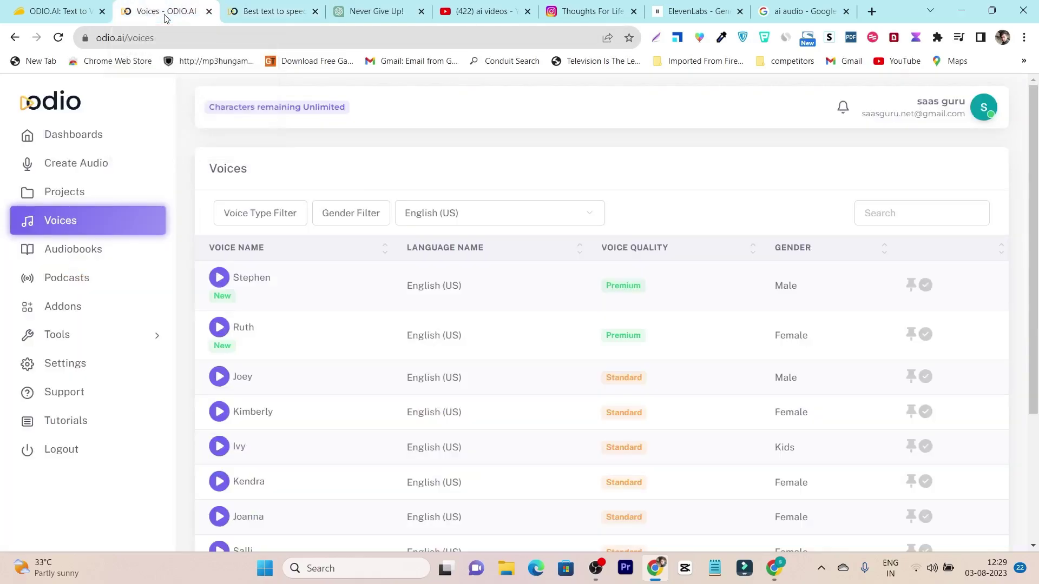
{"action": "left_click", "coordinate": [73, 253]}
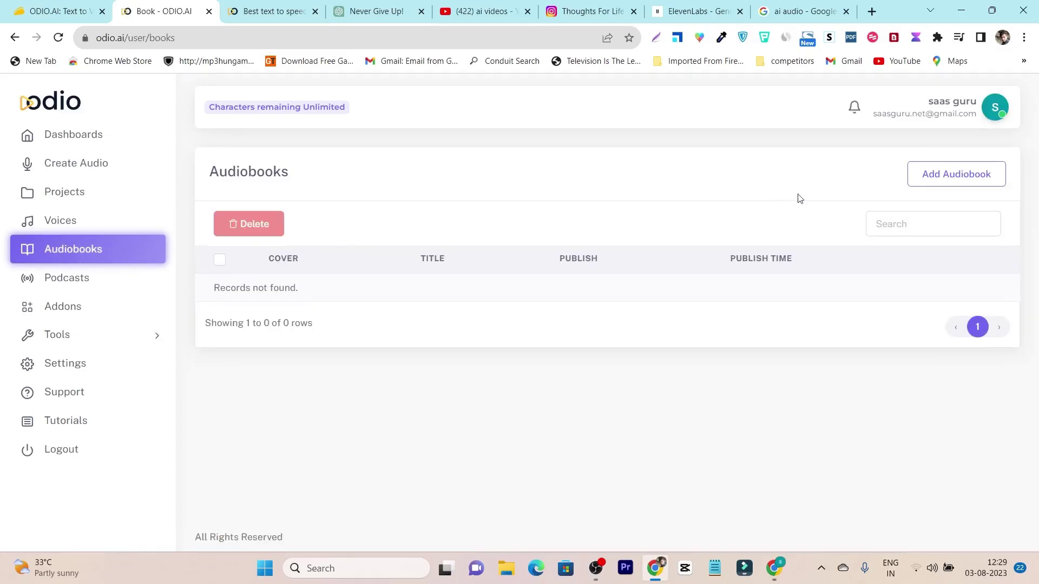
{"action": "left_click", "coordinate": [982, 174]}
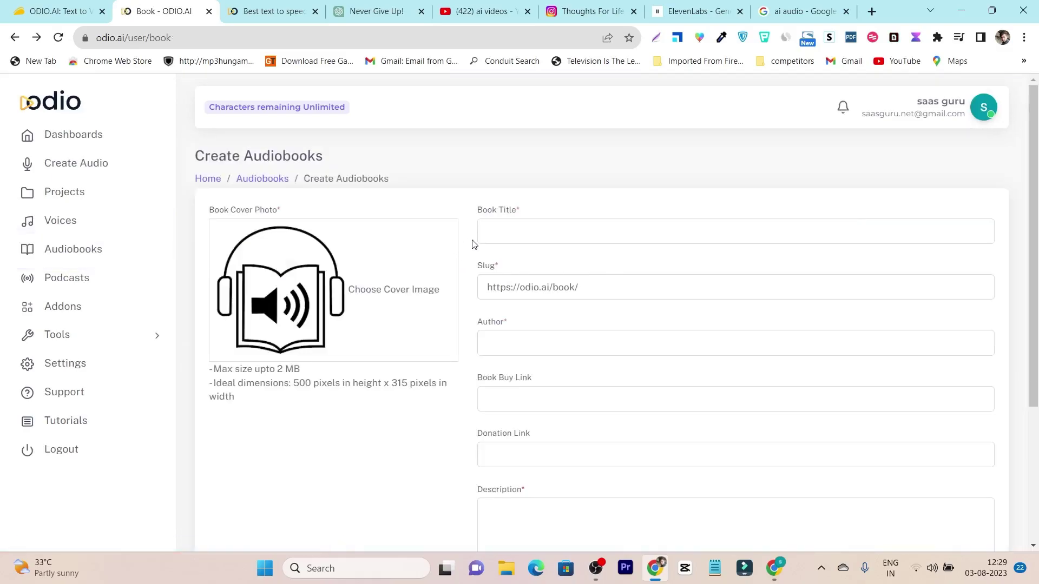
{"action": "scroll", "coordinate": [470, 241], "scroll_direction": "down", "scroll_amount": 1}
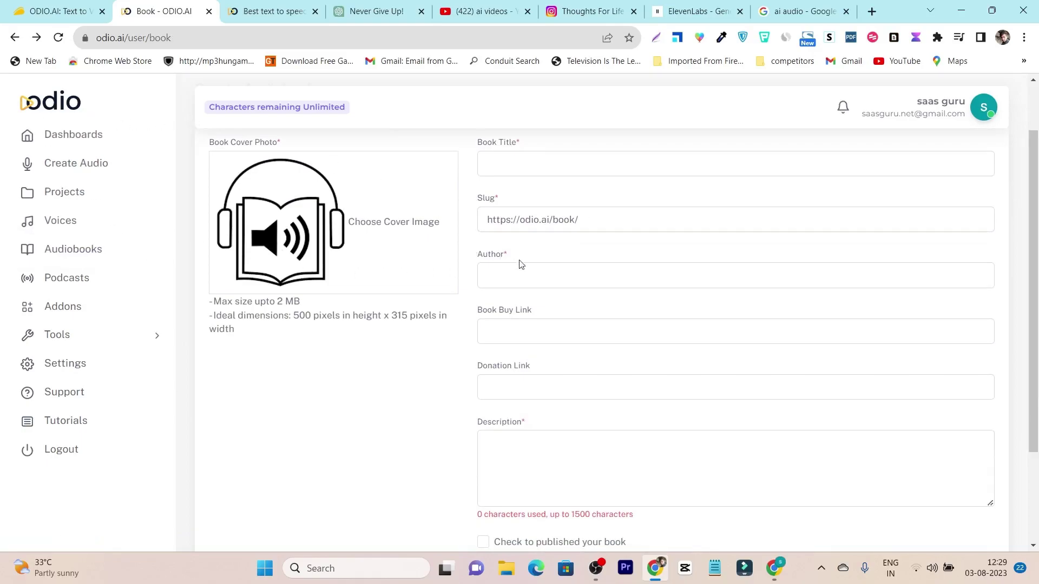
Click through the blank audiobook's fields, try Save Changes, then open Podcasts.
{"action": "left_click", "coordinate": [632, 215]}
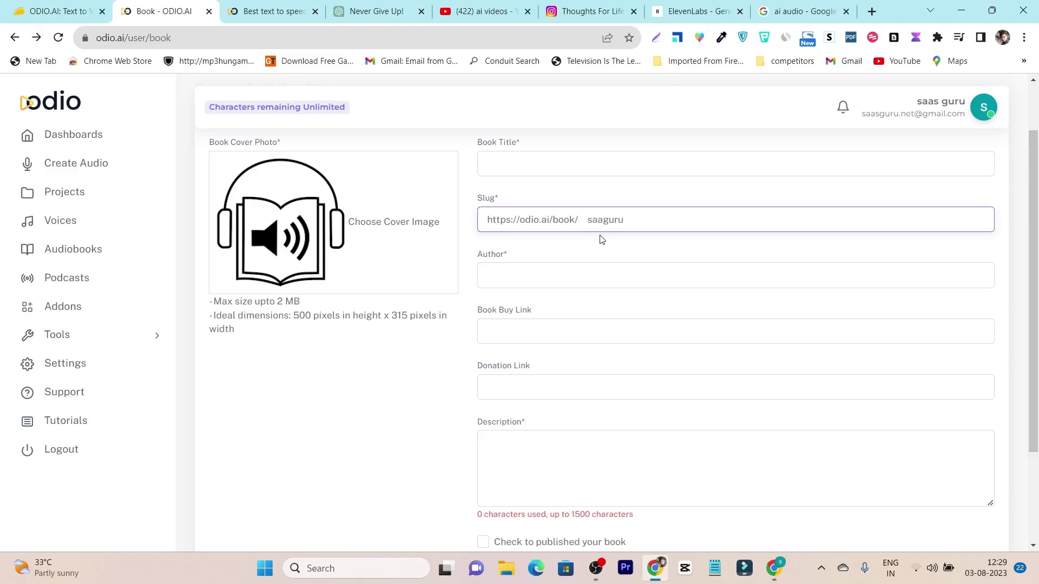
{"action": "double_click", "coordinate": [604, 219]}
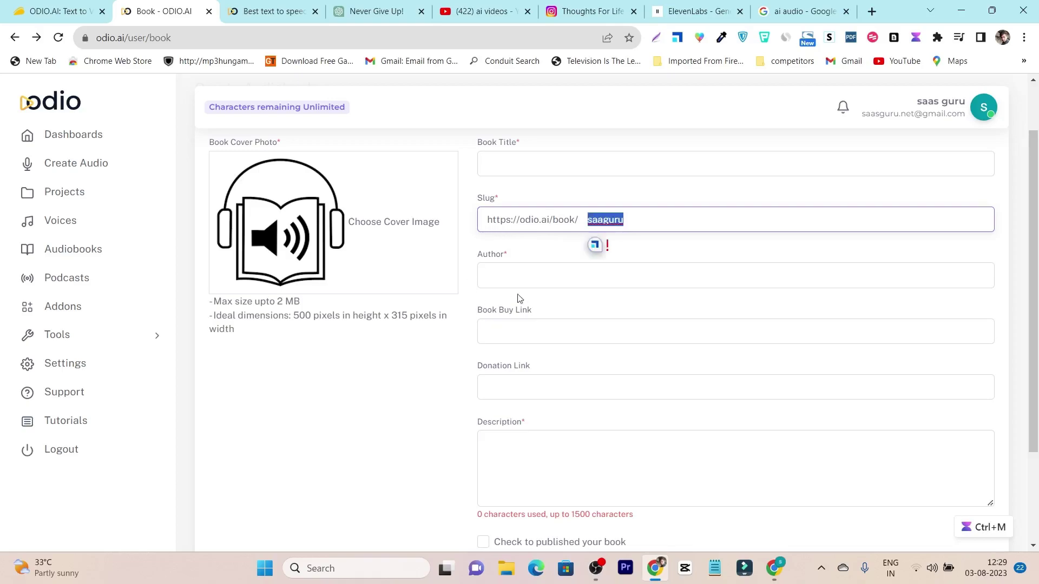
{"action": "scroll", "coordinate": [523, 263], "scroll_direction": "up", "scroll_amount": 2}
{"action": "left_click", "coordinate": [519, 229]}
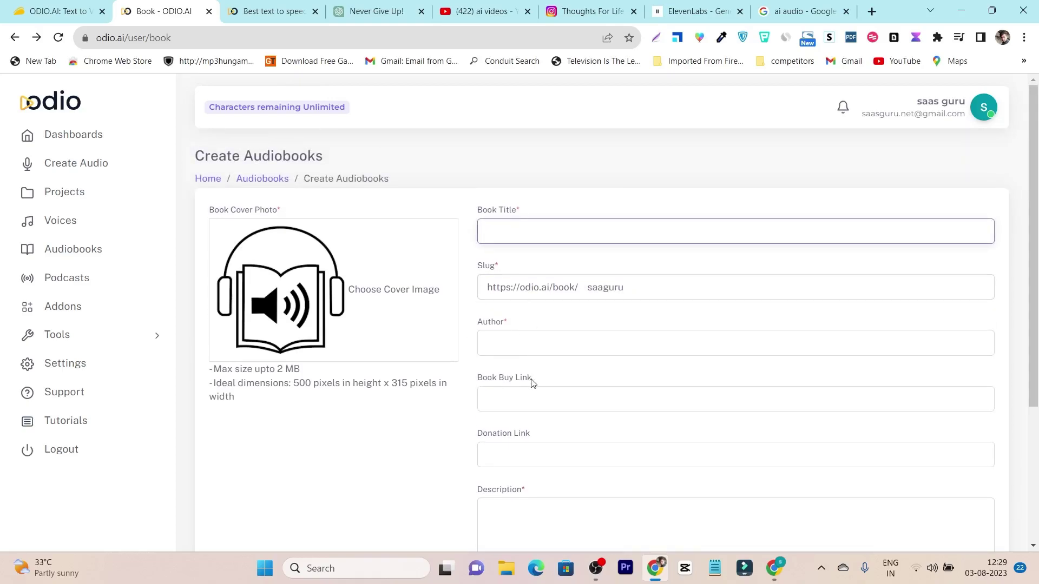
{"action": "left_click", "coordinate": [543, 347]}
{"action": "scroll", "coordinate": [543, 348], "scroll_direction": "down", "scroll_amount": 3}
{"action": "left_click", "coordinate": [537, 204]}
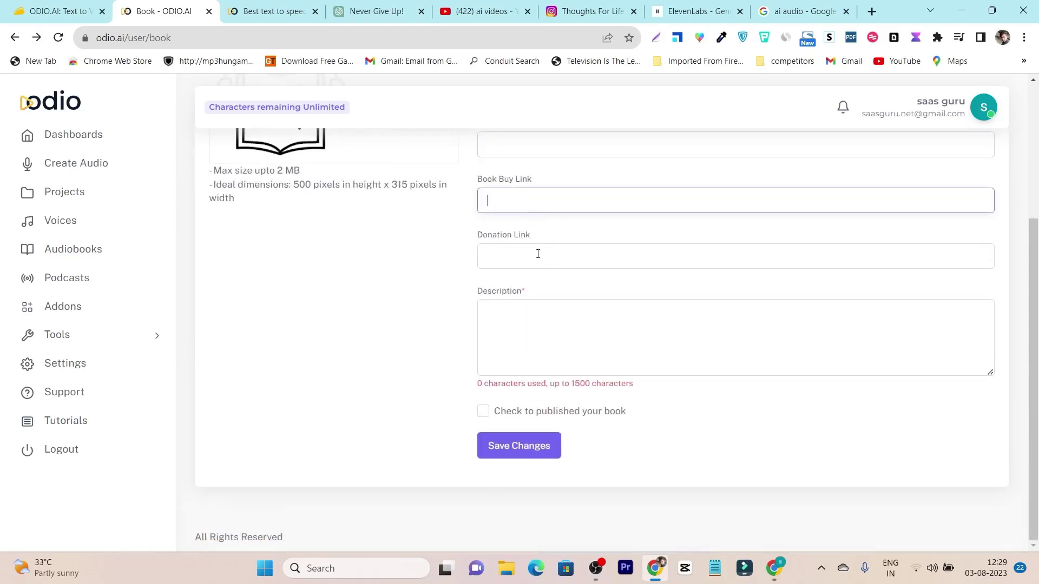
{"action": "left_click", "coordinate": [538, 253]}
{"action": "left_click", "coordinate": [560, 336]}
{"action": "left_click", "coordinate": [551, 447]}
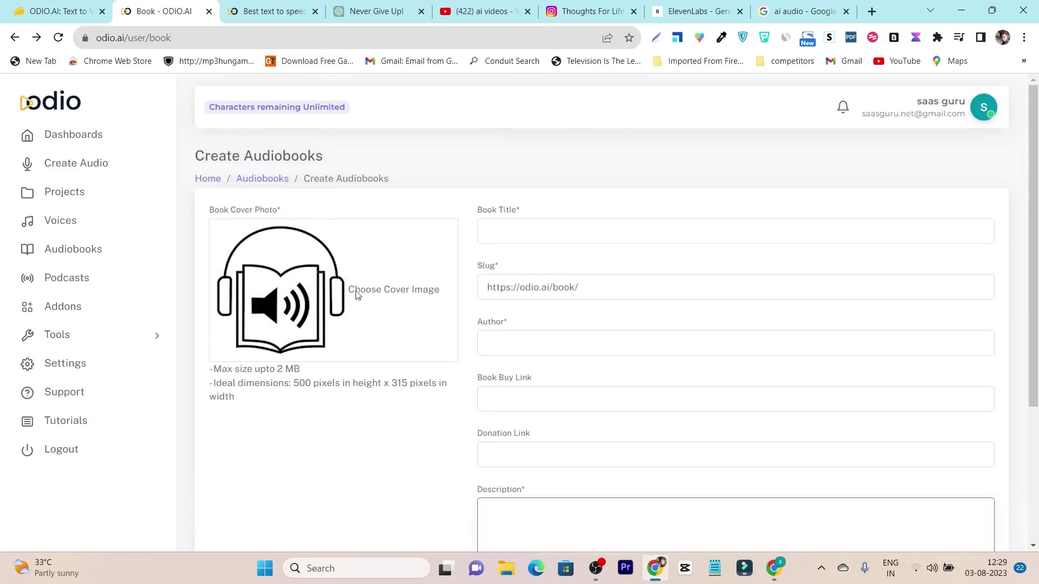
{"action": "left_click", "coordinate": [43, 286]}
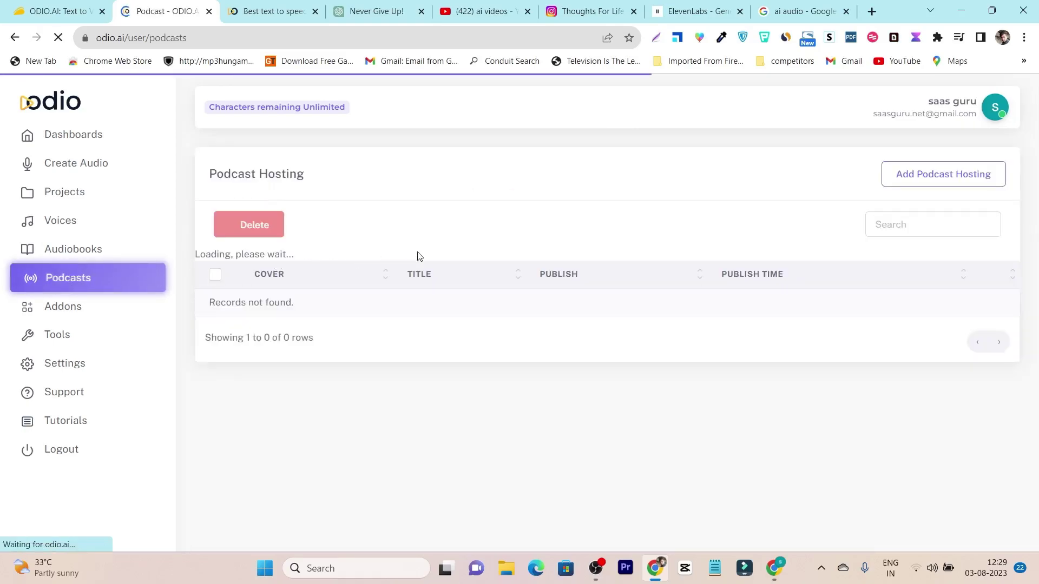
View the Add Podcast Hosting form, then open Tools > Background Audio.
{"action": "left_click", "coordinate": [925, 177]}
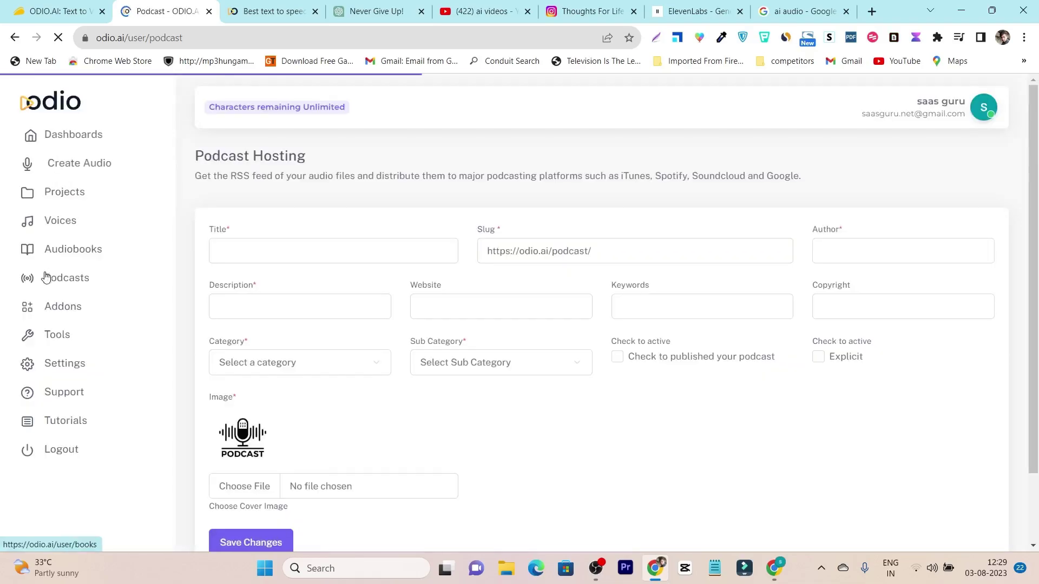
{"action": "left_click", "coordinate": [75, 341]}
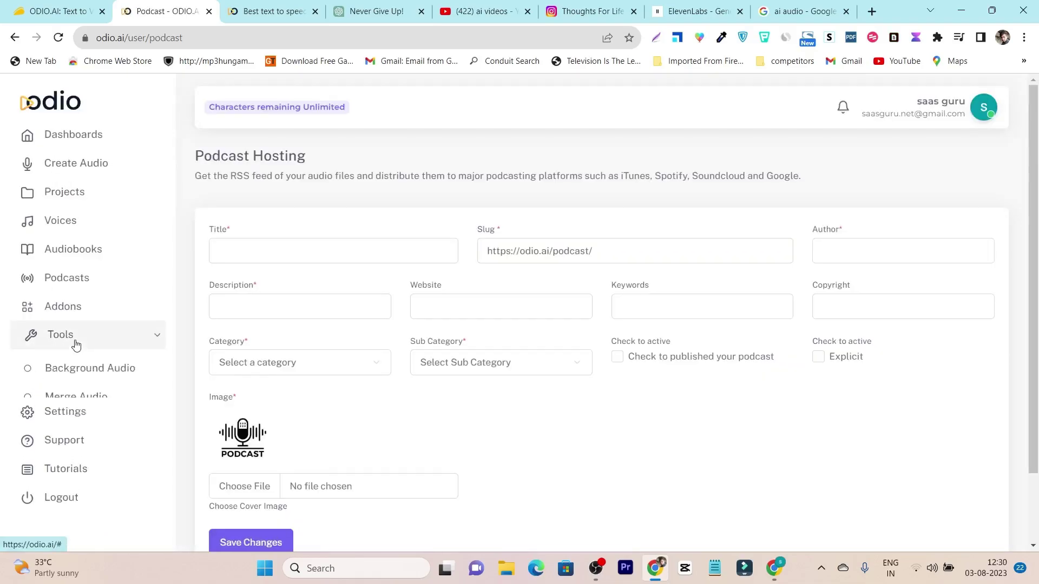
{"action": "left_click", "coordinate": [129, 373]}
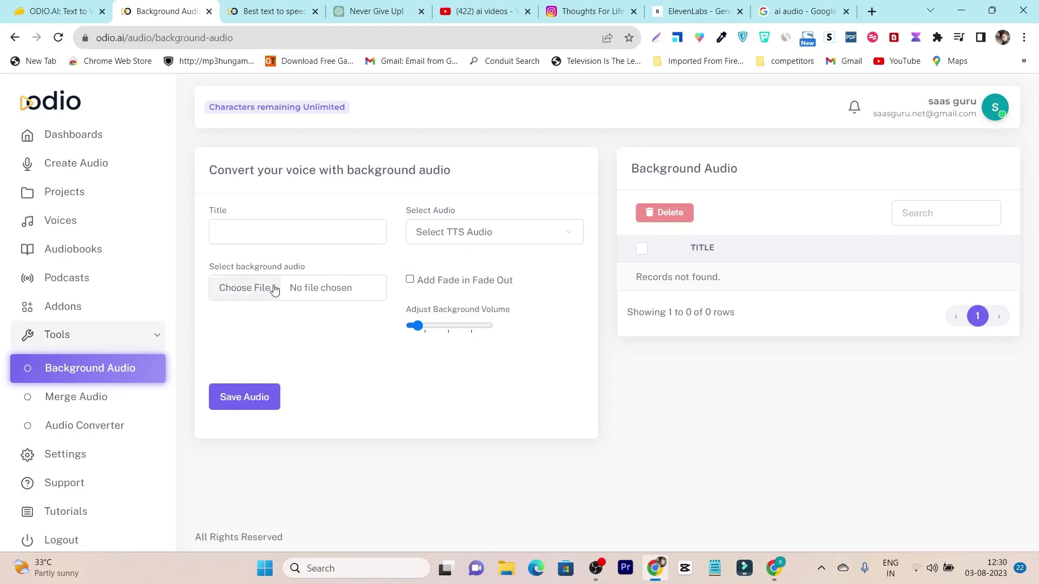
Preview Merge Audio and Audio Converter, leaving the format at MP3, then open Settings.
{"action": "left_click", "coordinate": [85, 398]}
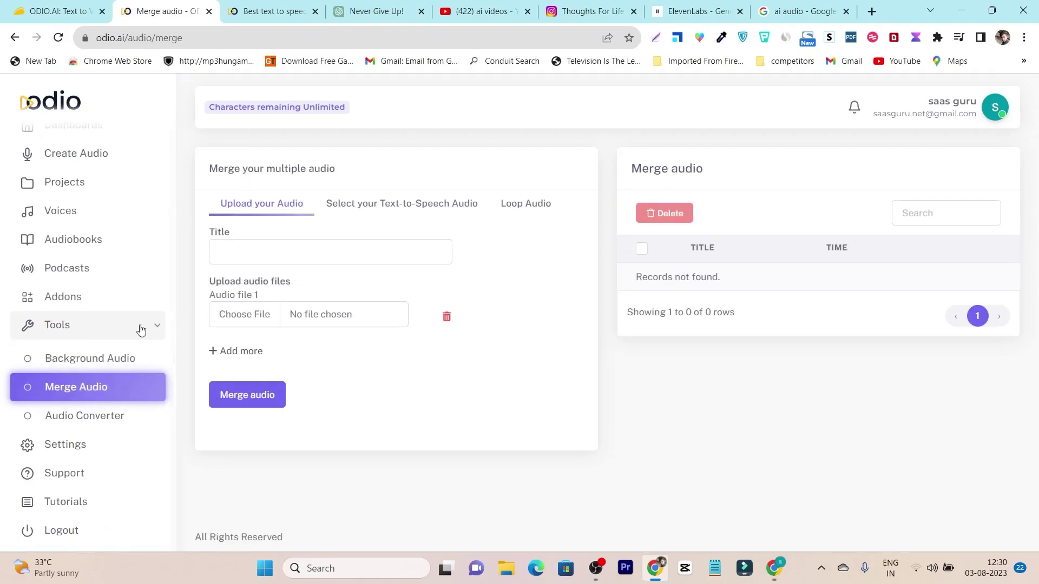
{"action": "left_click", "coordinate": [85, 416]}
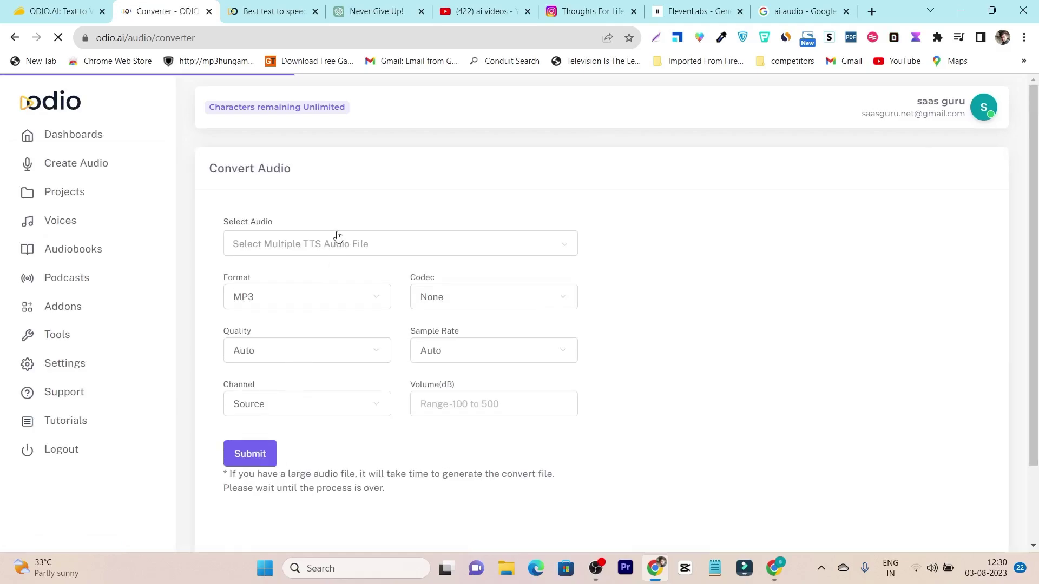
{"action": "left_click", "coordinate": [284, 302]}
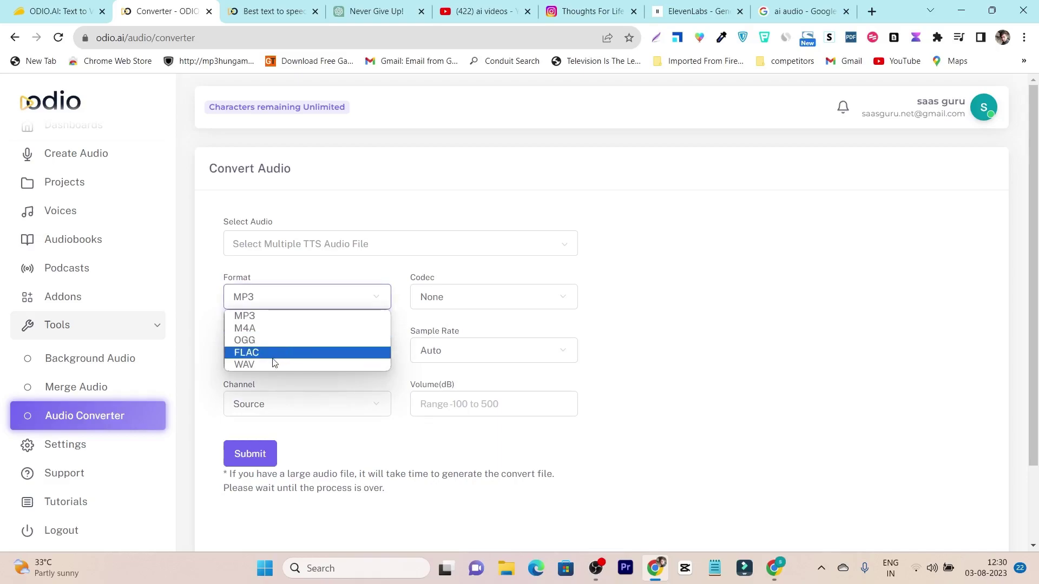
{"action": "left_click", "coordinate": [619, 300]}
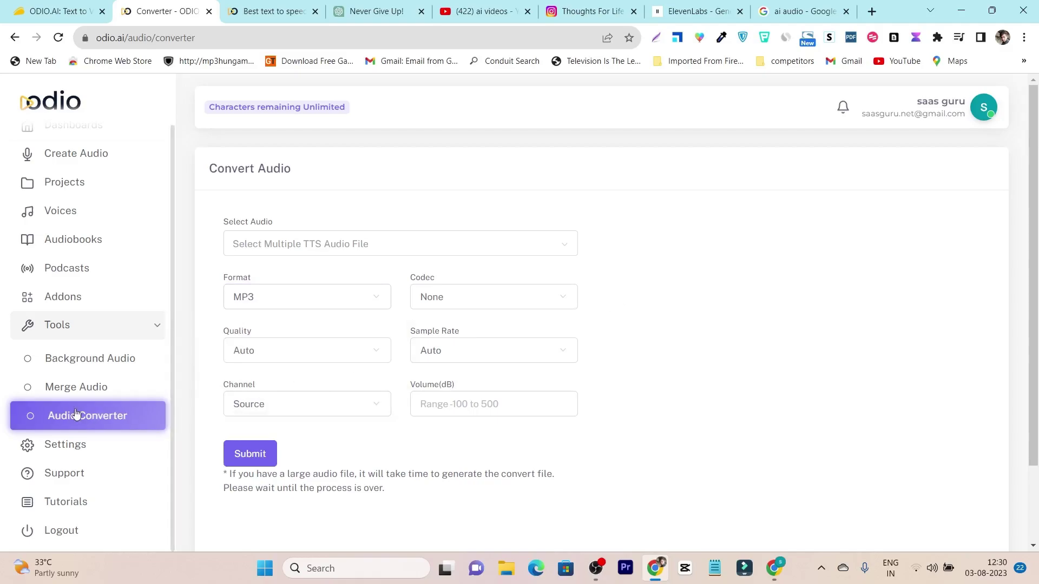
{"action": "left_click", "coordinate": [76, 445]}
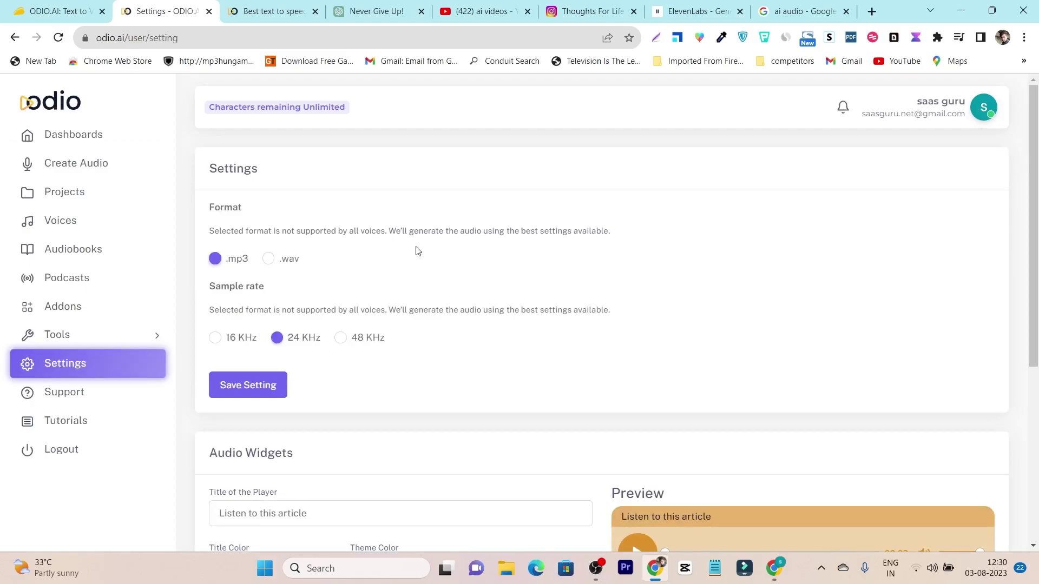
Scroll through the Settings page's Audio Widgets section, then return to Dashboards.
{"action": "scroll", "coordinate": [417, 251], "scroll_direction": "down", "scroll_amount": 3}
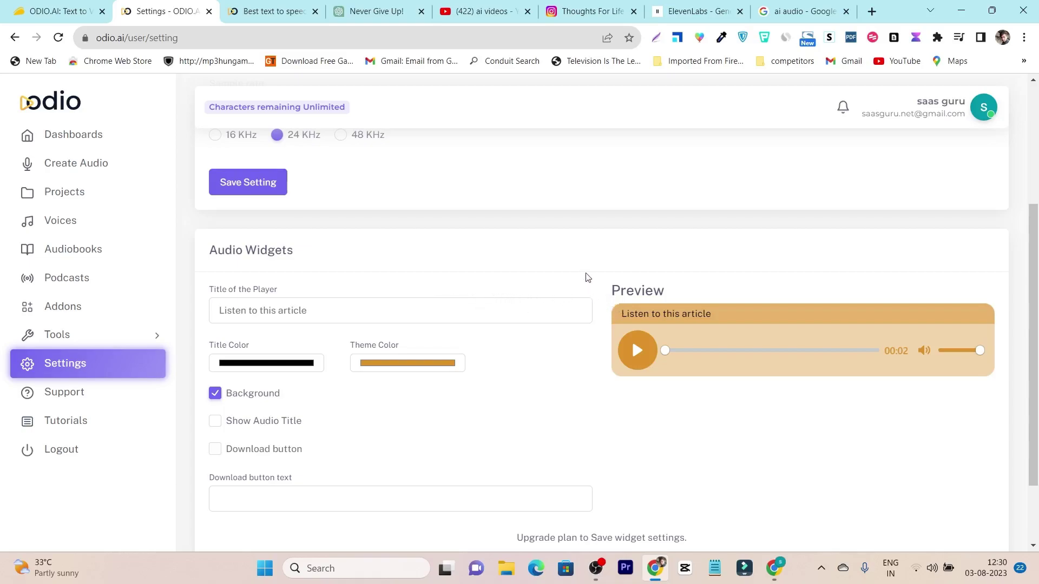
{"action": "scroll", "coordinate": [260, 278], "scroll_direction": "down", "scroll_amount": 2}
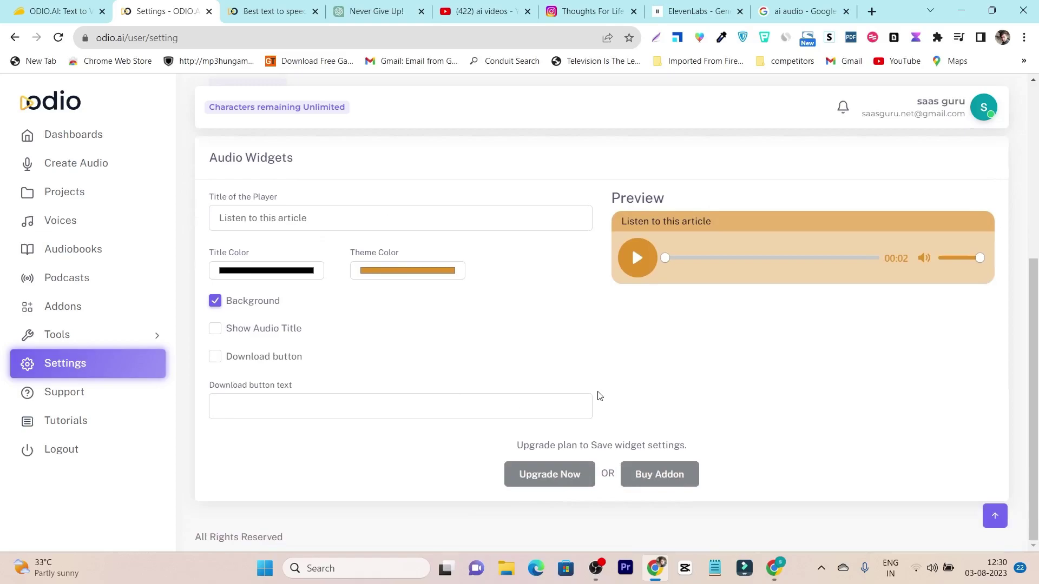
{"action": "scroll", "coordinate": [573, 399], "scroll_direction": "up", "scroll_amount": 5}
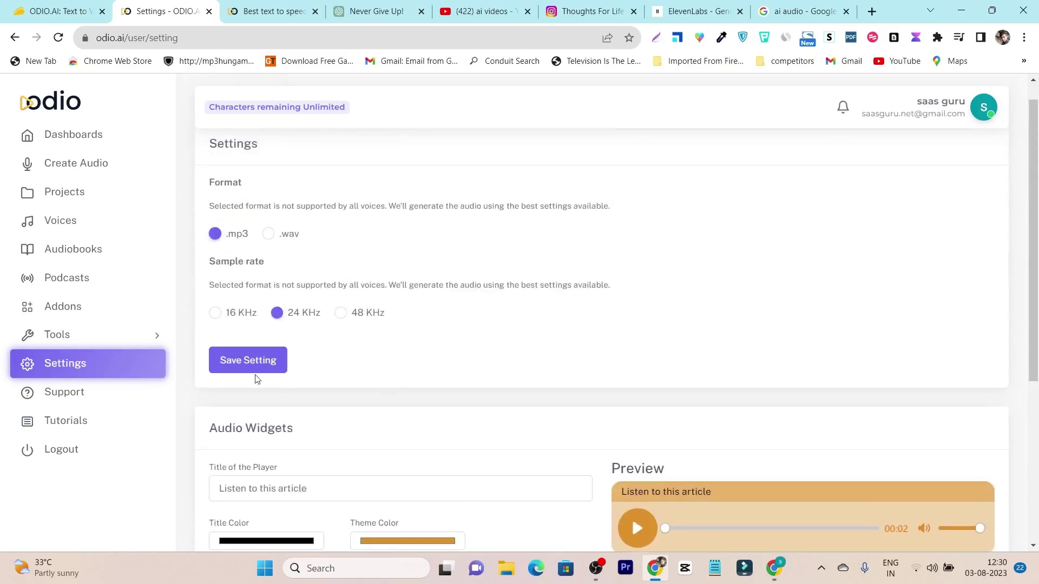
{"action": "left_click", "coordinate": [79, 137]}
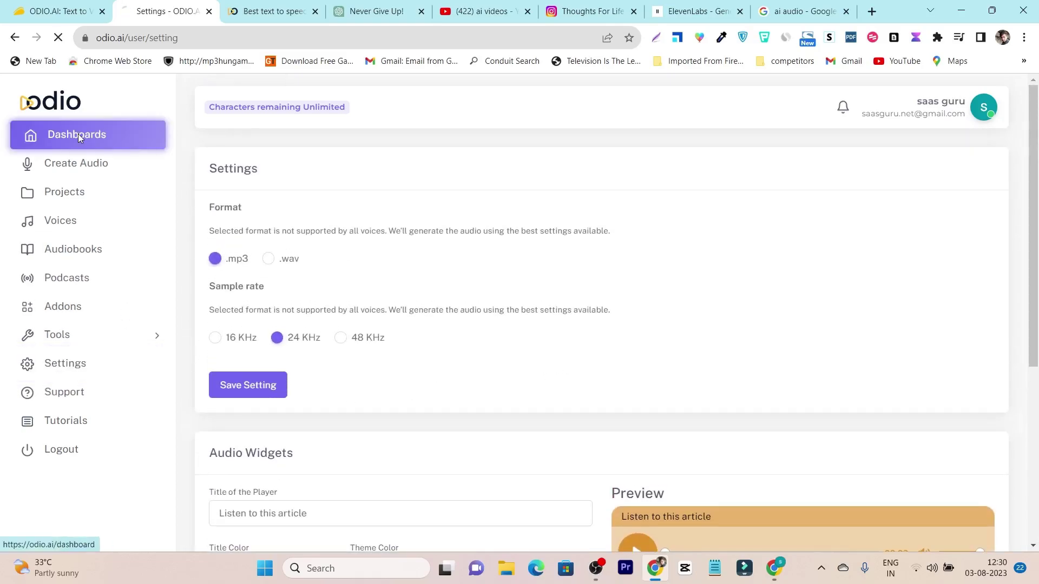
Create a new audio named 'Test' in the Motivational Speeches project.
{"action": "left_click", "coordinate": [95, 170]}
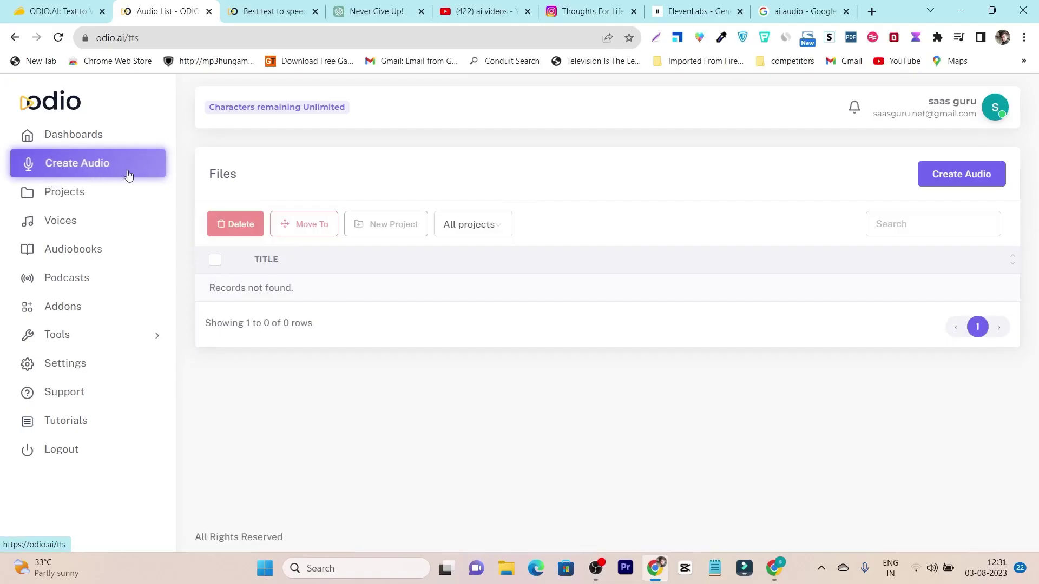
{"action": "left_click", "coordinate": [968, 178]}
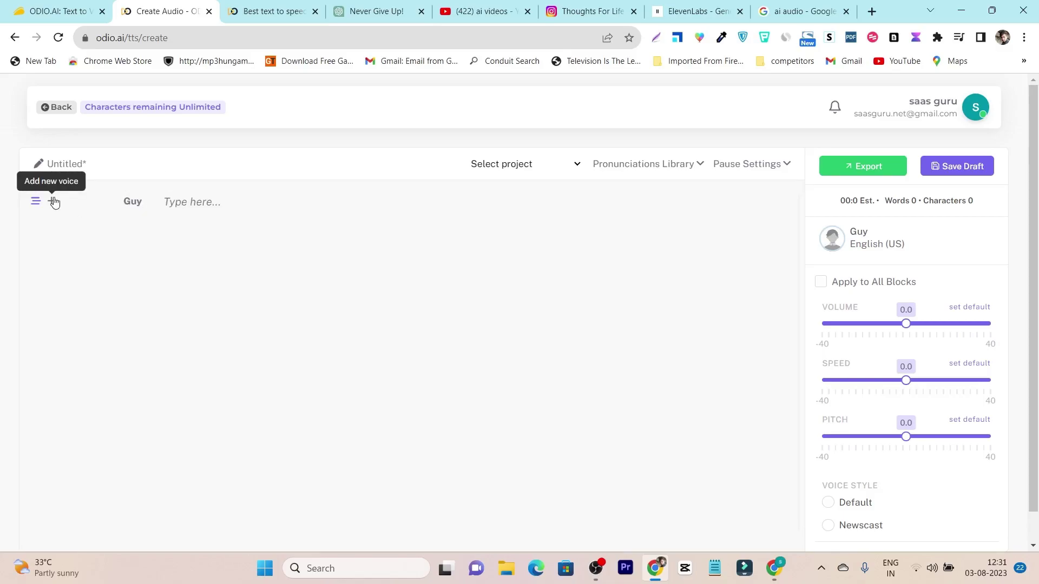
{"action": "left_click", "coordinate": [87, 168]}
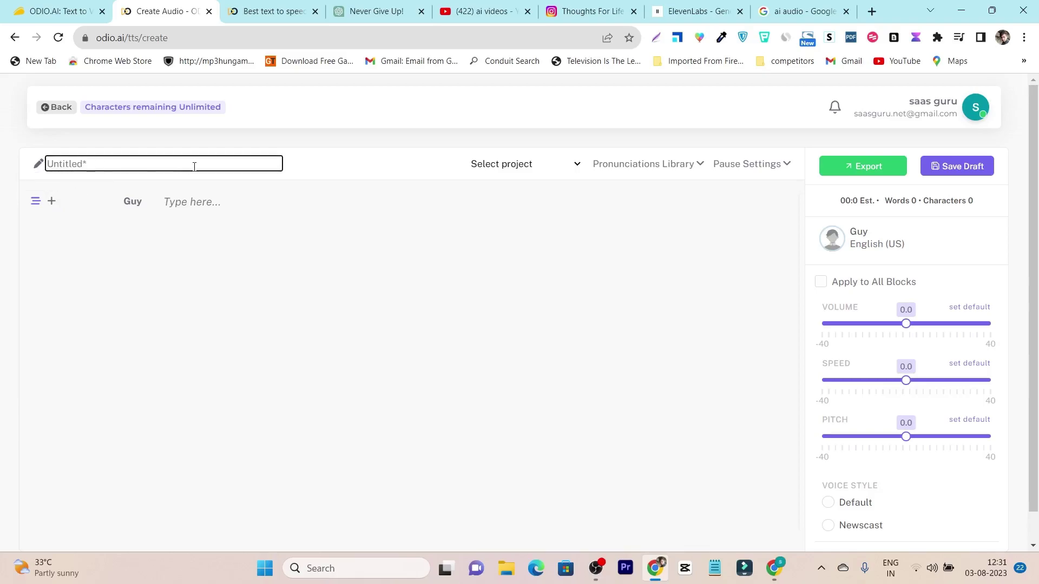
{"action": "type", "text": "Test"}
{"action": "left_click", "coordinate": [517, 169]}
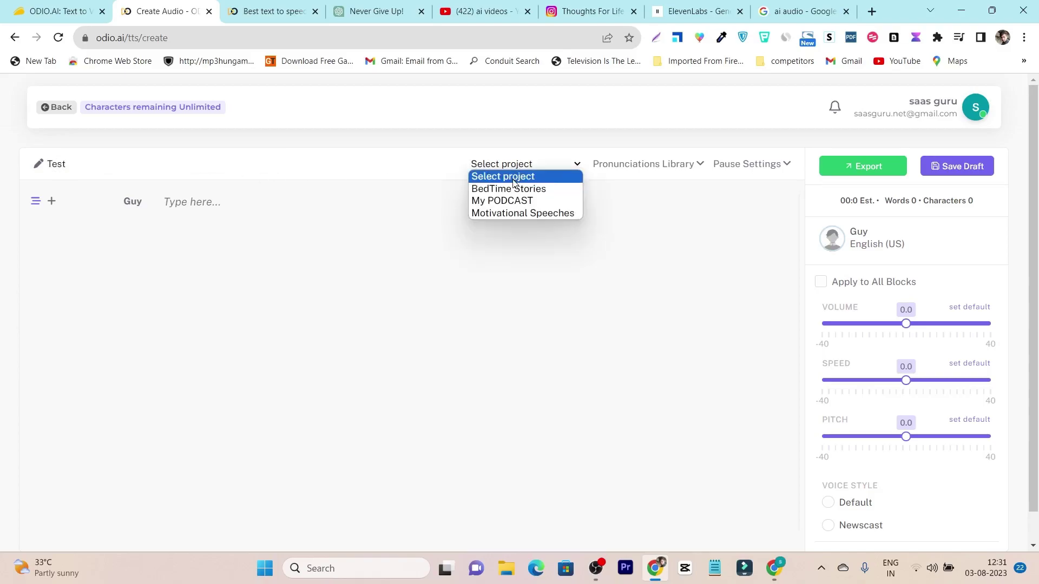
{"action": "left_click", "coordinate": [518, 213]}
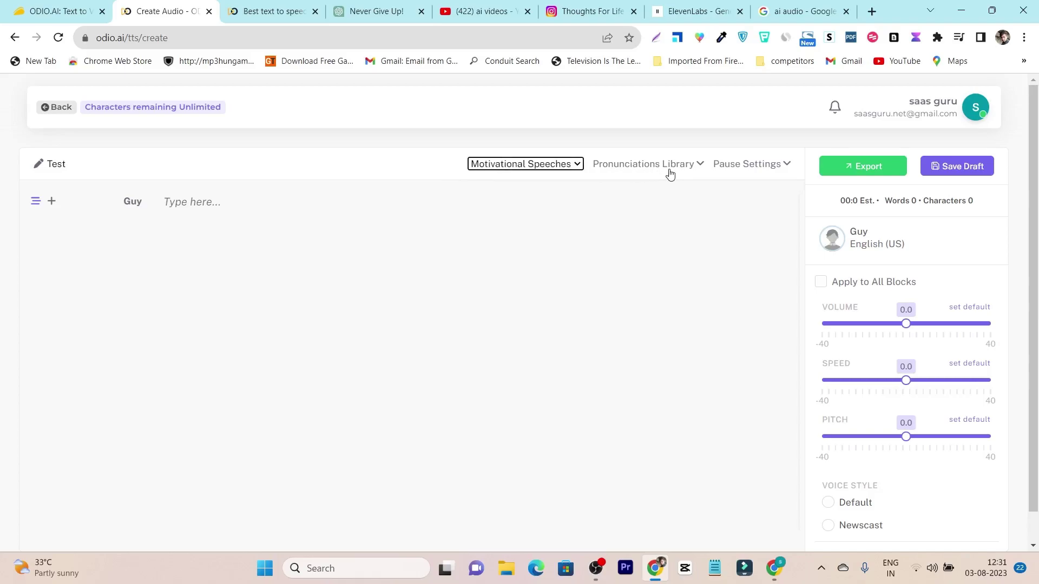
{"action": "left_click", "coordinate": [641, 170]}
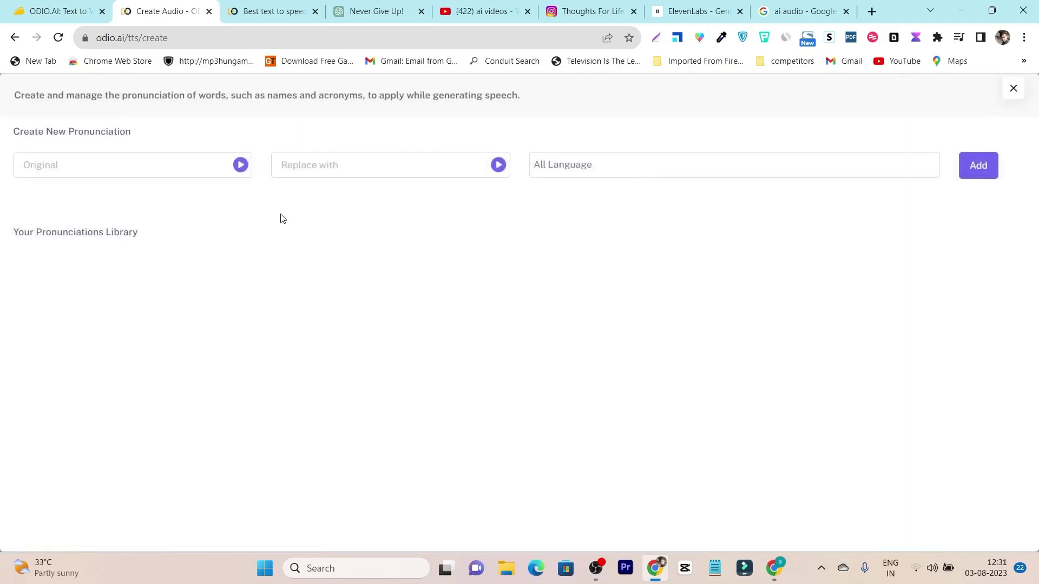
{"action": "left_click", "coordinate": [157, 167]}
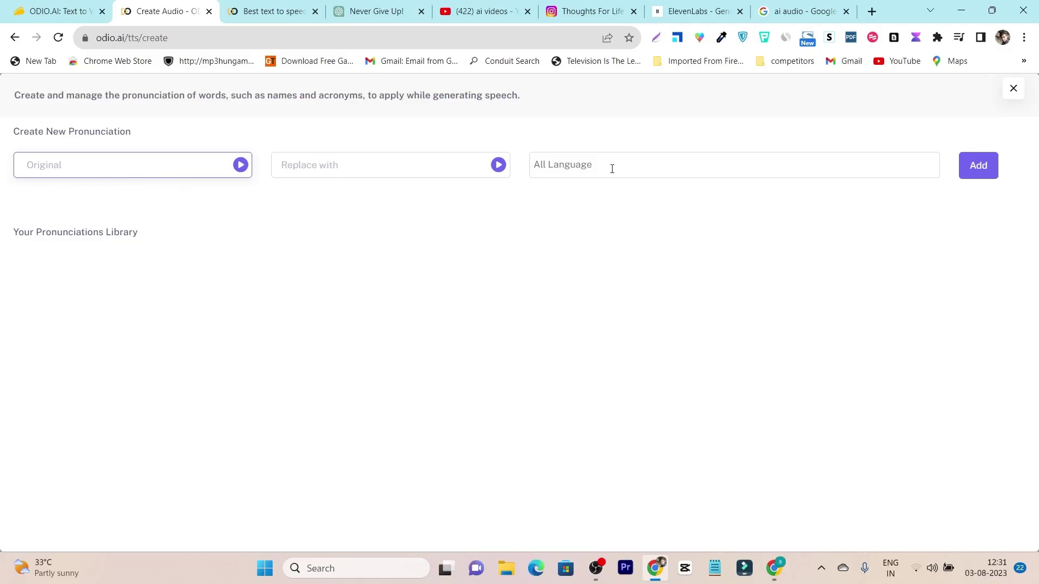
{"action": "left_click", "coordinate": [1013, 89]}
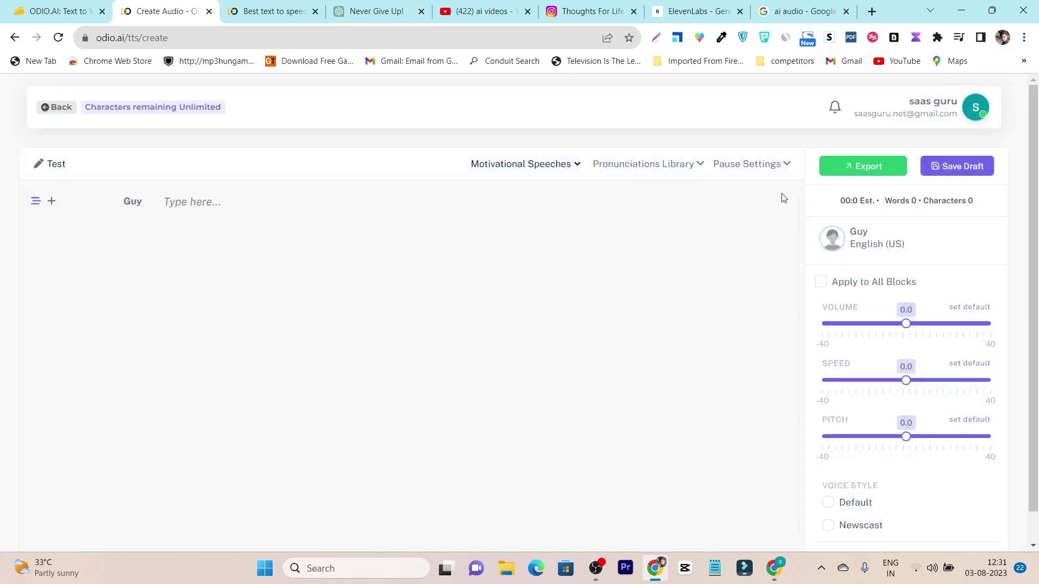
{"action": "left_click", "coordinate": [751, 164]}
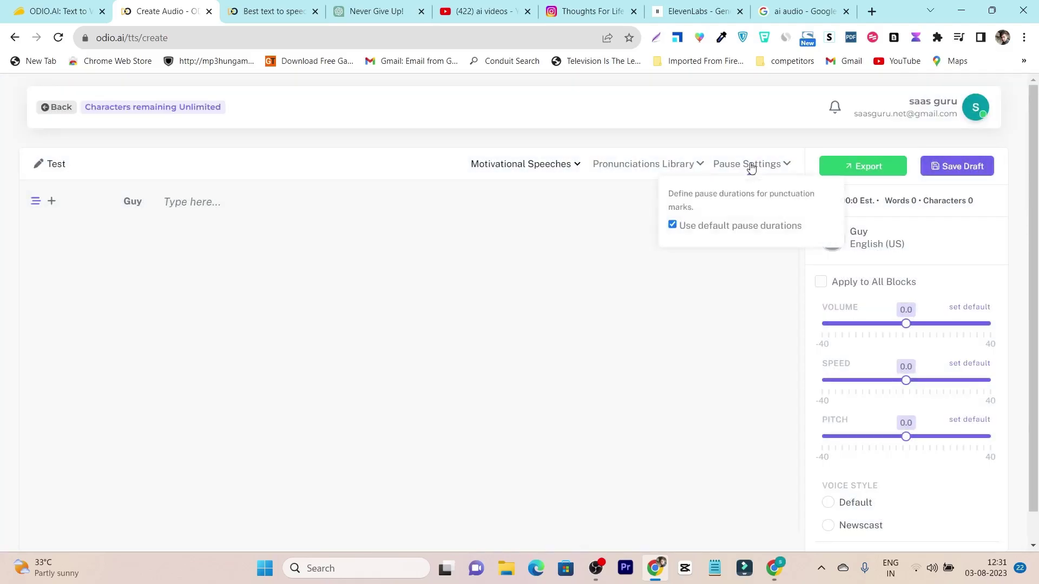
{"action": "left_click", "coordinate": [673, 225]}
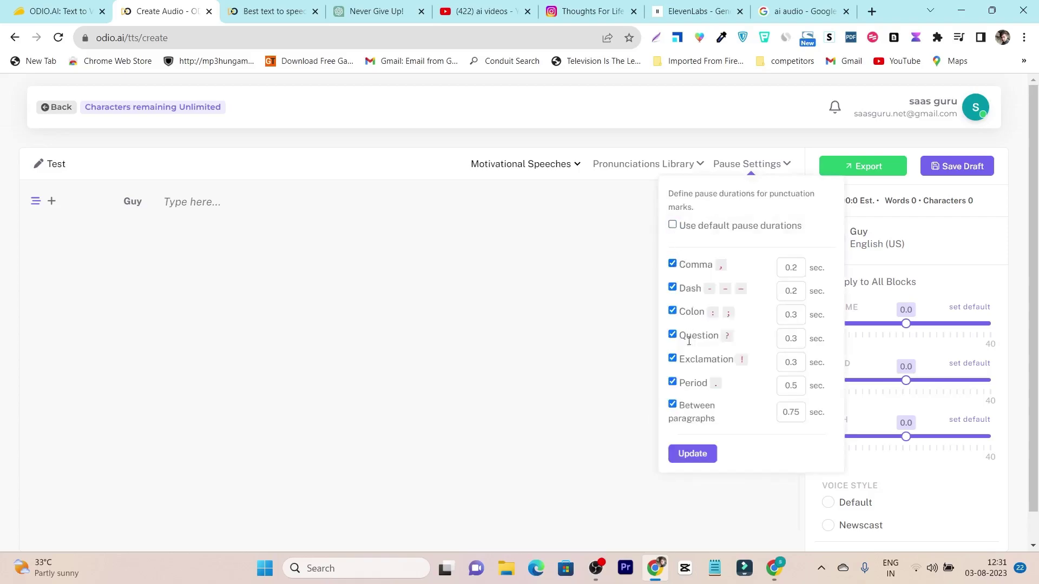
{"action": "left_click", "coordinate": [673, 225]}
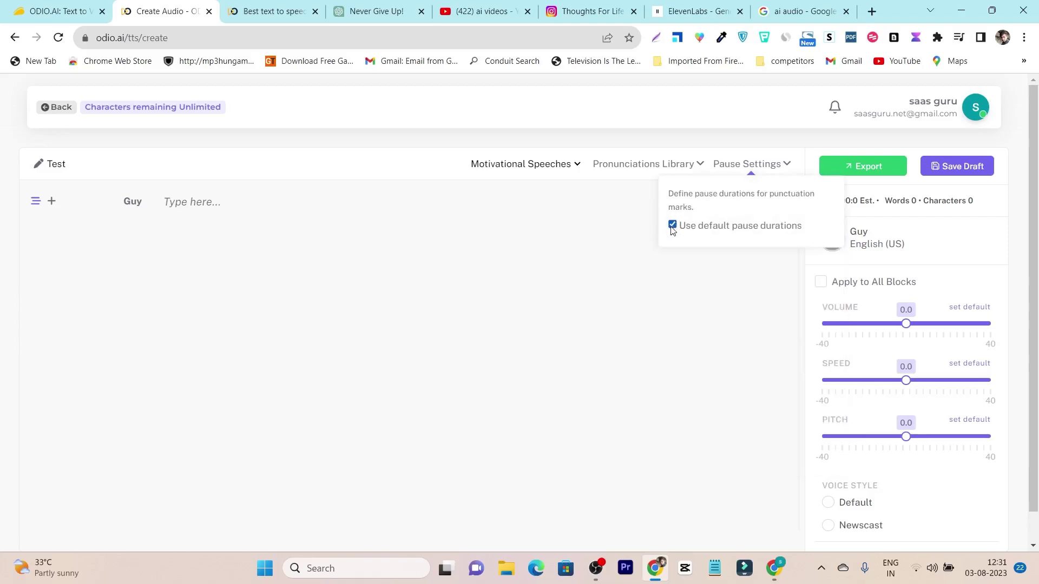
{"action": "left_click", "coordinate": [745, 347]}
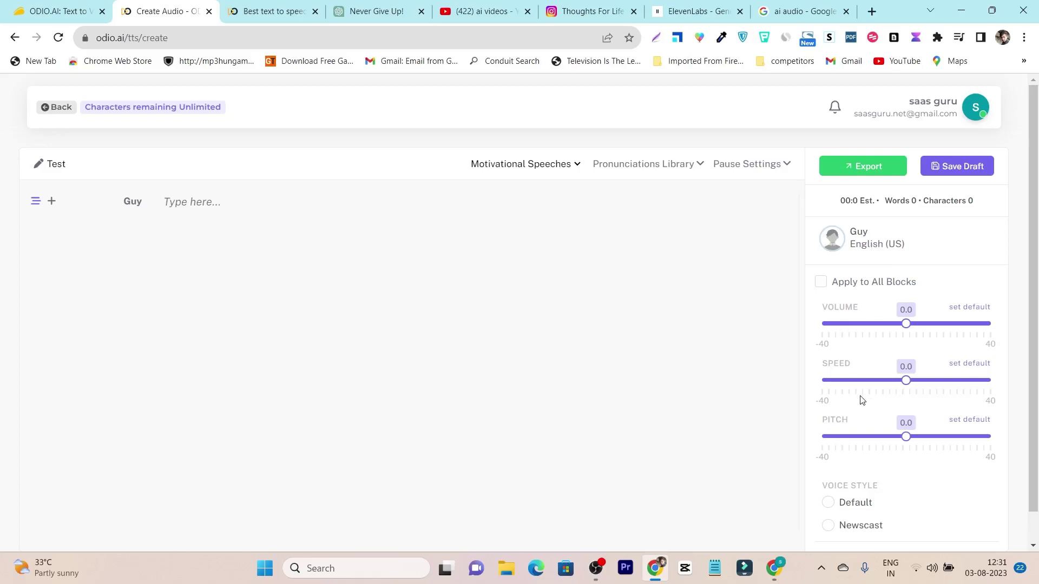
Open the text block's voice picker and list the English (India) voices.
{"action": "scroll", "coordinate": [866, 439], "scroll_direction": "down", "scroll_amount": 1}
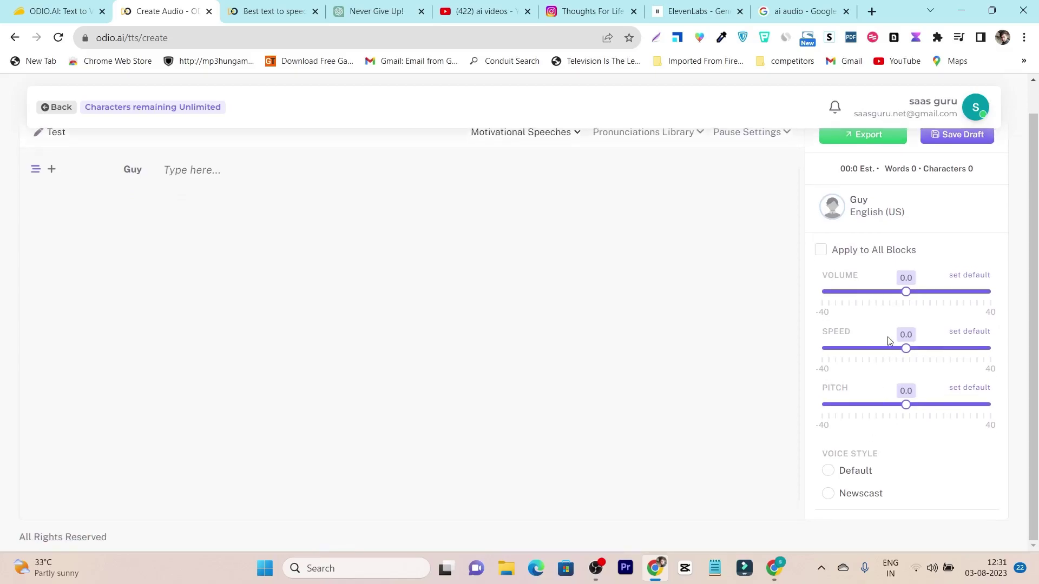
{"action": "scroll", "coordinate": [469, 337], "scroll_direction": "up", "scroll_amount": 1}
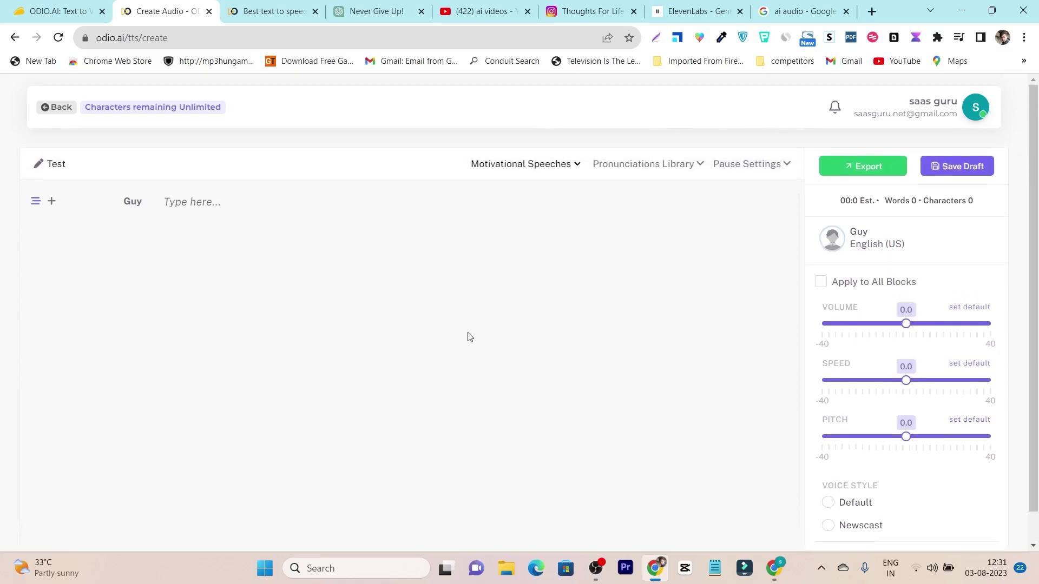
{"action": "left_click", "coordinate": [133, 202]}
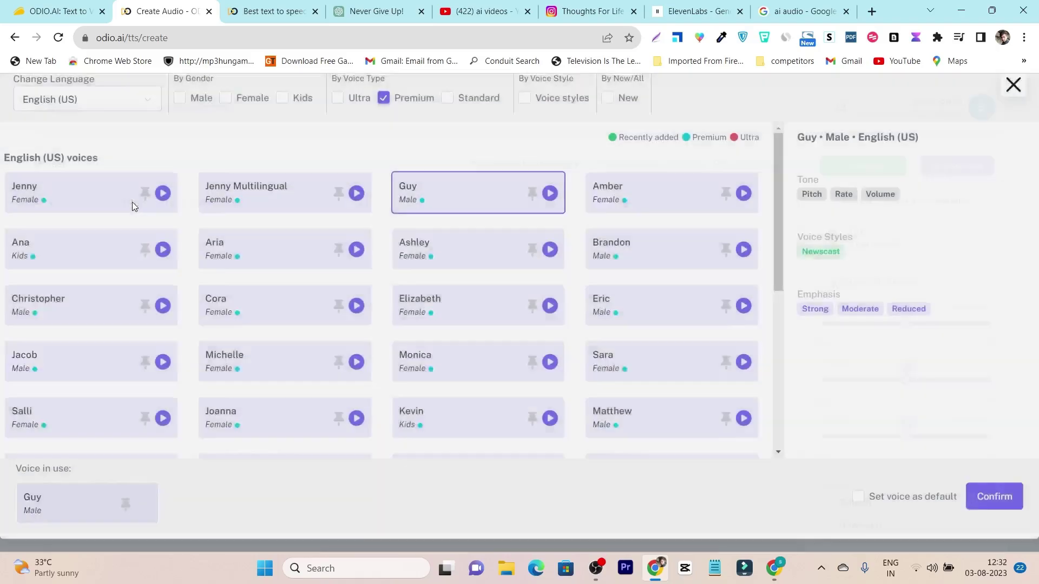
{"action": "scroll", "coordinate": [208, 302], "scroll_direction": "down", "scroll_amount": 3}
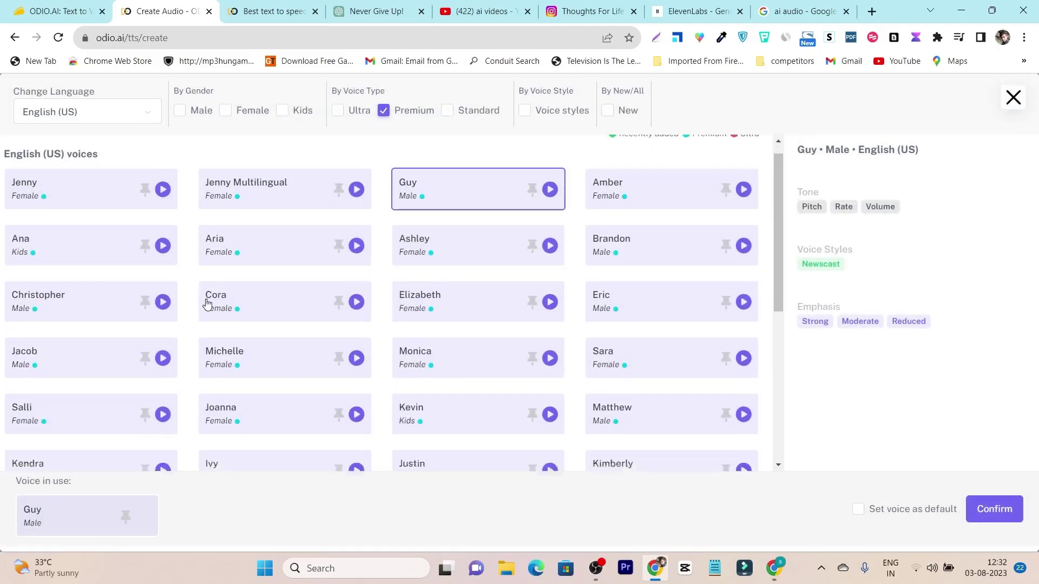
{"action": "scroll", "coordinate": [294, 352], "scroll_direction": "up", "scroll_amount": 3}
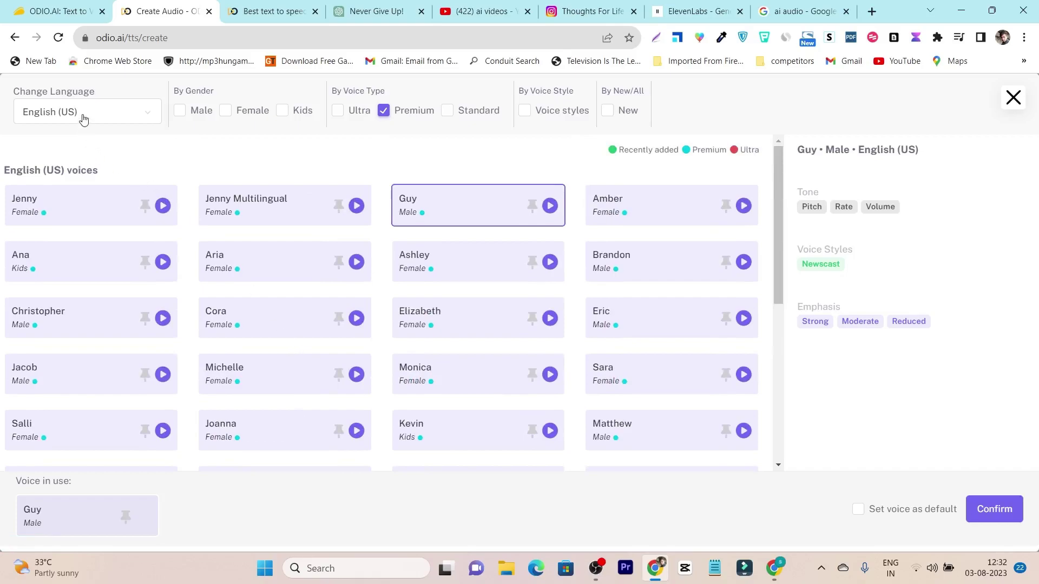
{"action": "left_click", "coordinate": [83, 113]}
{"action": "scroll", "coordinate": [88, 206], "scroll_direction": "down", "scroll_amount": 3}
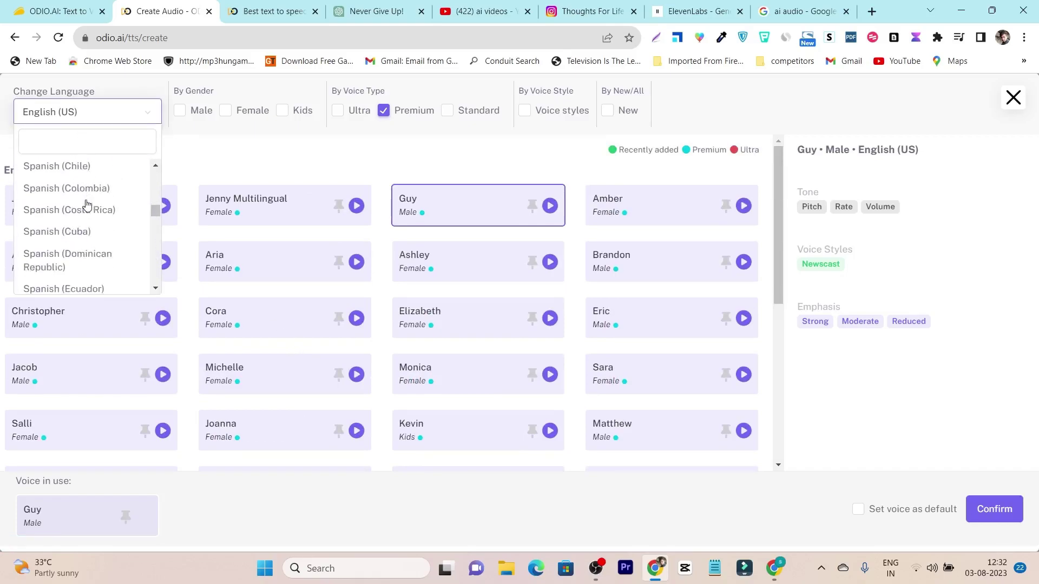
{"action": "scroll", "coordinate": [81, 238], "scroll_direction": "up", "scroll_amount": 5}
{"action": "scroll", "coordinate": [83, 241], "scroll_direction": "up", "scroll_amount": 2}
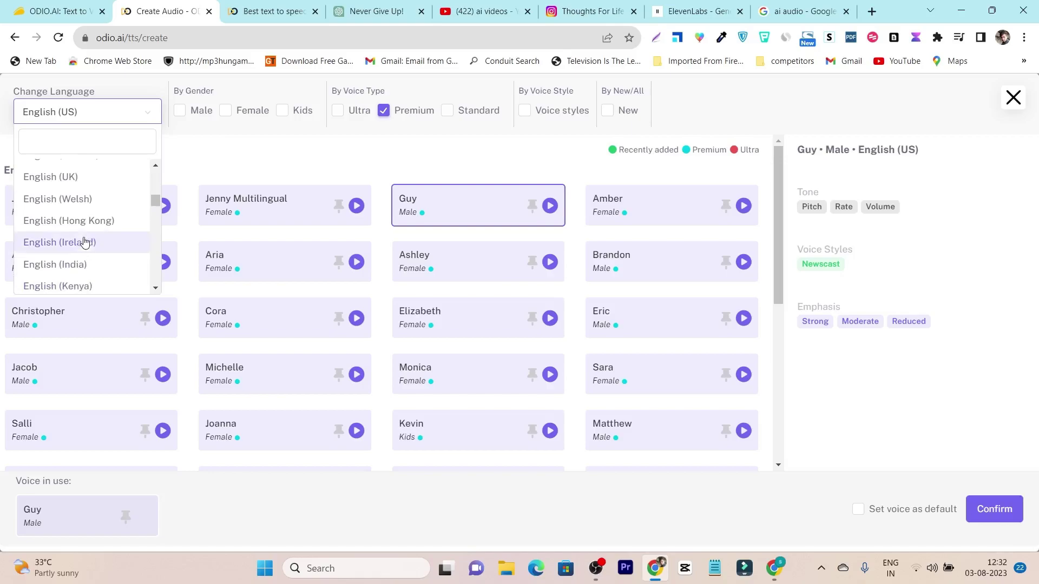
{"action": "scroll", "coordinate": [86, 208], "scroll_direction": "up", "scroll_amount": 2}
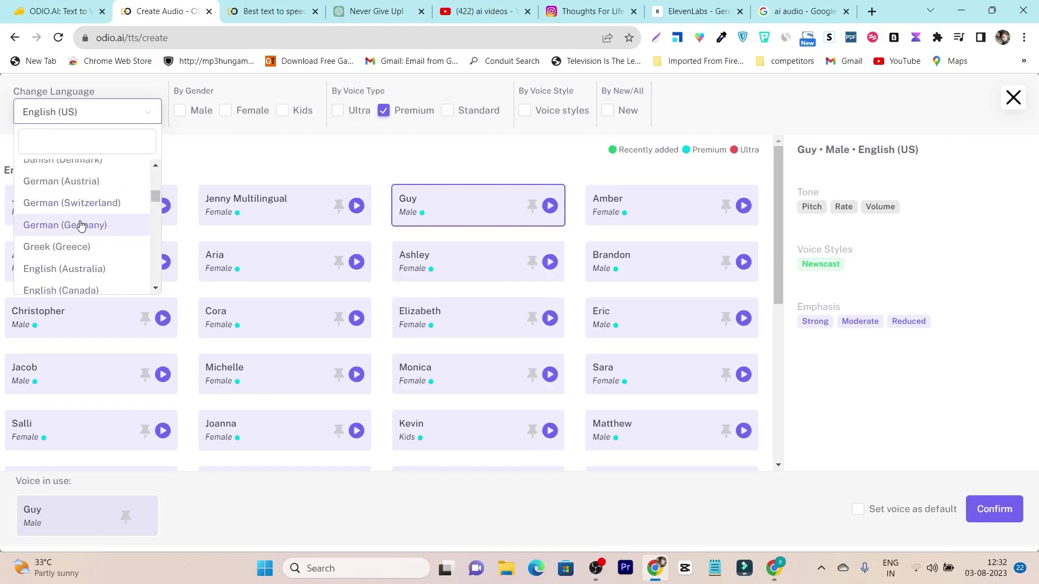
{"action": "scroll", "coordinate": [81, 224], "scroll_direction": "up", "scroll_amount": 1}
{"action": "scroll", "coordinate": [103, 244], "scroll_direction": "down", "scroll_amount": 1}
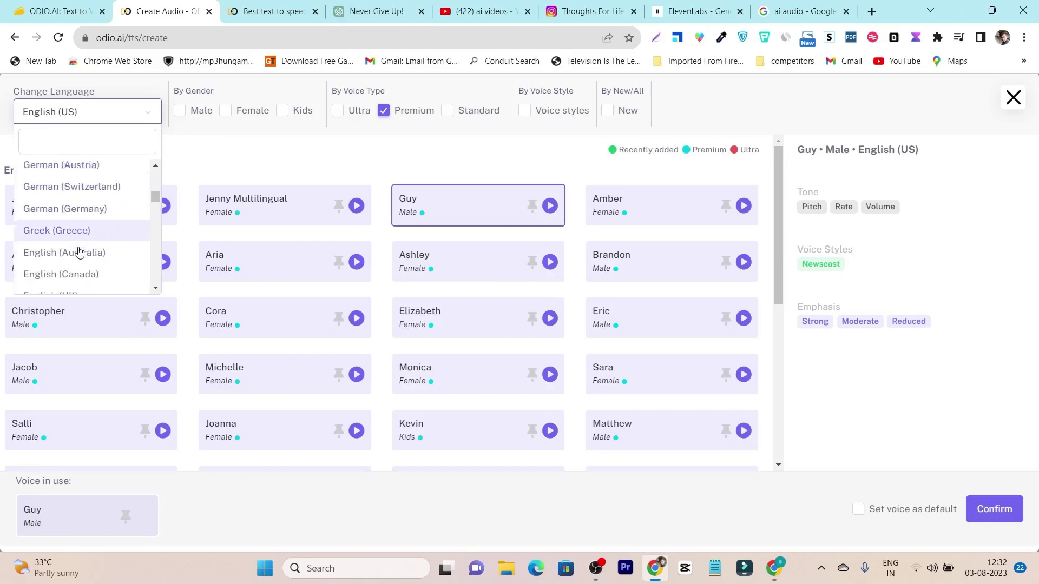
{"action": "scroll", "coordinate": [76, 248], "scroll_direction": "down", "scroll_amount": 2}
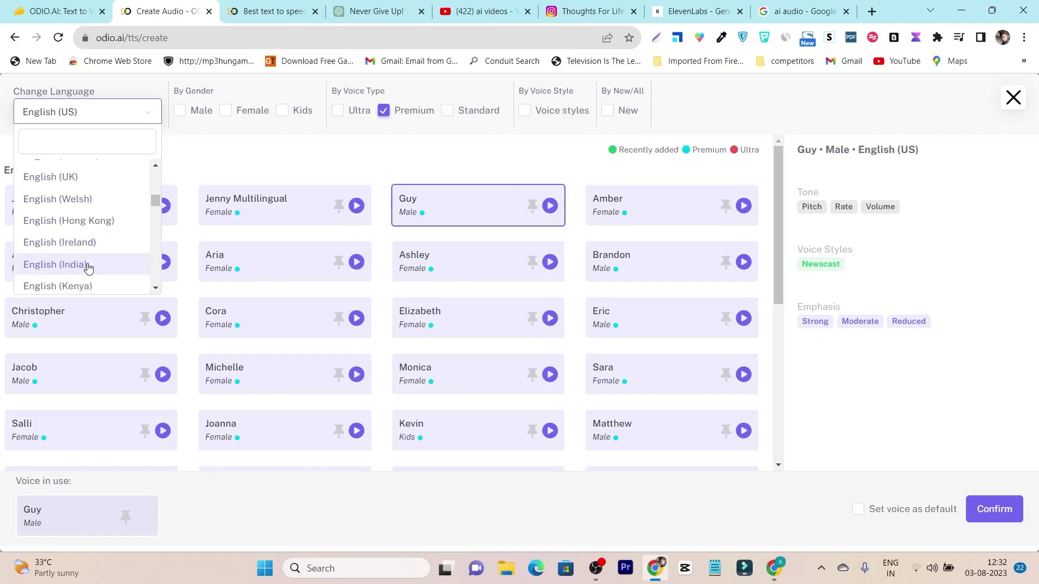
{"action": "left_click", "coordinate": [84, 265]}
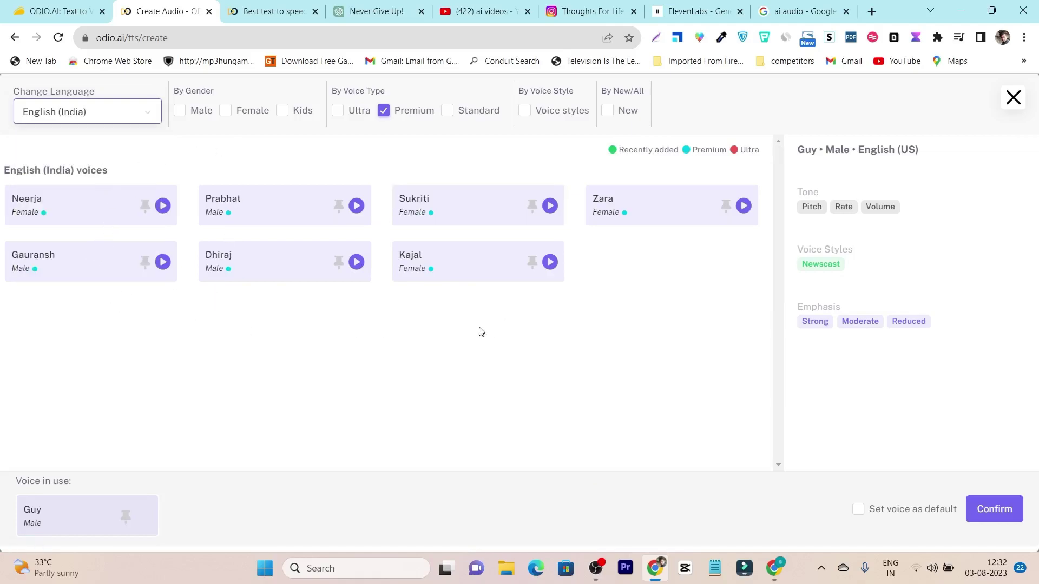
Preview the Prabhat, Sukriti, Zara and Kajal Indian English voices.
{"action": "left_click", "coordinate": [275, 212]}
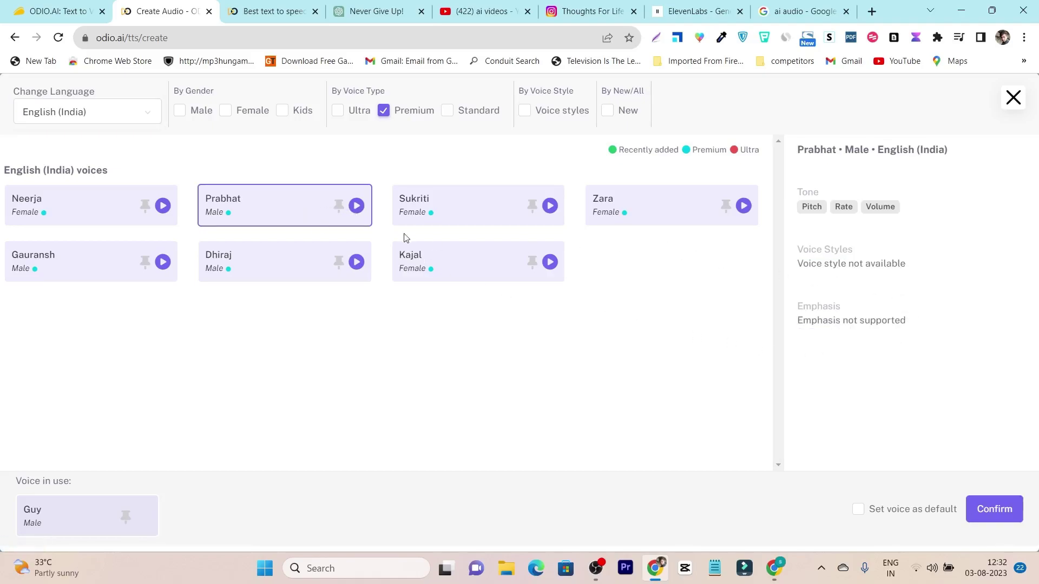
{"action": "left_click", "coordinate": [416, 203]}
{"action": "left_click", "coordinate": [661, 206]}
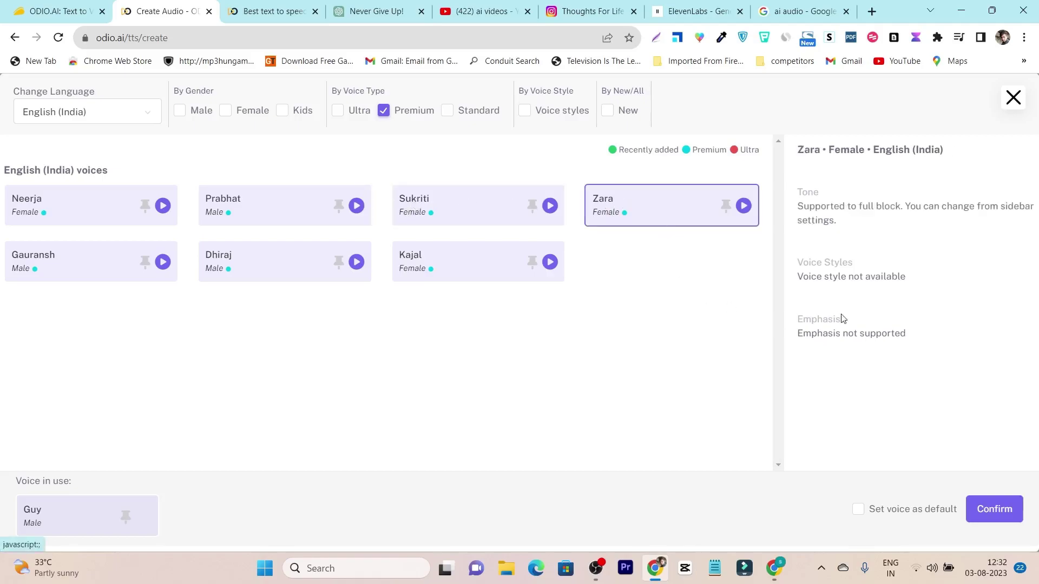
{"action": "left_click", "coordinate": [88, 261]}
{"action": "left_click", "coordinate": [278, 270]}
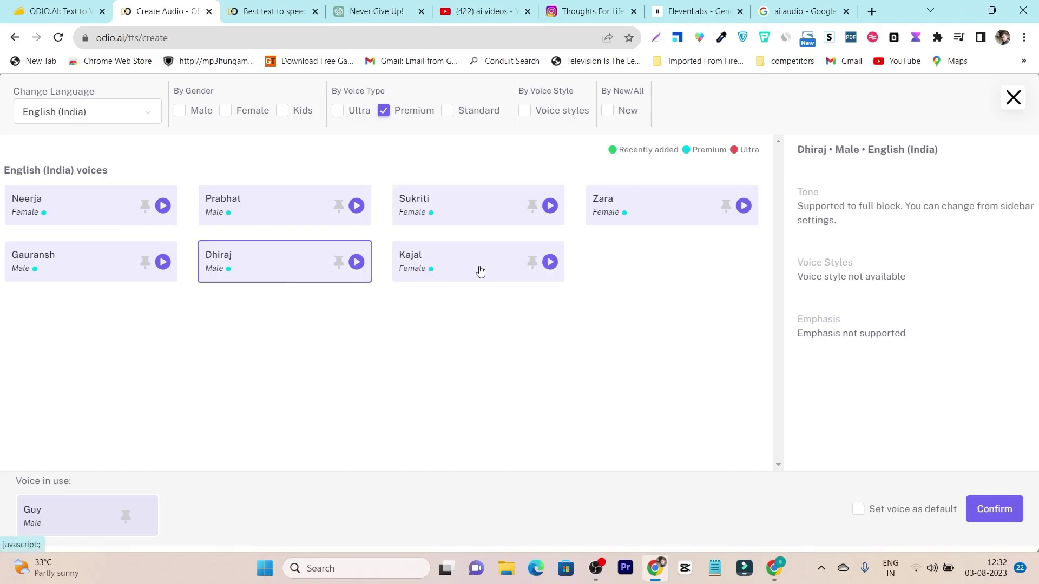
{"action": "left_click", "coordinate": [477, 271]}
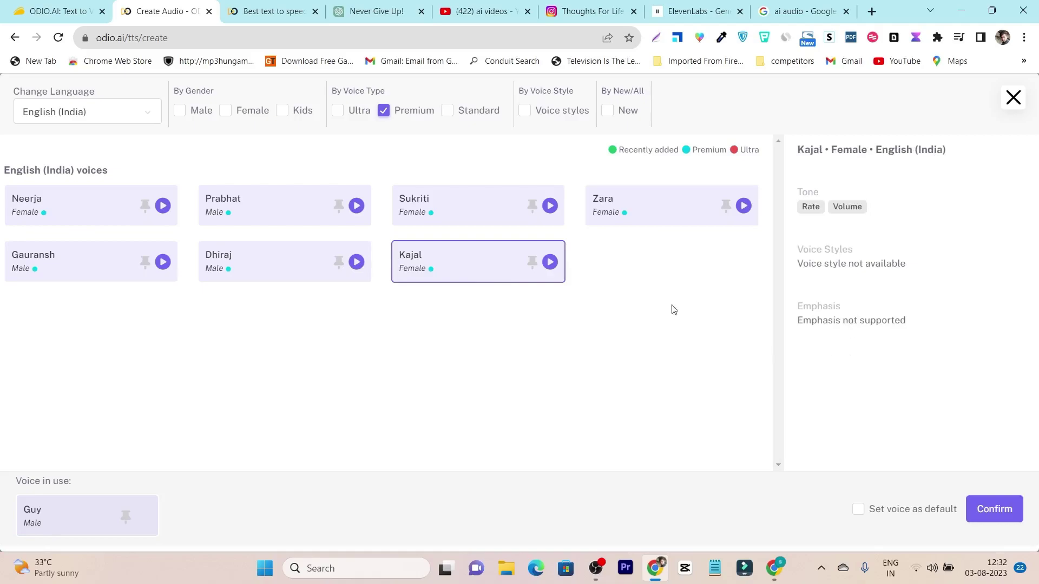
Switch the voice language to English (US) and view Jenny Multilingual's details.
{"action": "left_click", "coordinate": [72, 111]}
{"action": "scroll", "coordinate": [85, 227], "scroll_direction": "down", "scroll_amount": 3}
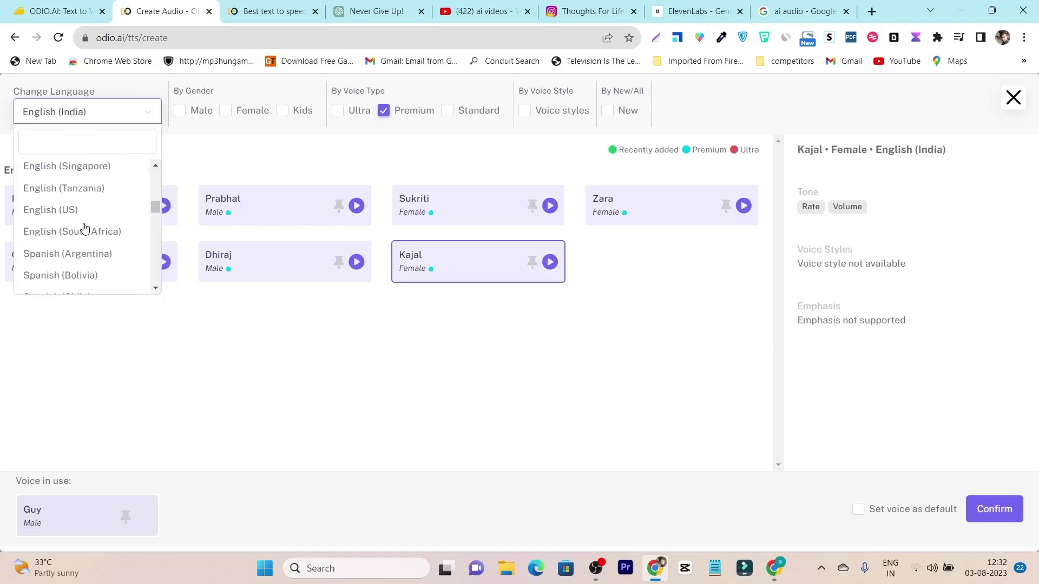
{"action": "scroll", "coordinate": [85, 259], "scroll_direction": "up", "scroll_amount": 3}
{"action": "scroll", "coordinate": [89, 234], "scroll_direction": "down", "scroll_amount": 1}
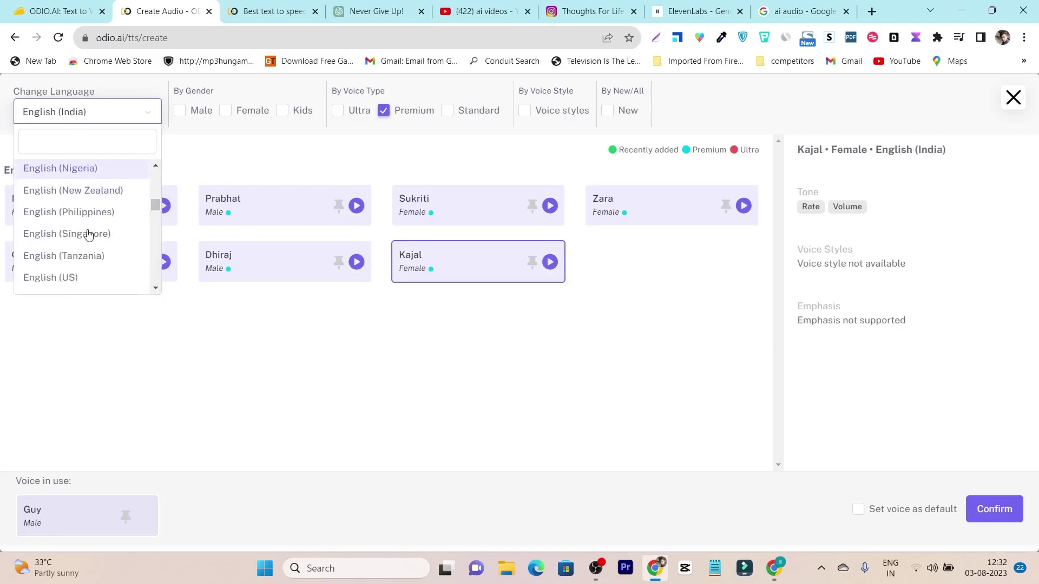
{"action": "scroll", "coordinate": [81, 238], "scroll_direction": "down", "scroll_amount": 1}
{"action": "left_click", "coordinate": [65, 210]}
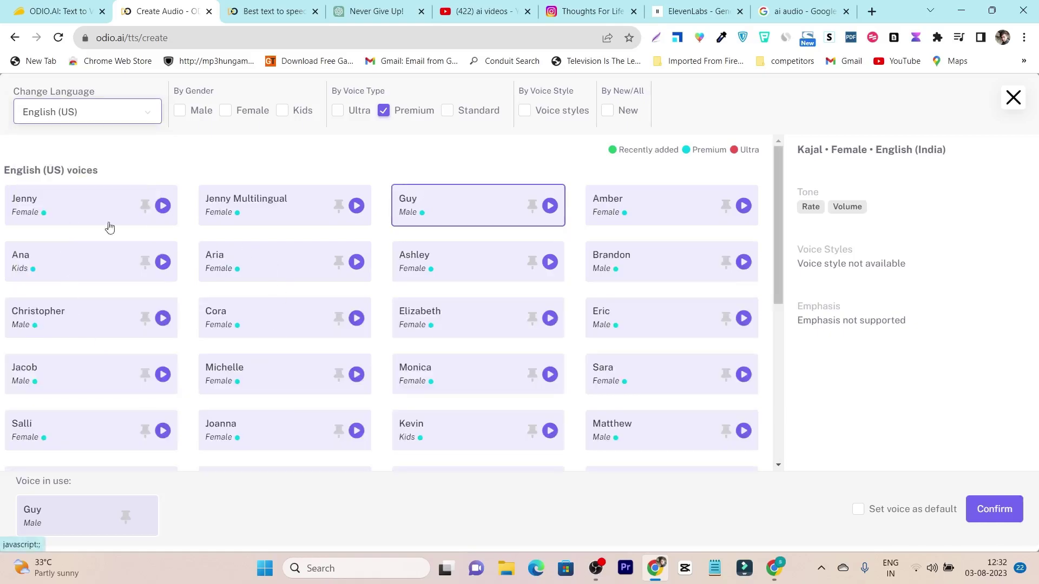
{"action": "left_click", "coordinate": [262, 216]}
Filter to male voices with voice styles and confirm Jason as the text block's voice.
{"action": "left_click", "coordinate": [314, 255]}
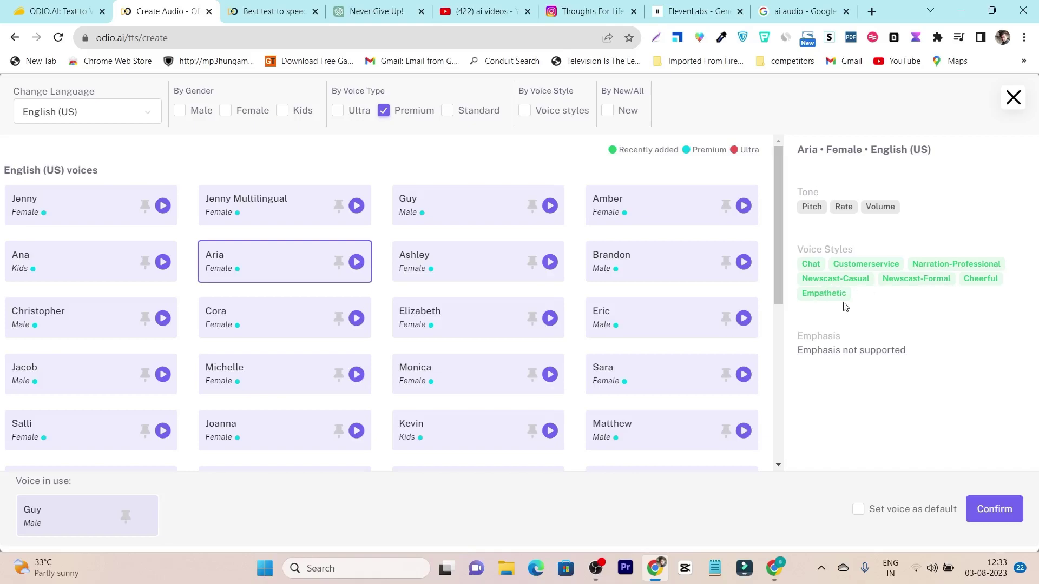
{"action": "left_click", "coordinate": [525, 112]}
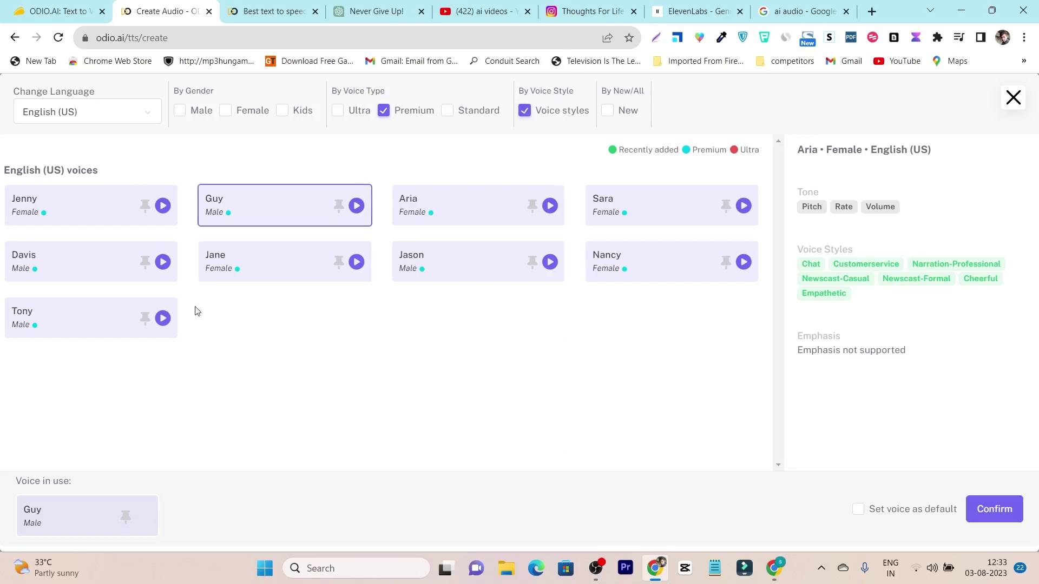
{"action": "left_click", "coordinate": [77, 331]}
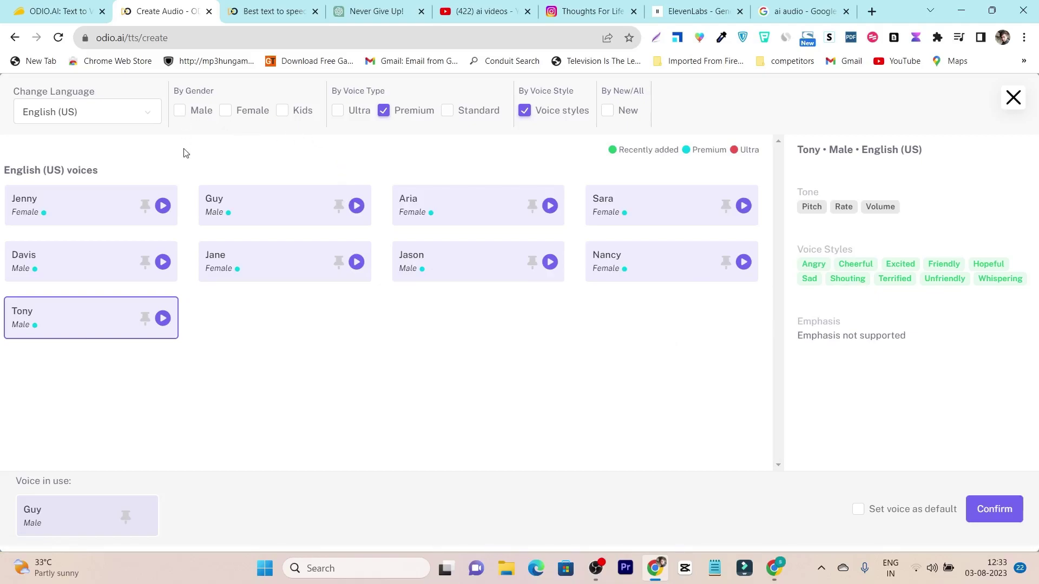
{"action": "left_click", "coordinate": [180, 110]}
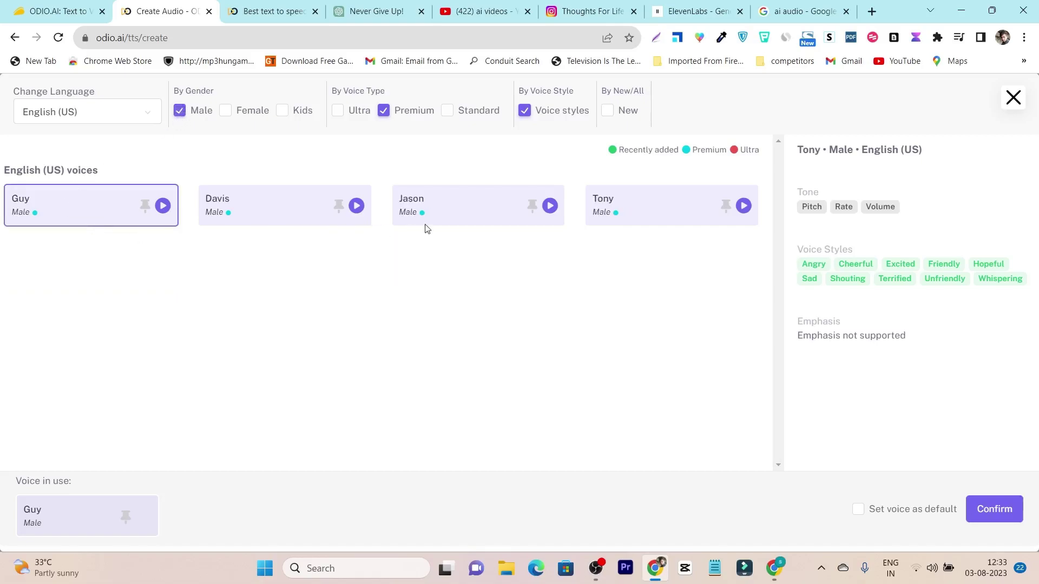
{"action": "left_click", "coordinate": [508, 210]}
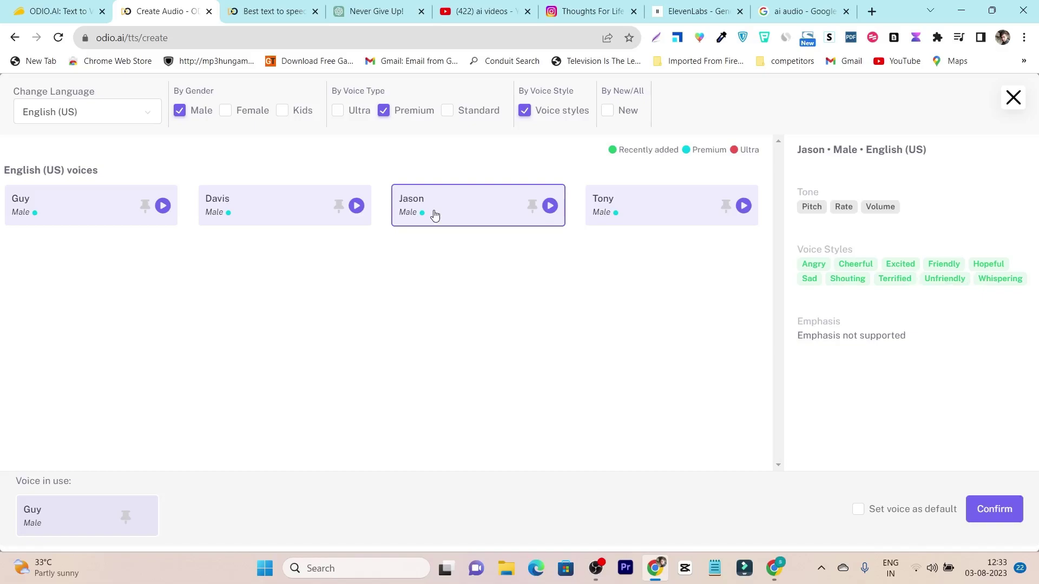
{"action": "left_click", "coordinate": [997, 509]}
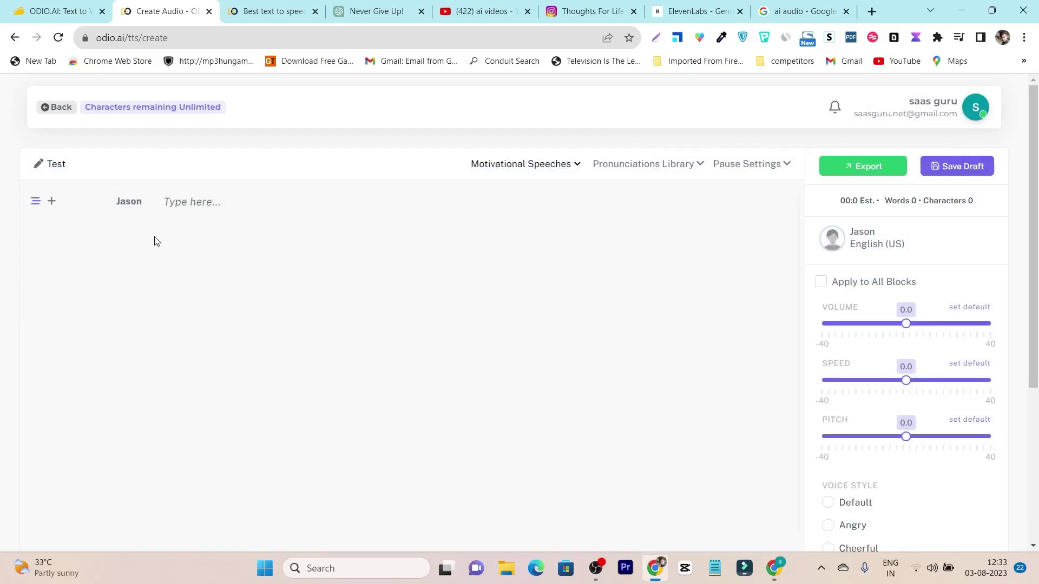
{"action": "left_click", "coordinate": [207, 205]}
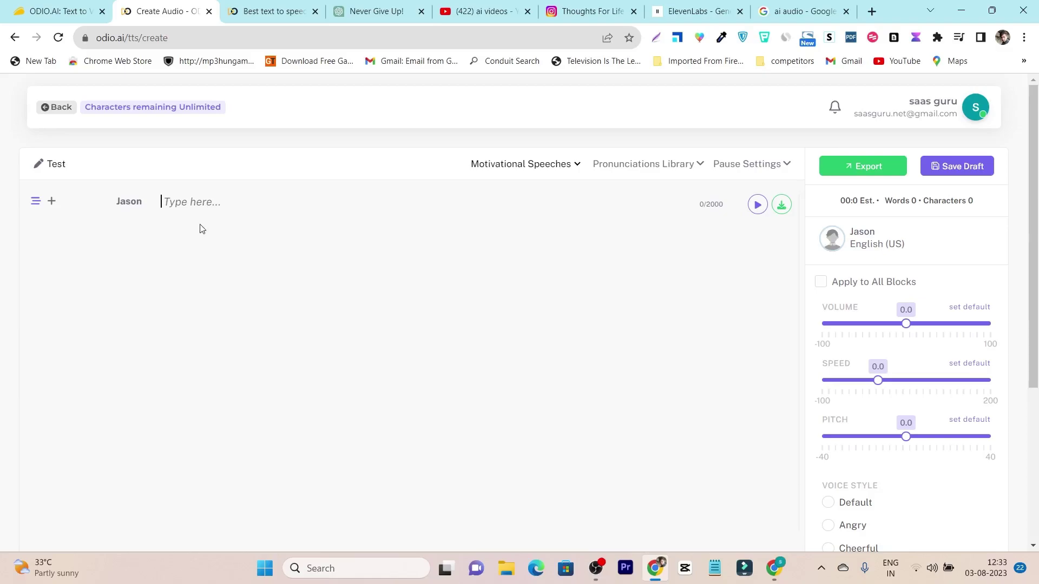
Paste the earlier speech prompt into ChatGPT's message box, removing the stray User label.
{"action": "left_click", "coordinate": [350, 7]}
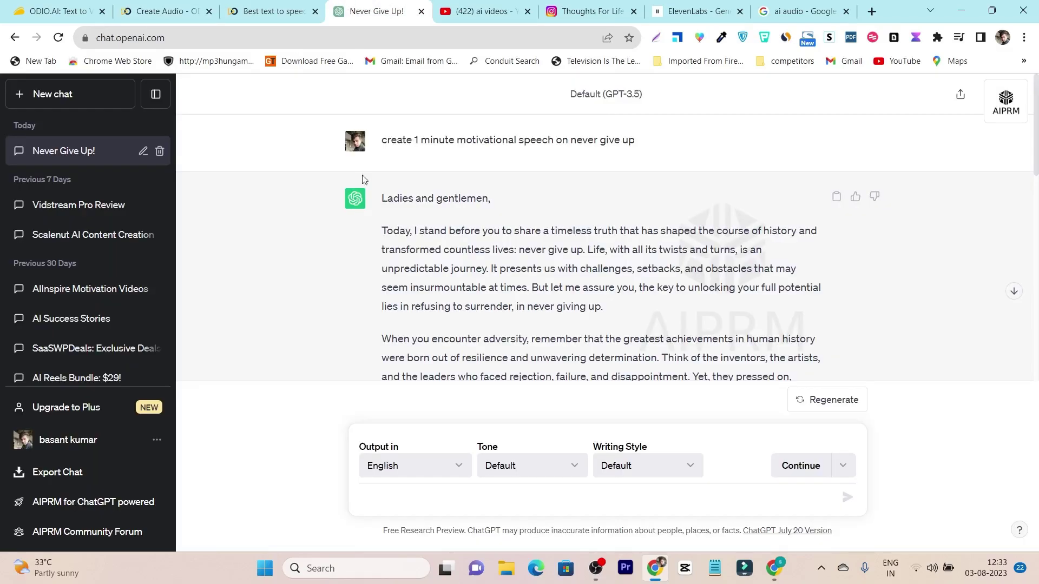
{"action": "left_click_drag", "start_coordinate": [641, 145], "coordinate": [375, 166]}
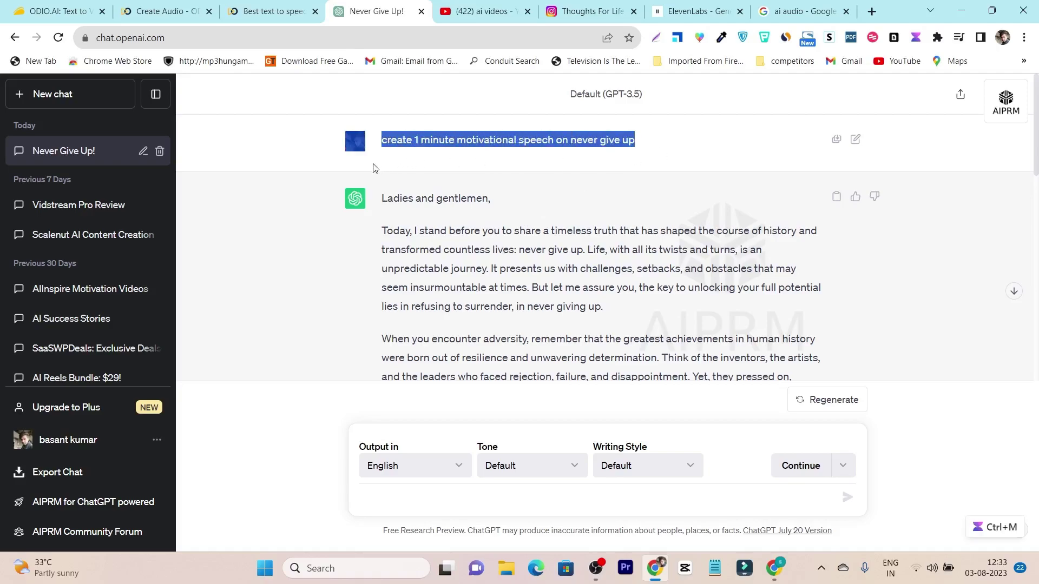
{"action": "left_click", "coordinate": [404, 169]}
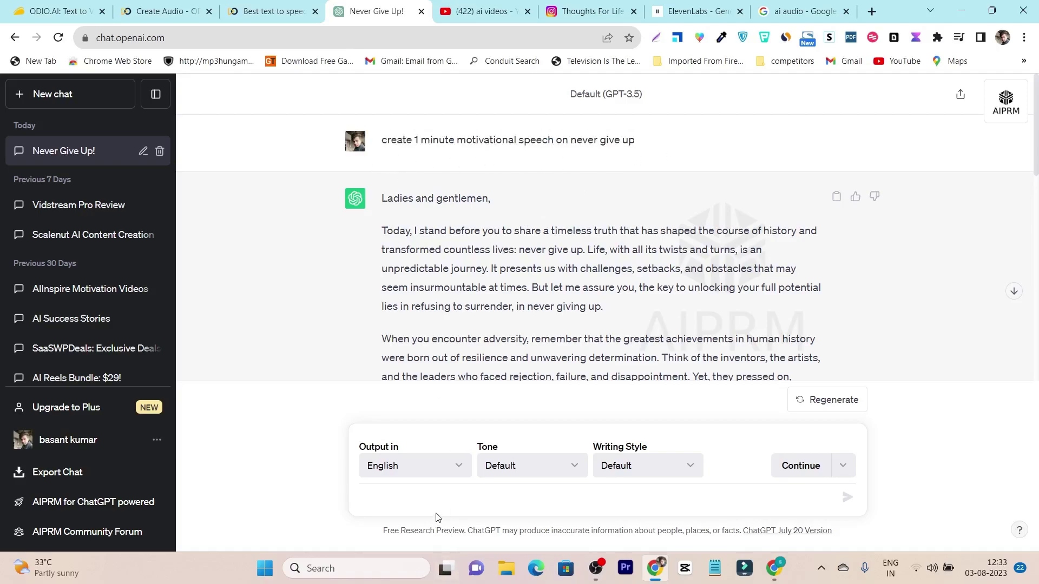
{"action": "left_click", "coordinate": [431, 498]}
{"action": "type", "text": "User create 1 minute motivational speech on never give up"}
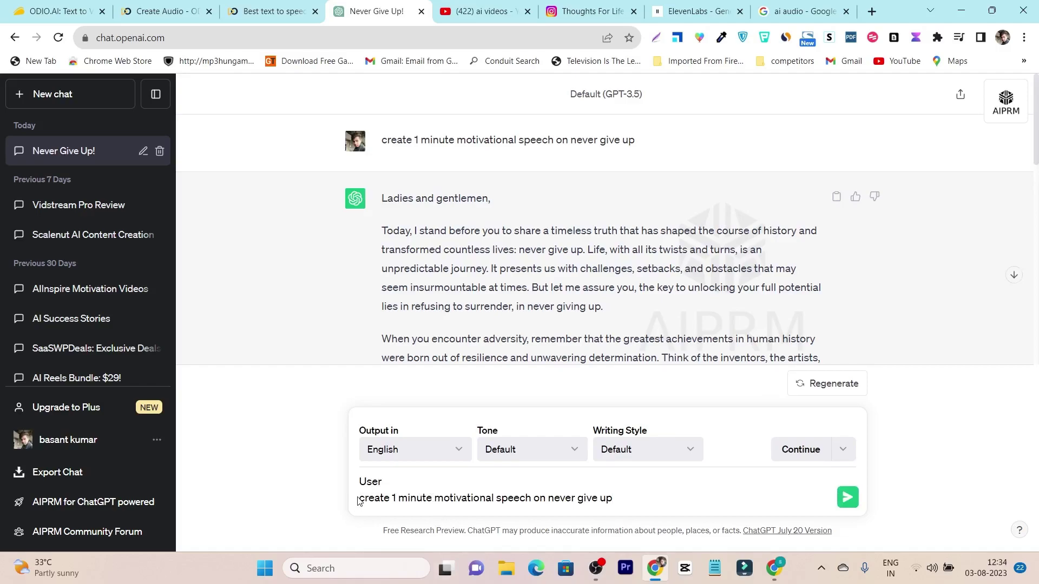
{"action": "left_click_drag", "start_coordinate": [359, 501], "coordinate": [358, 481]}
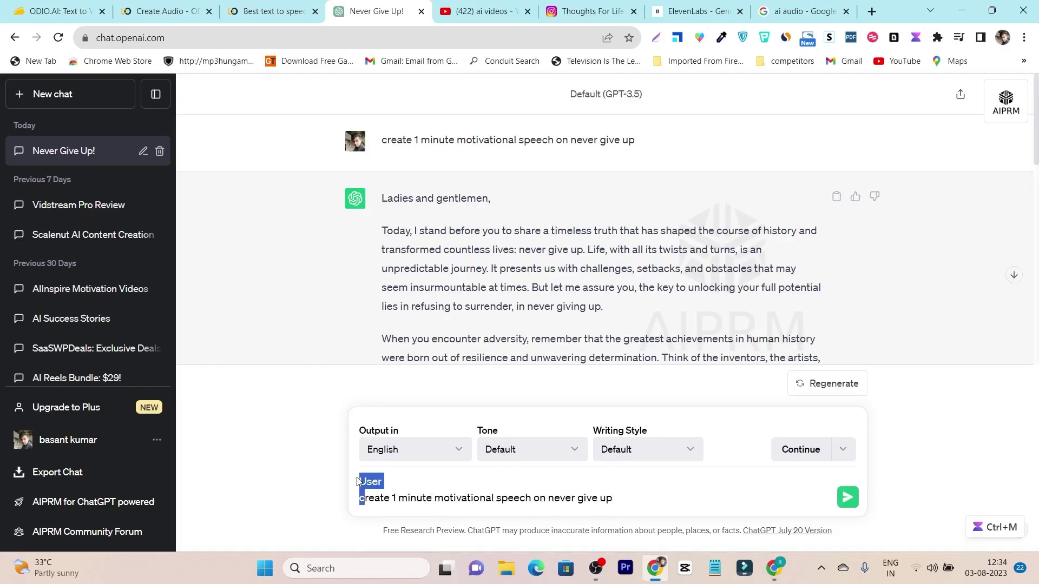
{"action": "key", "text": "BackSpace"}
{"action": "type", "text": "C"}
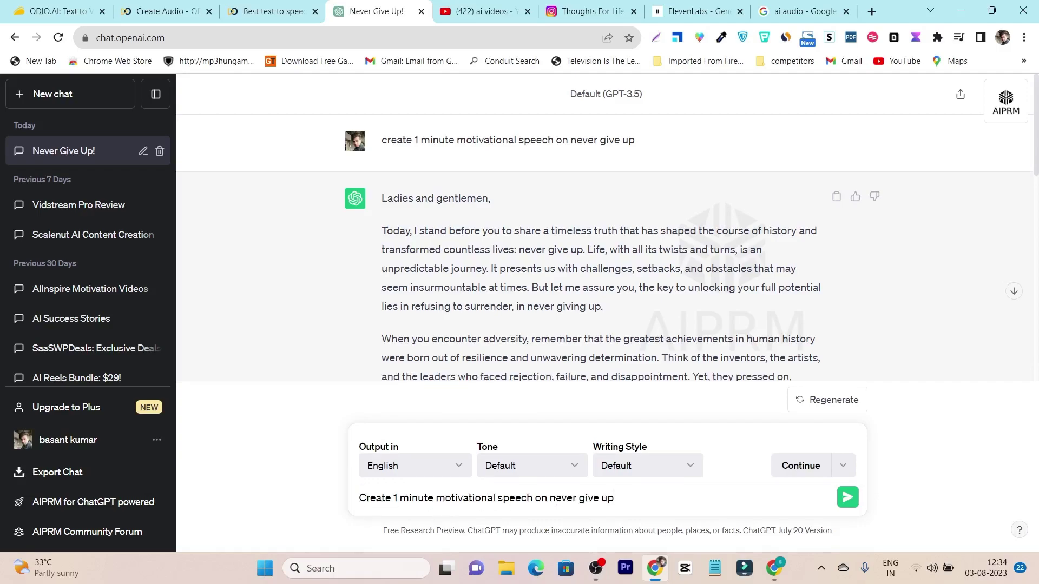
Change the prompt's topic from 'never give up' to 'sport' and send it.
{"action": "left_click_drag", "start_coordinate": [551, 501], "coordinate": [663, 495]}
{"action": "type", "text": "sport"}
{"action": "key", "text": "Return"}
Read through the one-minute sport speech reply and copy it.
{"action": "scroll", "coordinate": [595, 325], "scroll_direction": "down", "scroll_amount": 10}
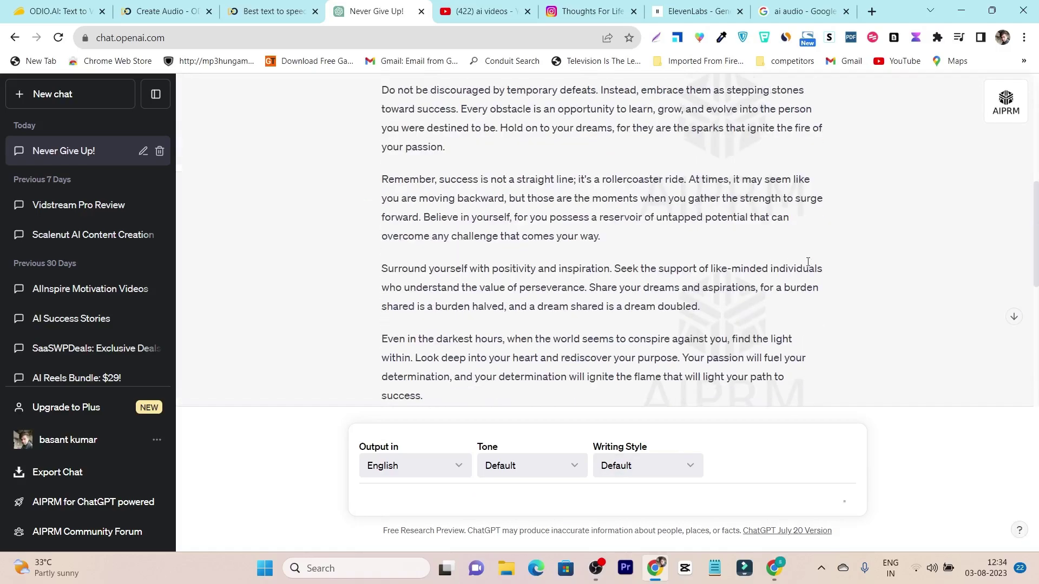
{"action": "left_click_drag", "start_coordinate": [382, 339], "coordinate": [793, 339]}
{"action": "scroll", "coordinate": [591, 314], "scroll_direction": "down", "scroll_amount": 3}
{"action": "scroll", "coordinate": [622, 292], "scroll_direction": "down", "scroll_amount": 5}
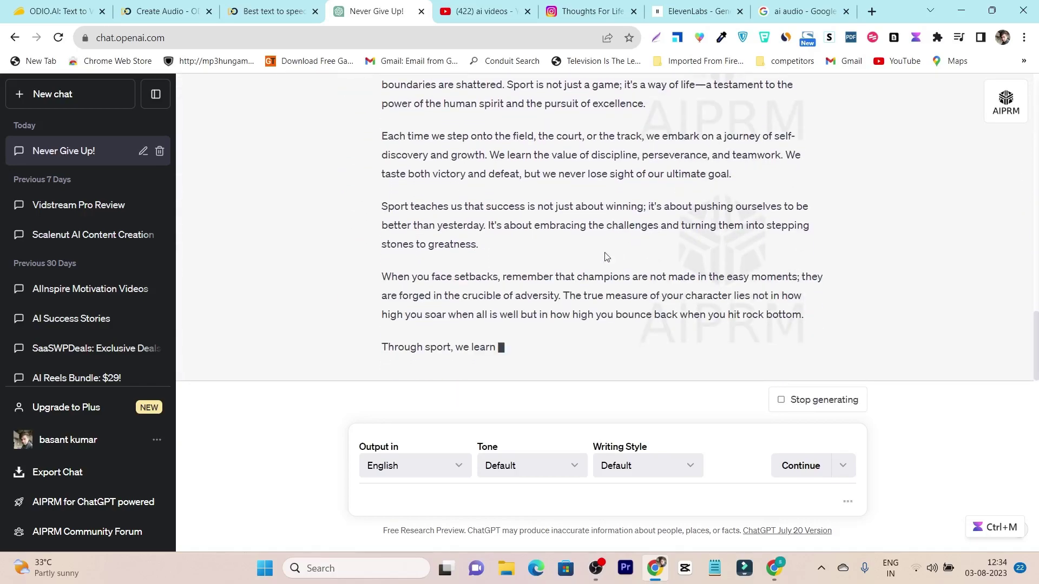
{"action": "scroll", "coordinate": [549, 277], "scroll_direction": "up", "scroll_amount": 3}
{"action": "scroll", "coordinate": [549, 274], "scroll_direction": "down", "scroll_amount": 5}
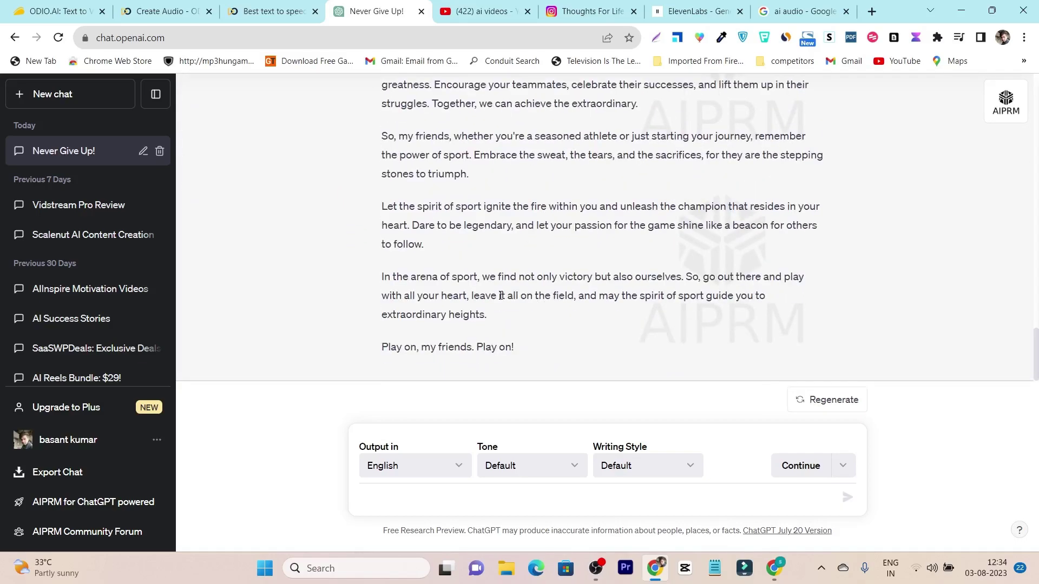
{"action": "scroll", "coordinate": [530, 284], "scroll_direction": "up", "scroll_amount": 10}
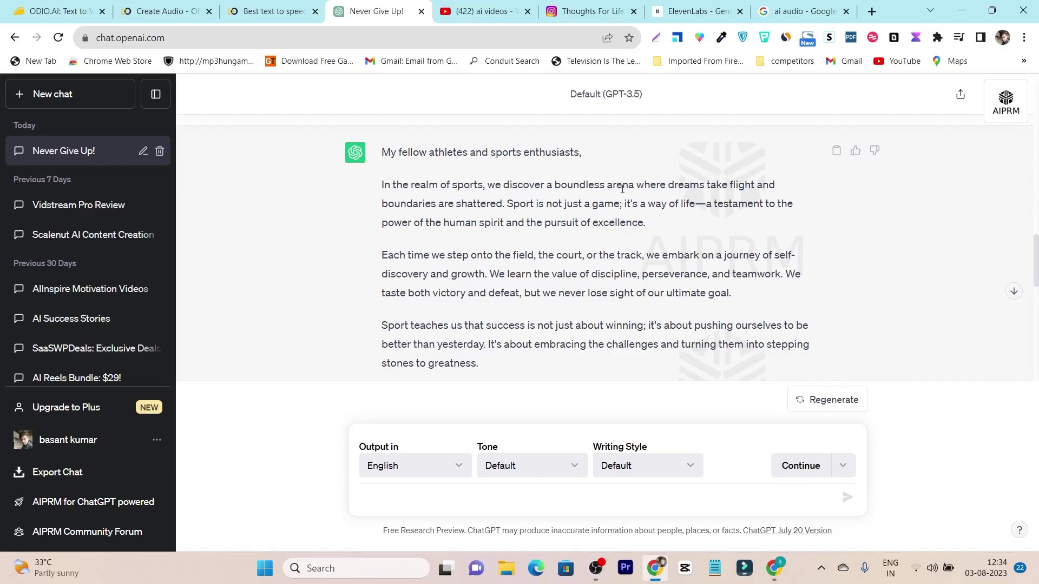
{"action": "left_click", "coordinate": [835, 151]}
Paste the ChatGPT sports speech into the Test draft, producing two Jason blocks of 419 words.
{"action": "left_click", "coordinate": [157, 11]}
{"action": "left_click", "coordinate": [219, 215]}
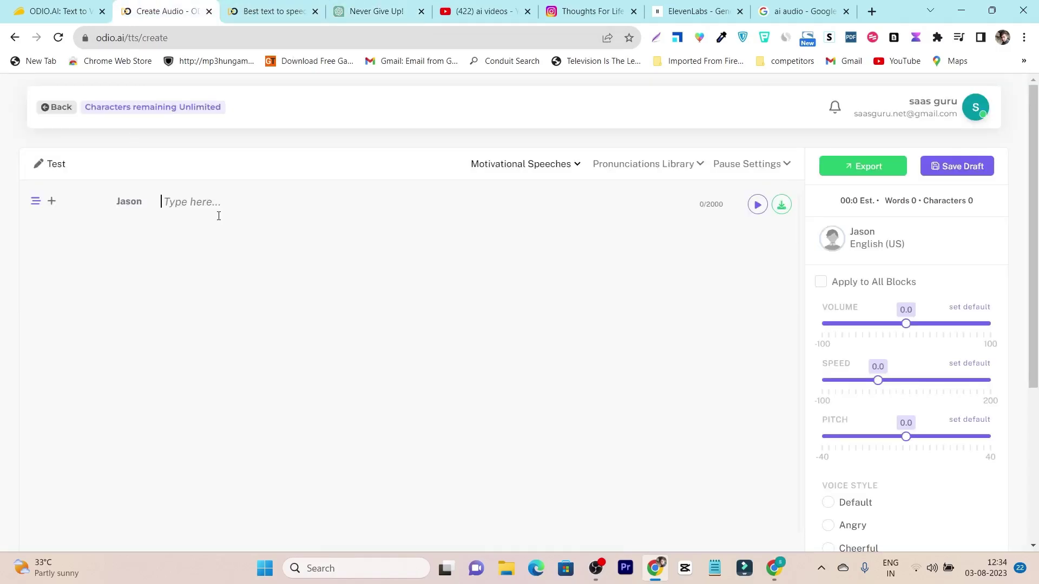
{"action": "key", "text": "ctrl+v"}
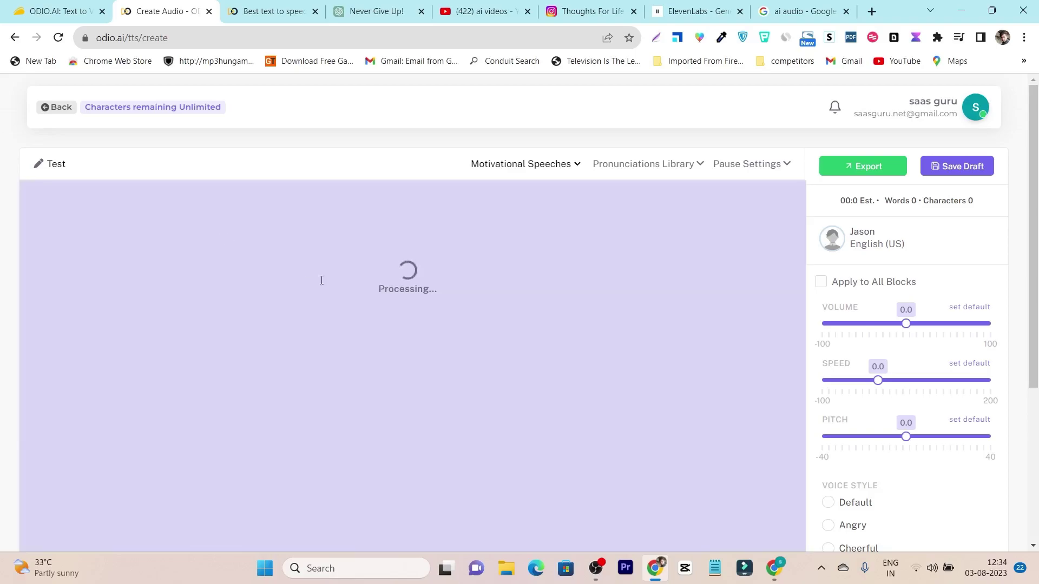
{"action": "scroll", "coordinate": [414, 371], "scroll_direction": "down", "scroll_amount": 5}
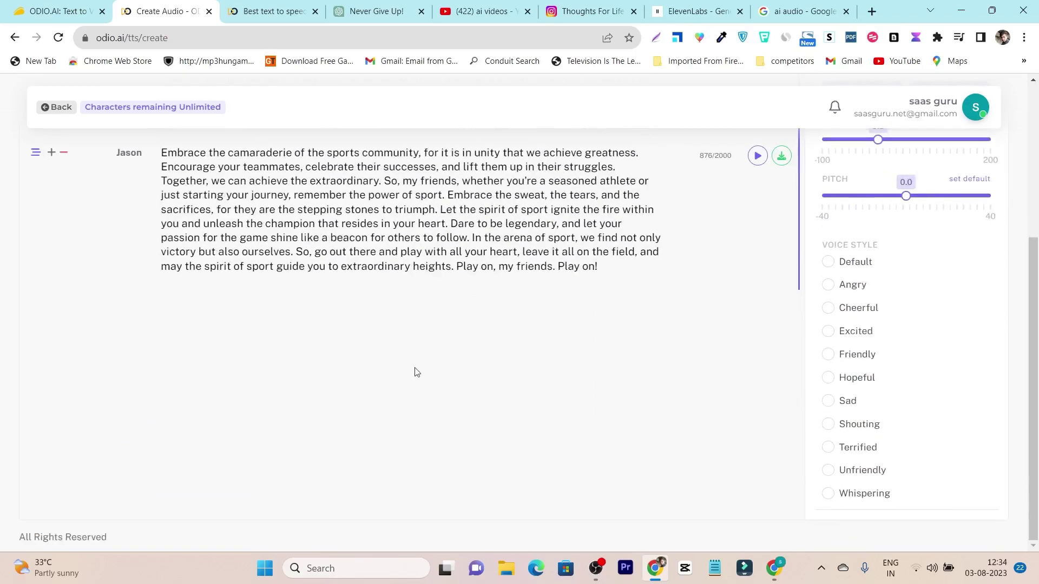
{"action": "scroll", "coordinate": [456, 310], "scroll_direction": "up", "scroll_amount": 4}
{"action": "scroll", "coordinate": [456, 309], "scroll_direction": "up", "scroll_amount": 1}
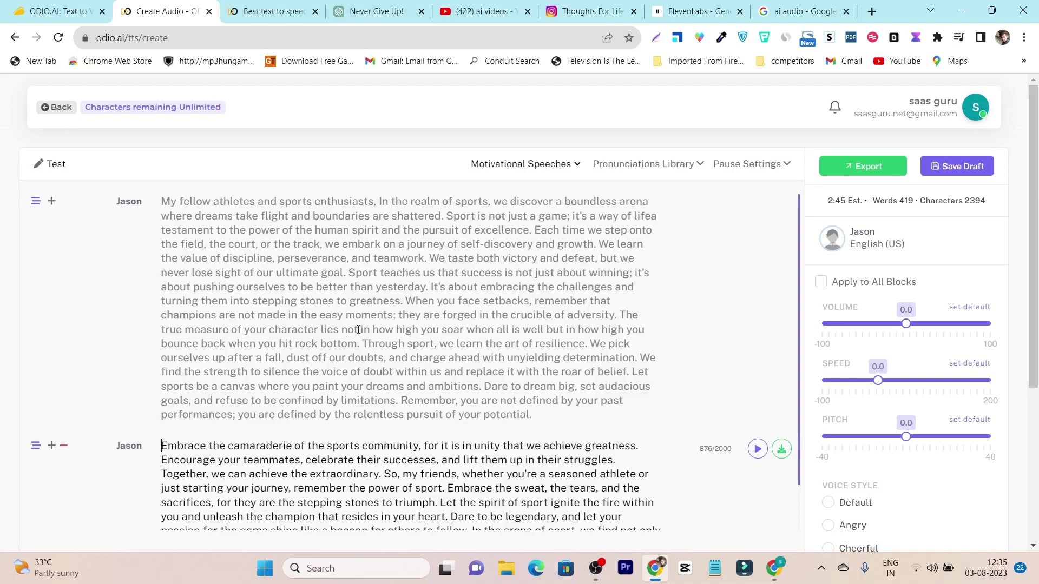
{"action": "left_click", "coordinate": [362, 302]}
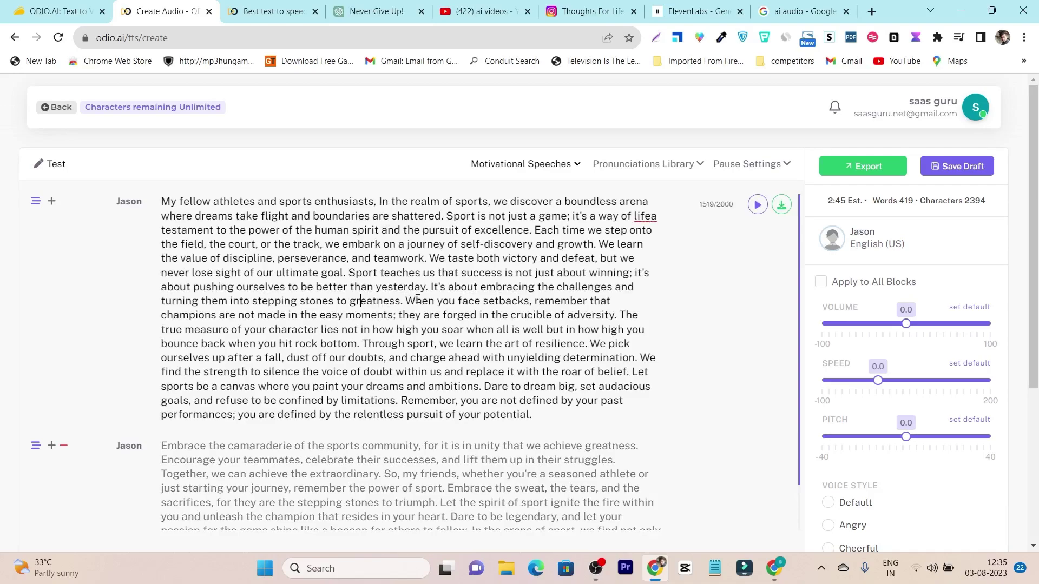